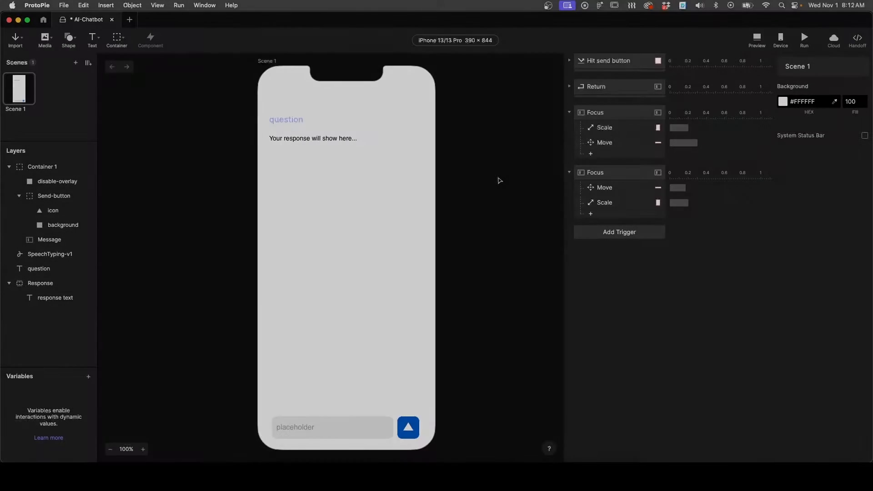
- Inspect the question text, response area and message input container on the phone canvas
left_click(396, 150)
left_click(331, 117)
left_click(426, 162)
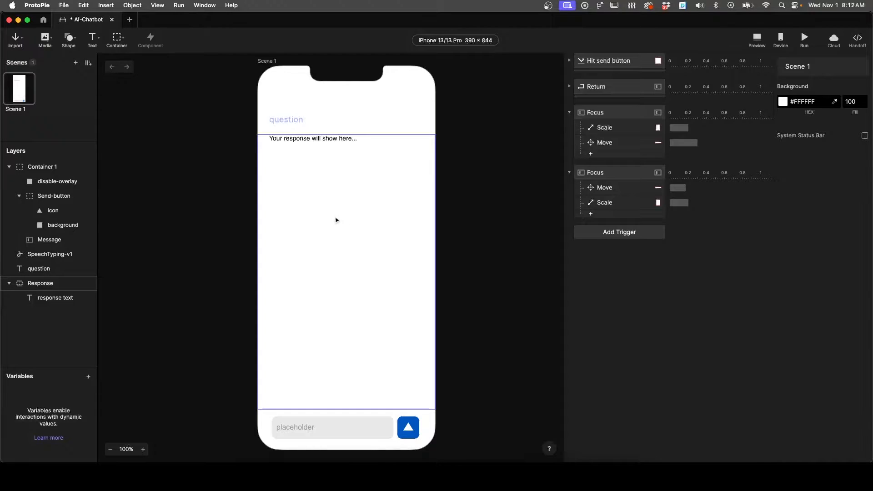
left_click(334, 443)
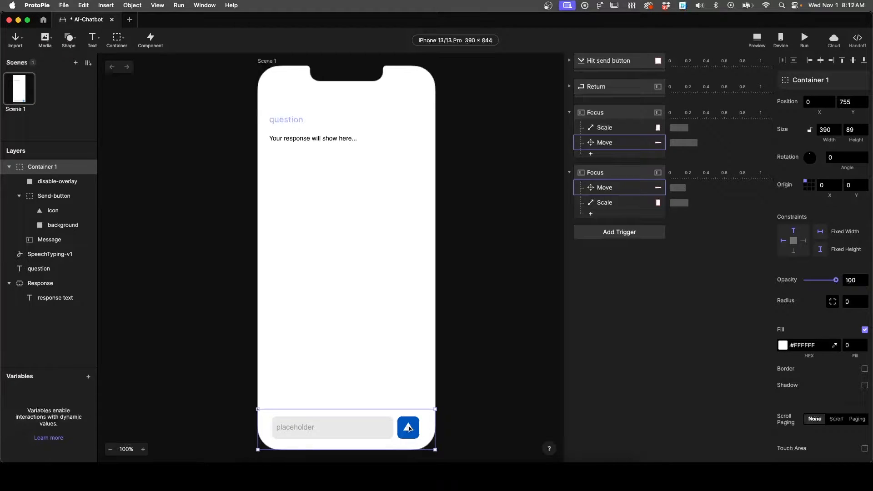
- Examine the Send responses under the Hit send button and Return triggers, comparing their channel and message settings
left_click(593, 63)
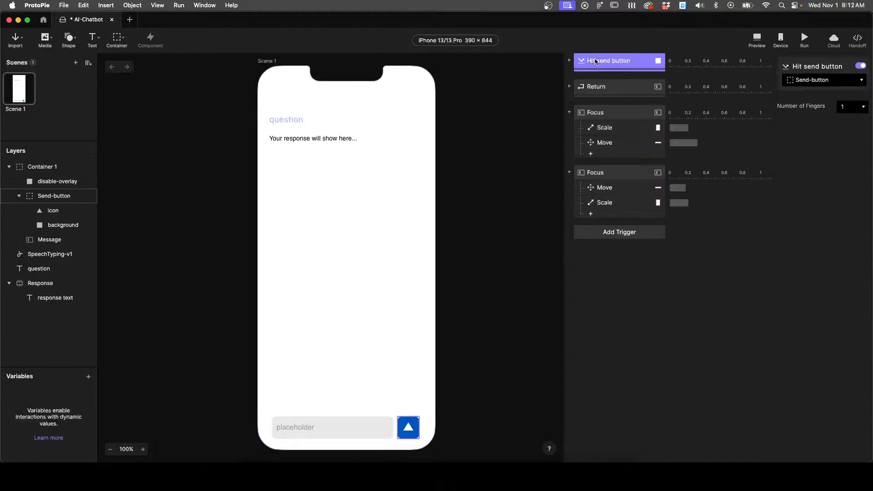
left_click(569, 61)
left_click(604, 76)
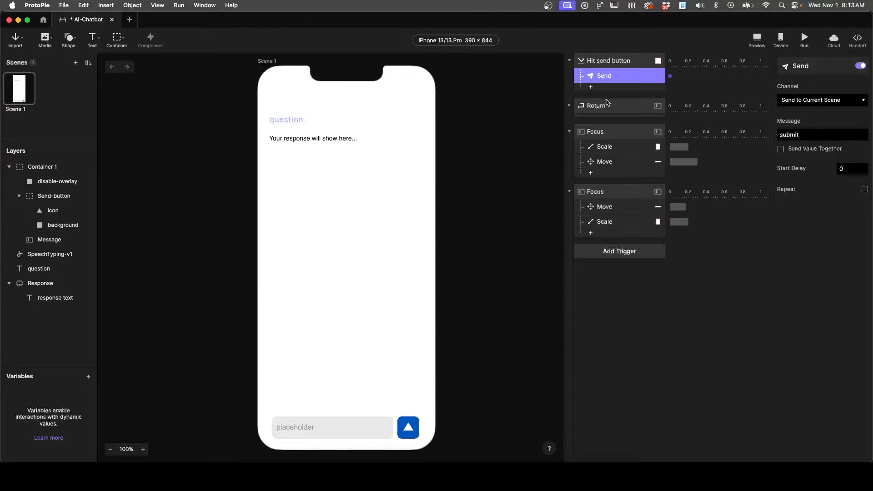
left_click(568, 105)
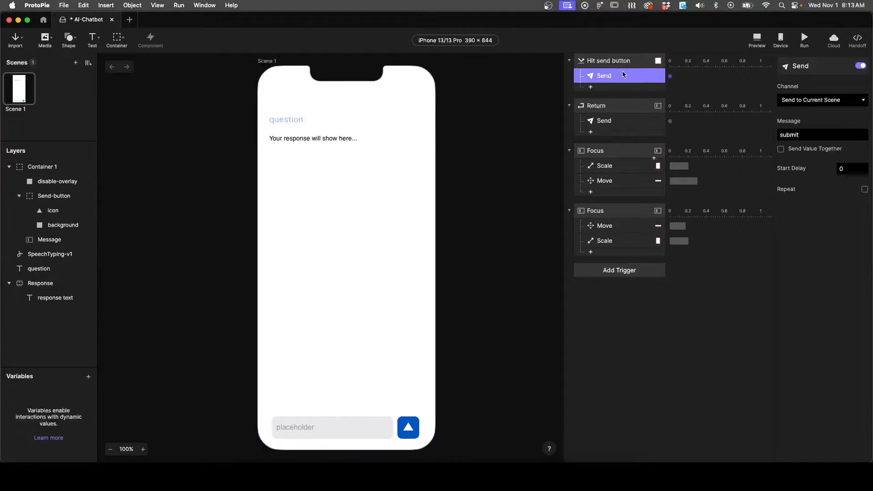
left_click(609, 105)
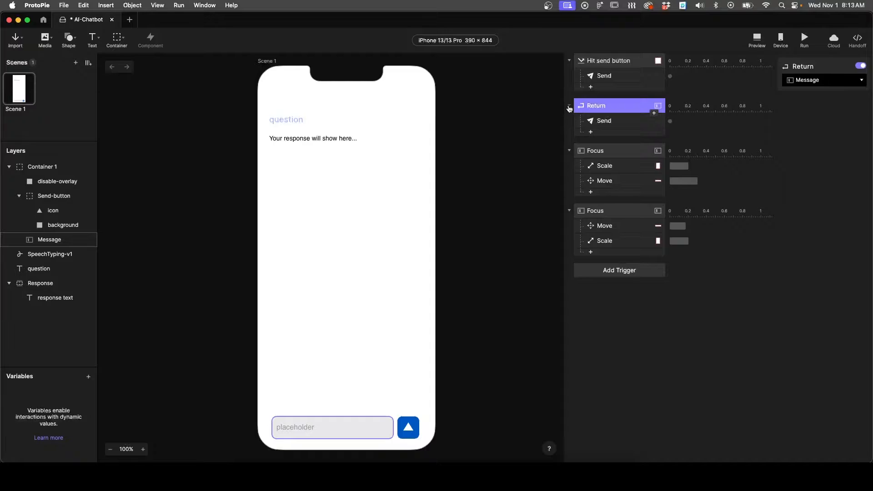
left_click(600, 121)
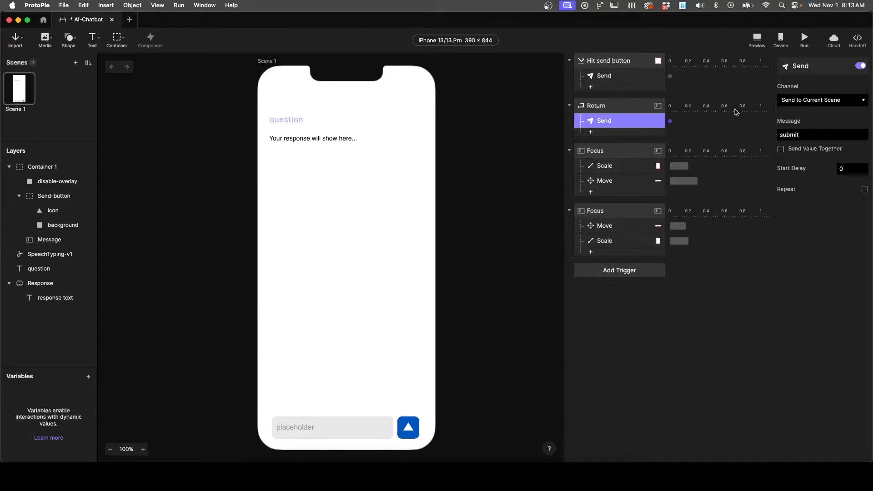
left_click(603, 76)
left_click(614, 121)
left_click(610, 80)
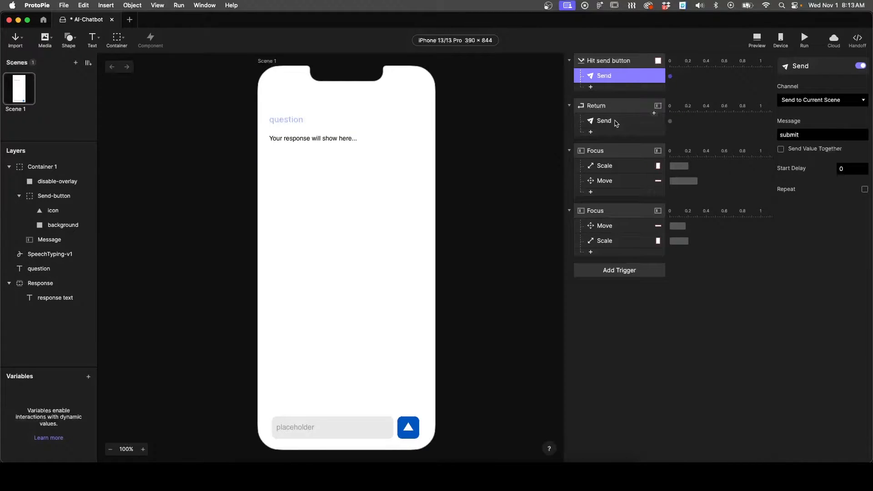
left_click(599, 126)
left_click(568, 105)
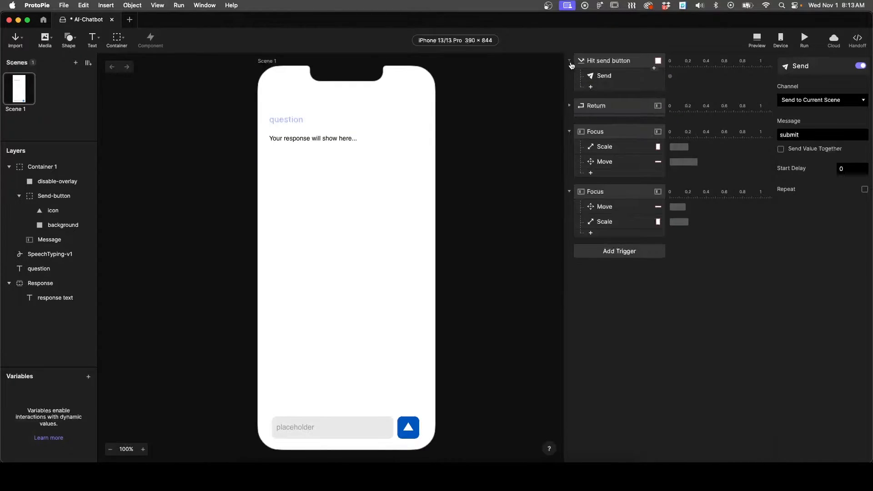
left_click(569, 61)
left_click(628, 256)
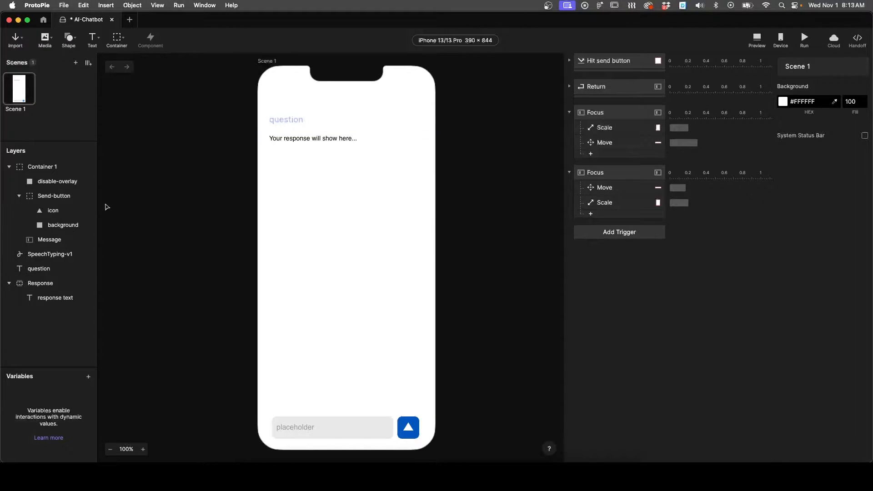
- Review the properties of the disable-overlay, SpeechTyping-v1, question and response text layers
left_click(83, 181)
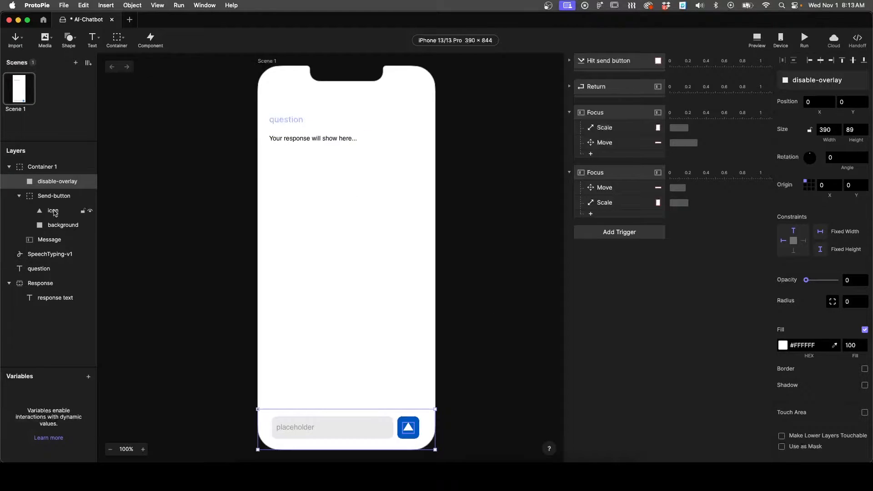
left_click(45, 255)
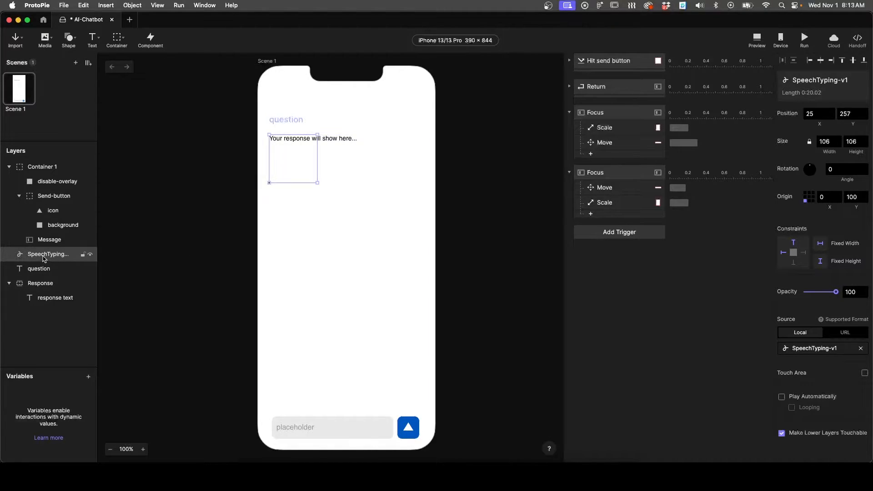
left_click(41, 270)
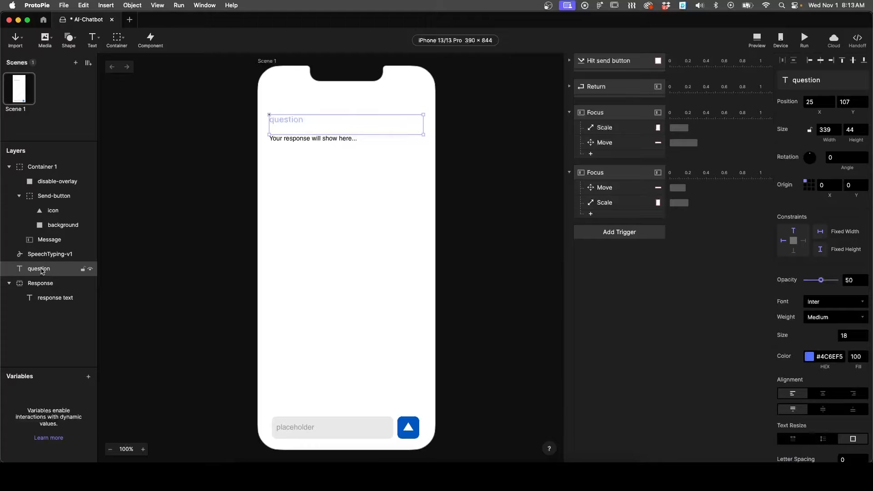
left_click(42, 299)
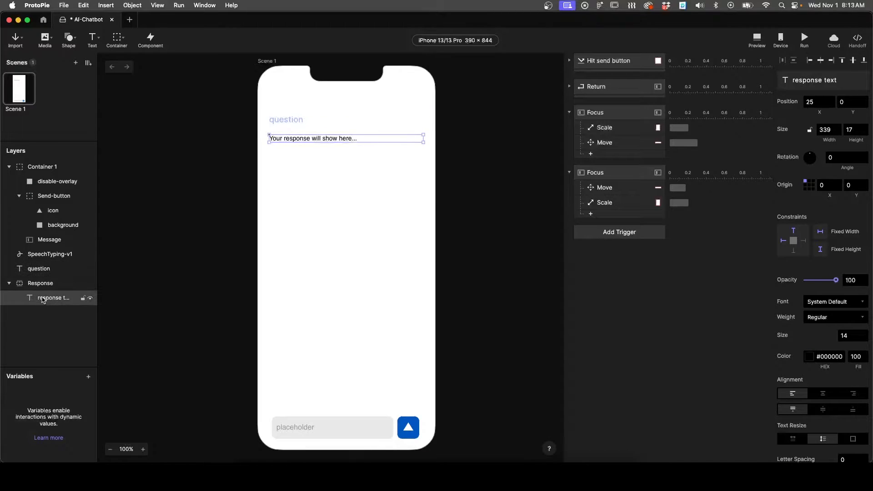
left_click(473, 246)
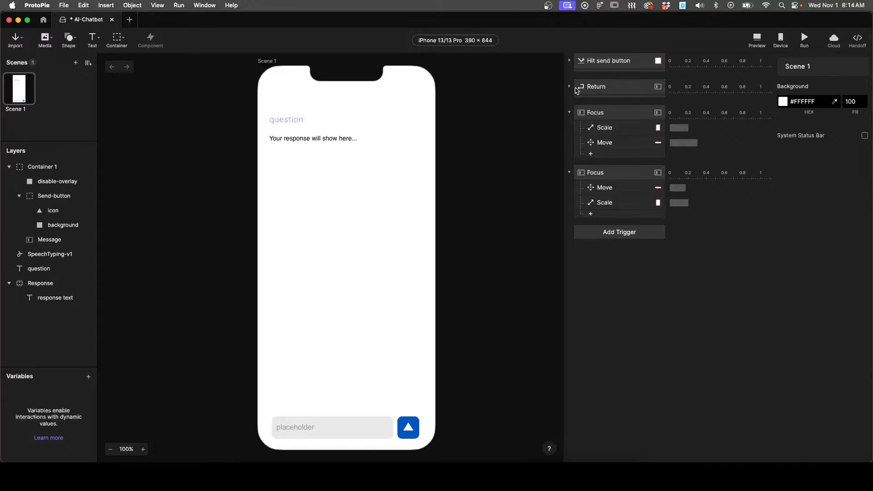
- Add a Receive trigger to the scene and rename it SendMessage
left_click(619, 232)
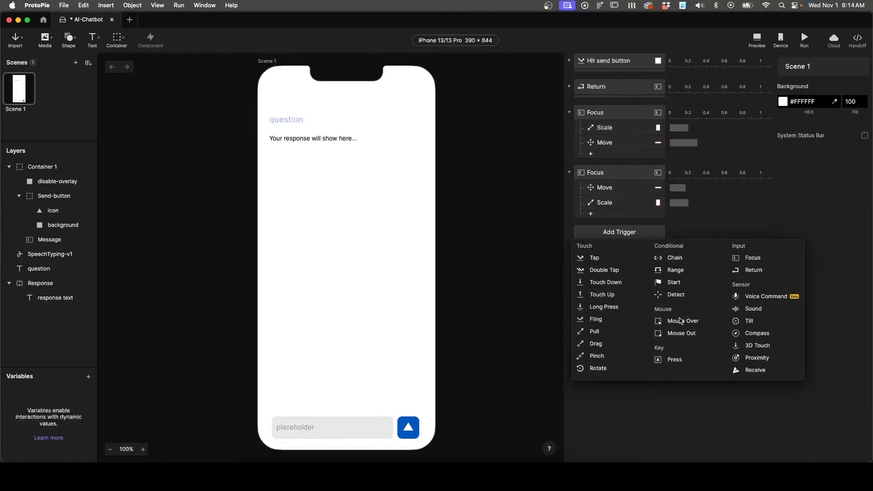
left_click(754, 369)
double_click(601, 232)
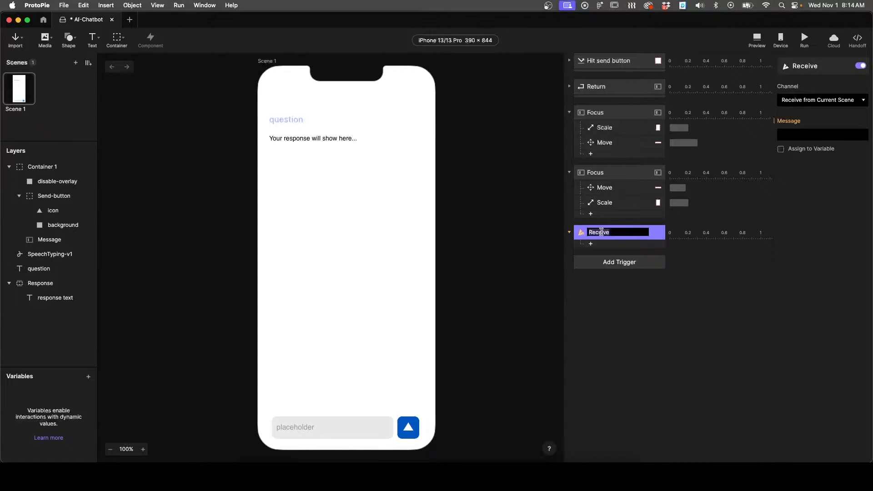
type("SendMessage")
key("Return")
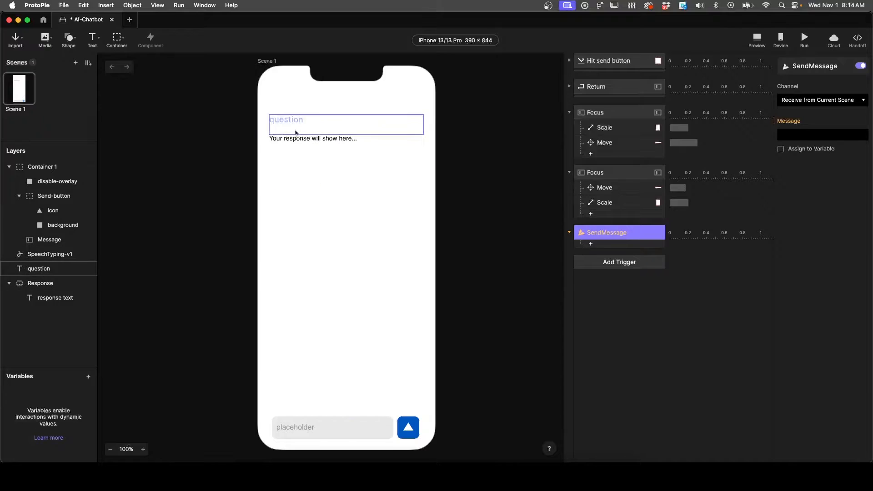
- Add a Text response to the SendMessage trigger and target the question layer
left_click(591, 244)
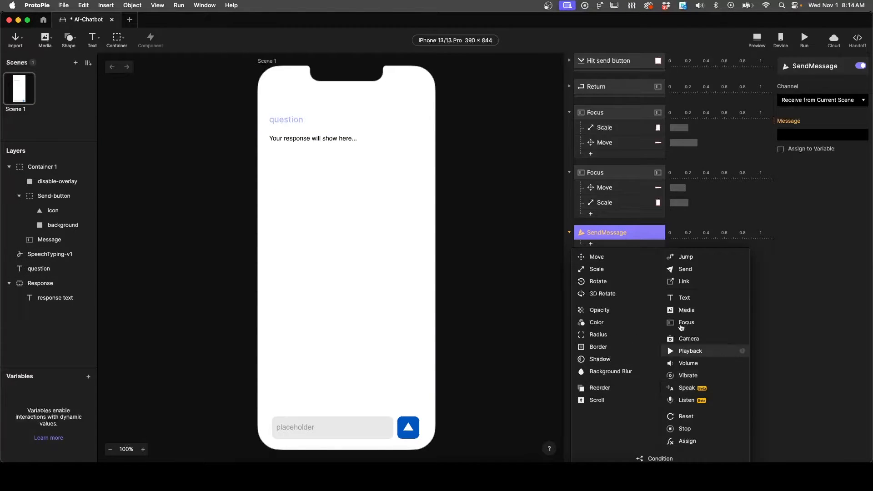
left_click(684, 299)
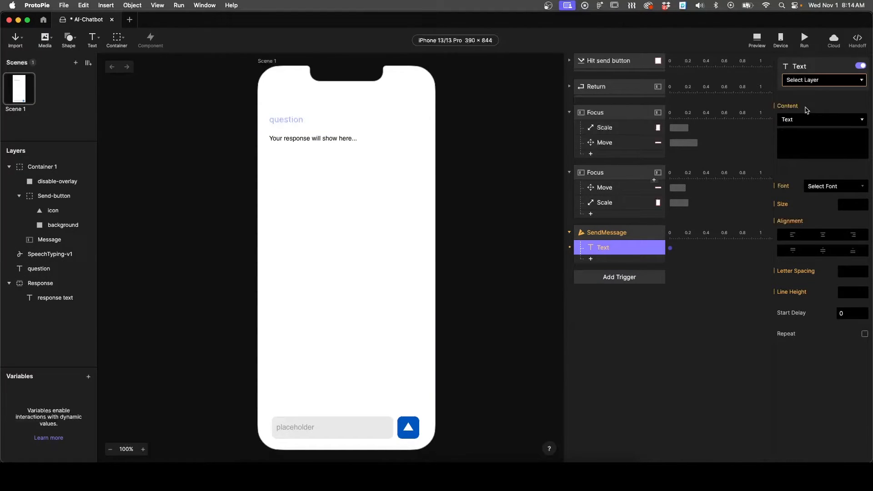
left_click(816, 80)
left_click(808, 126)
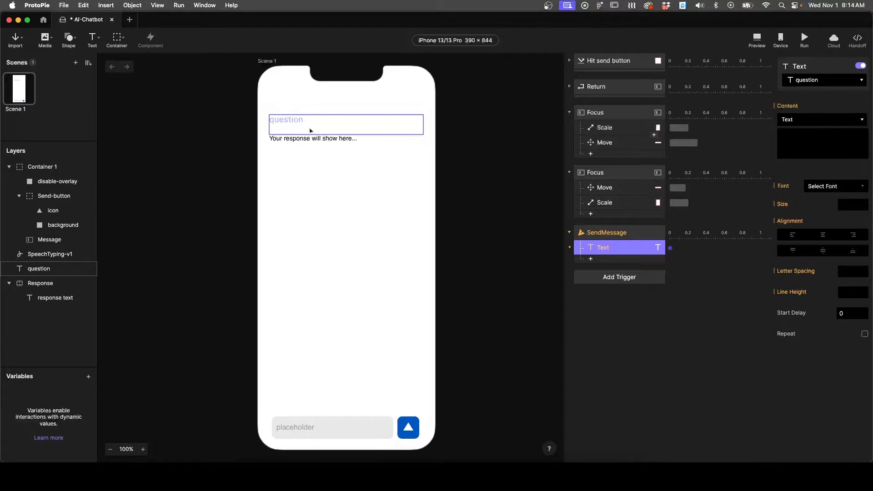
- Set the Text response's content to the formula `Message`.text so the question layer takes the input's text
left_click(834, 120)
left_click(811, 130)
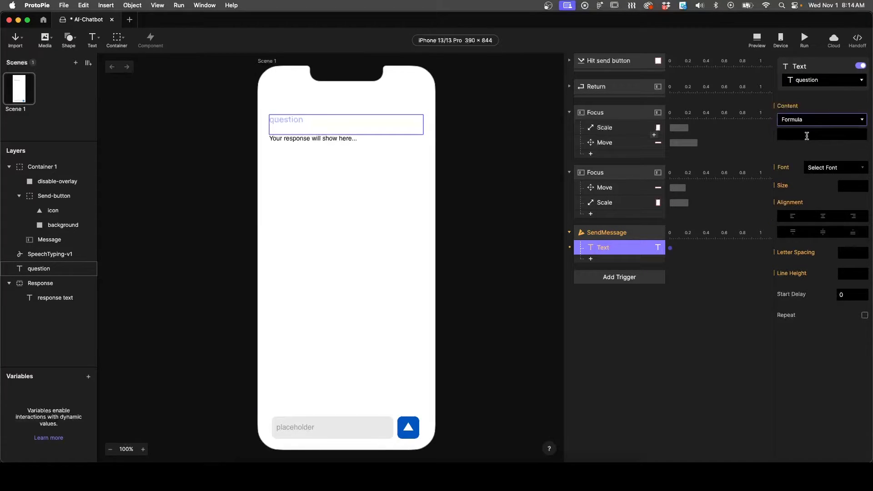
left_click(854, 135)
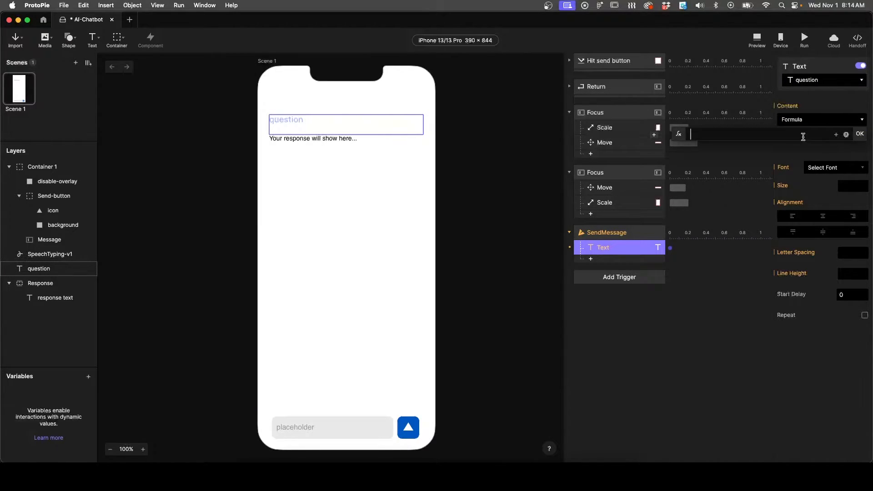
left_click(836, 135)
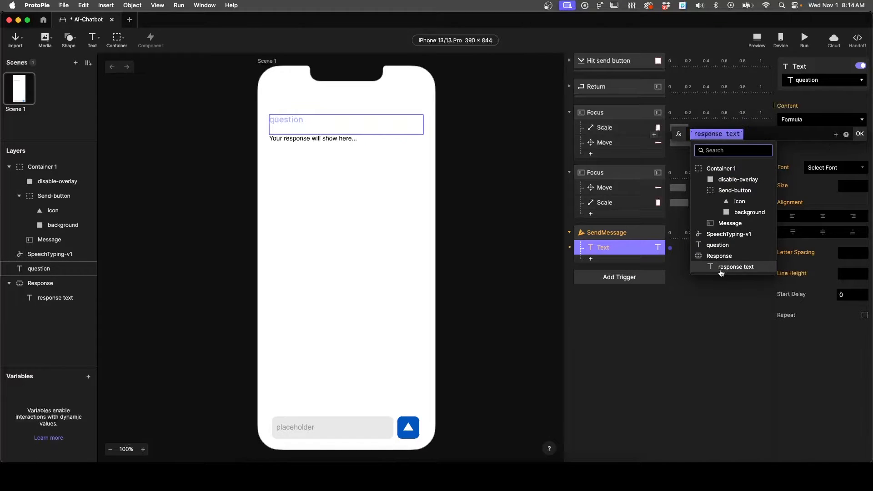
left_click(723, 224)
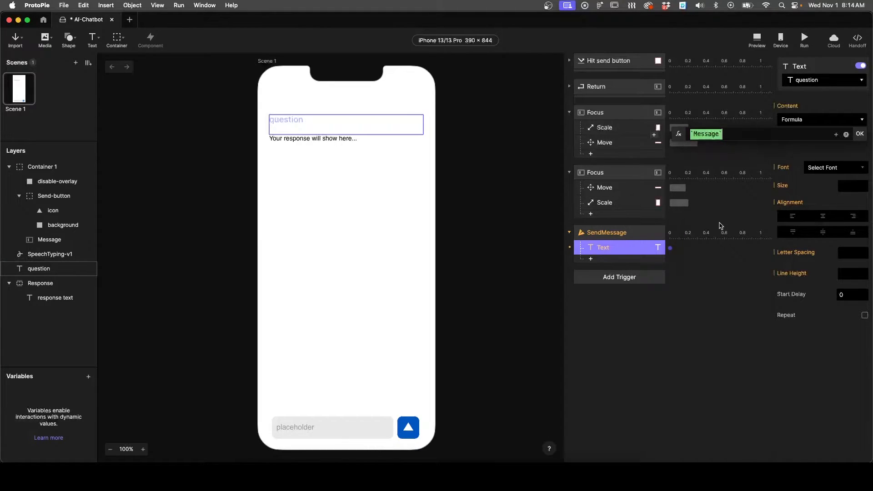
type(".text")
left_click(729, 146)
left_click(860, 133)
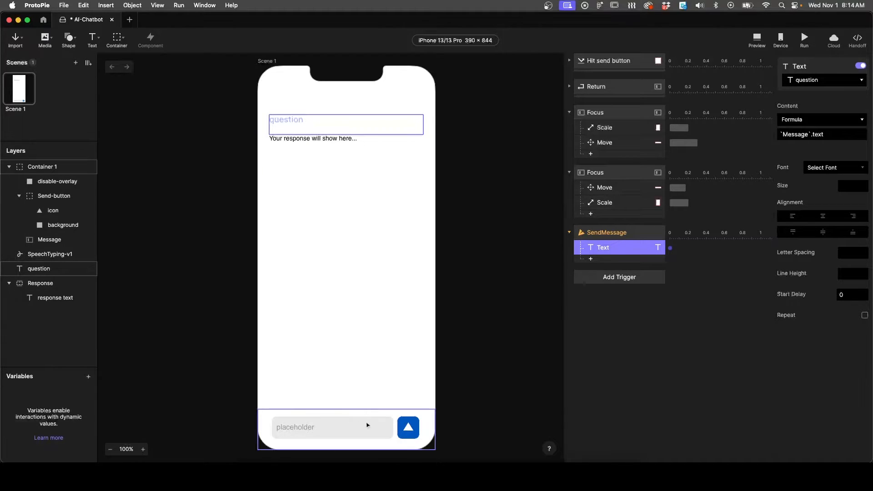
- Add a Reset response for the Message input layer under SendMessage and set its duration to 0
left_click(591, 259)
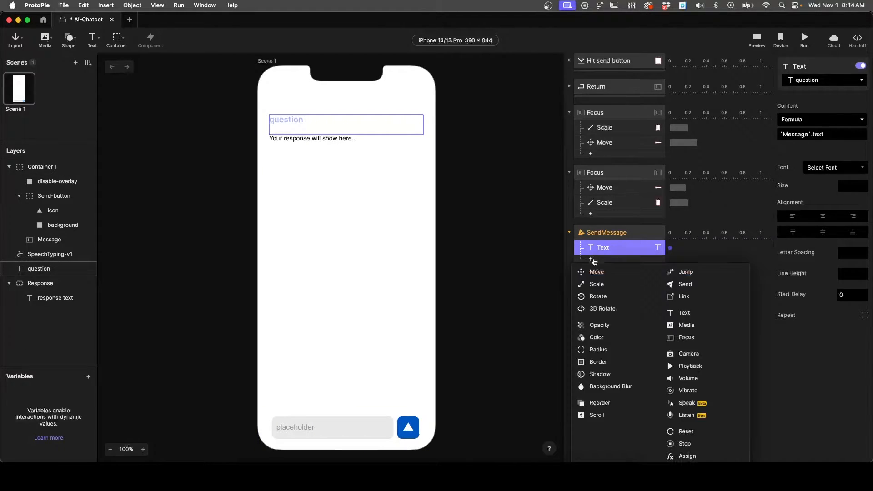
left_click(686, 431)
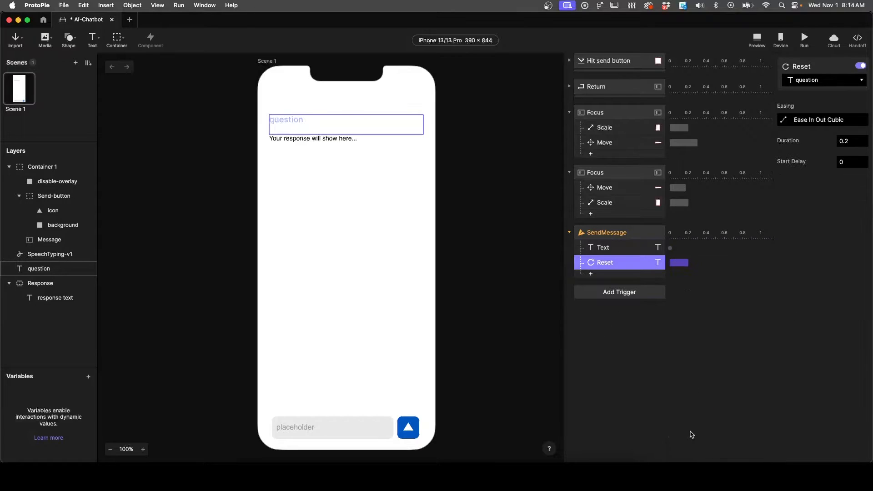
left_click(817, 80)
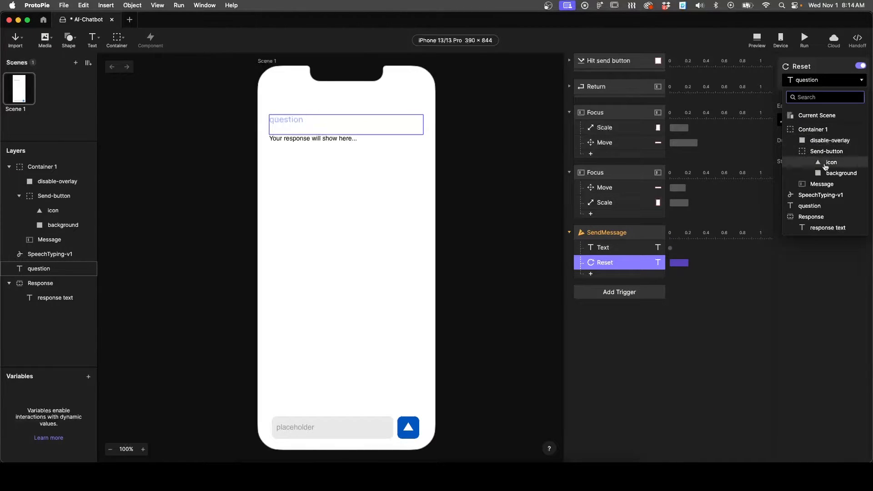
left_click(819, 184)
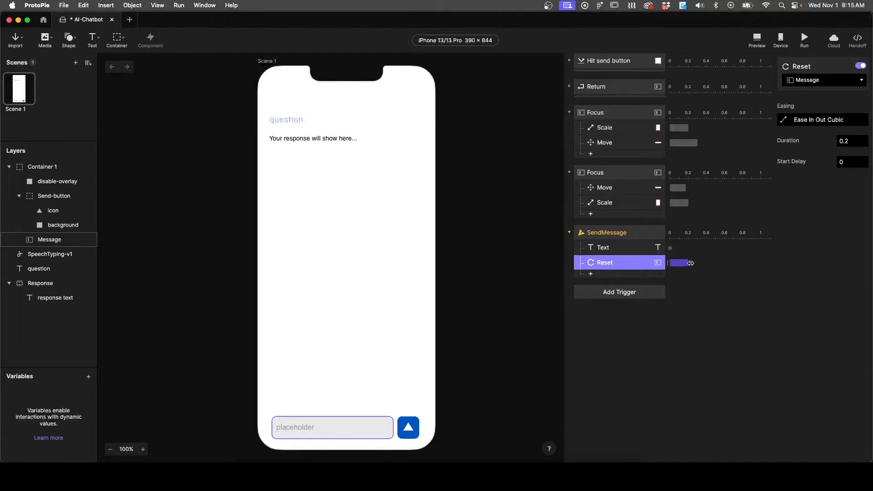
left_click_drag(690, 263, 670, 262)
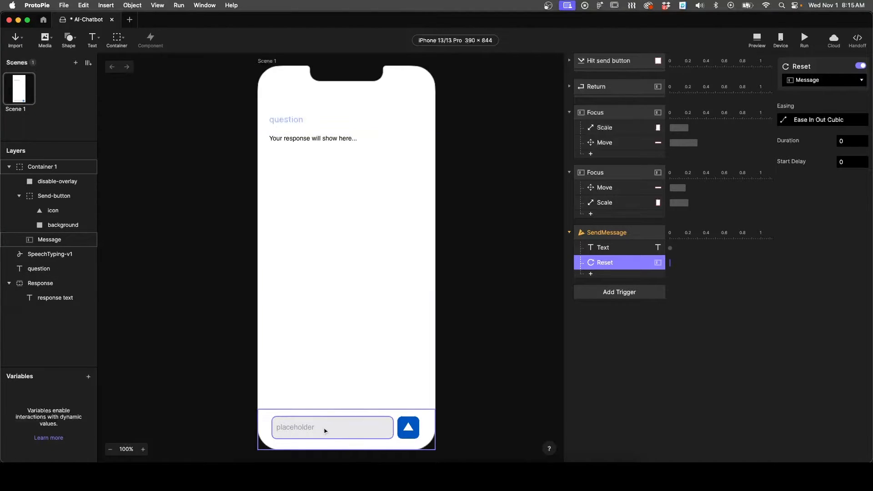
- Add an Opacity response under SendMessage that sets the disable-overlay layer's opacity to 30
left_click(591, 274)
left_click(599, 145)
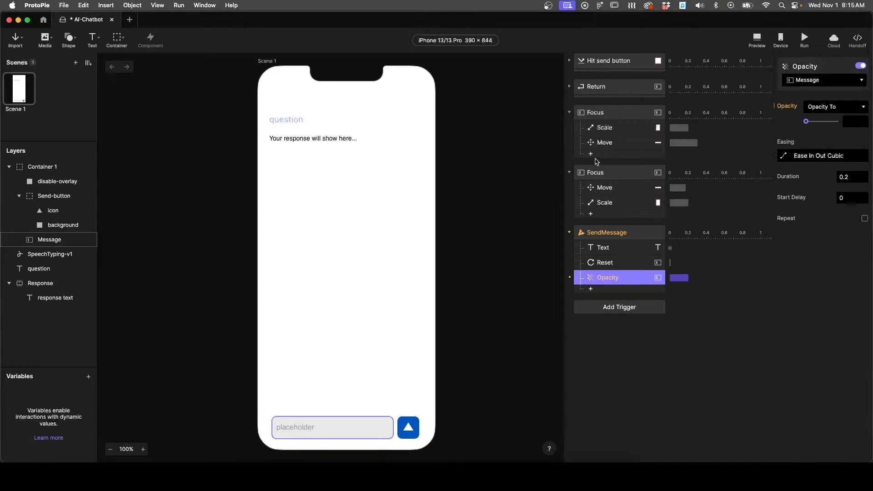
left_click(817, 82)
left_click(822, 129)
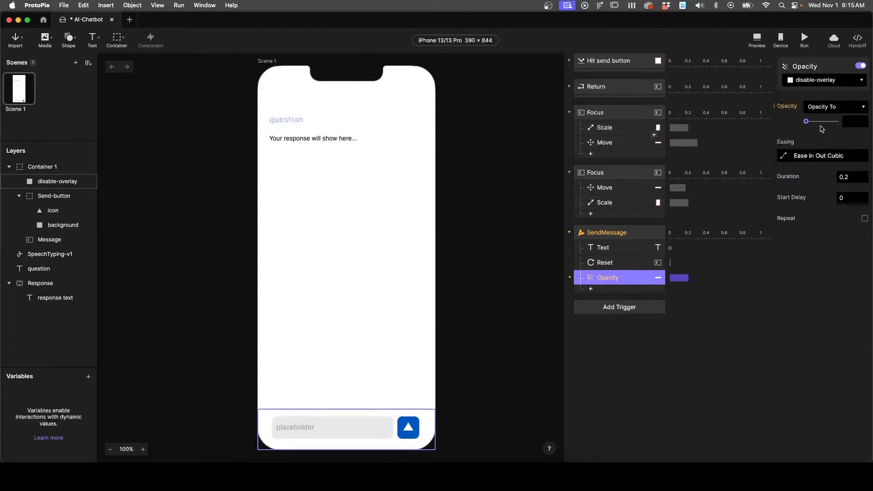
left_click(858, 122)
type("30")
key("Return")
- Add a Focus response under SendMessage, set it to Focus Out and target the Message input layer
left_click(590, 290)
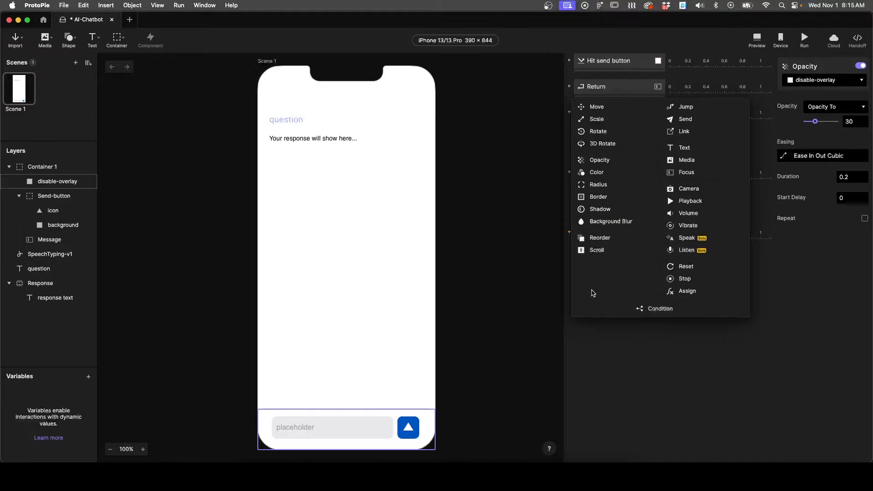
left_click(686, 172)
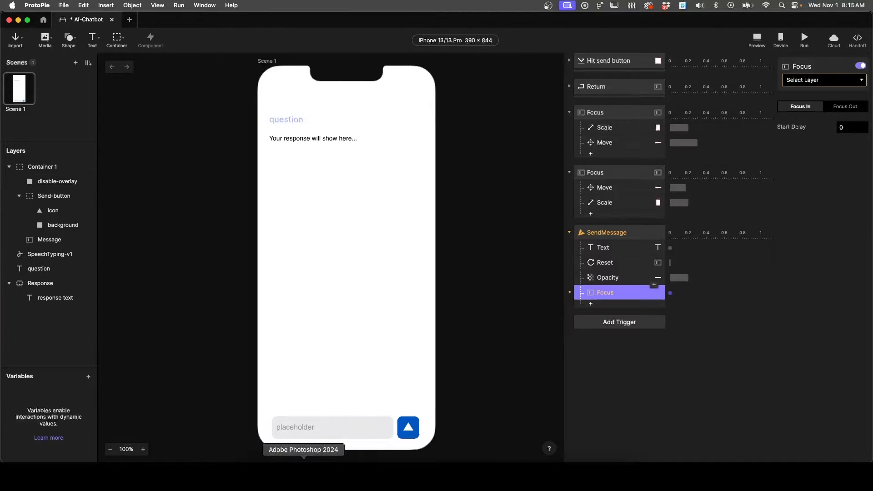
left_click(846, 107)
left_click(818, 80)
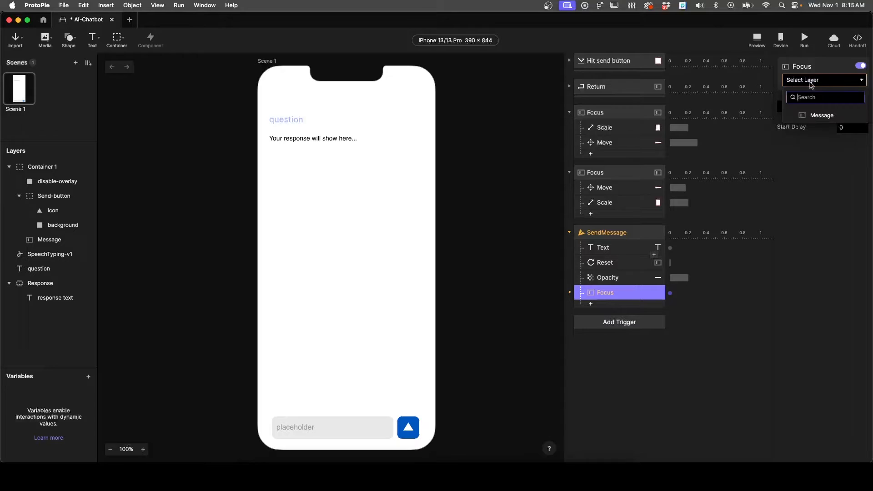
left_click(819, 114)
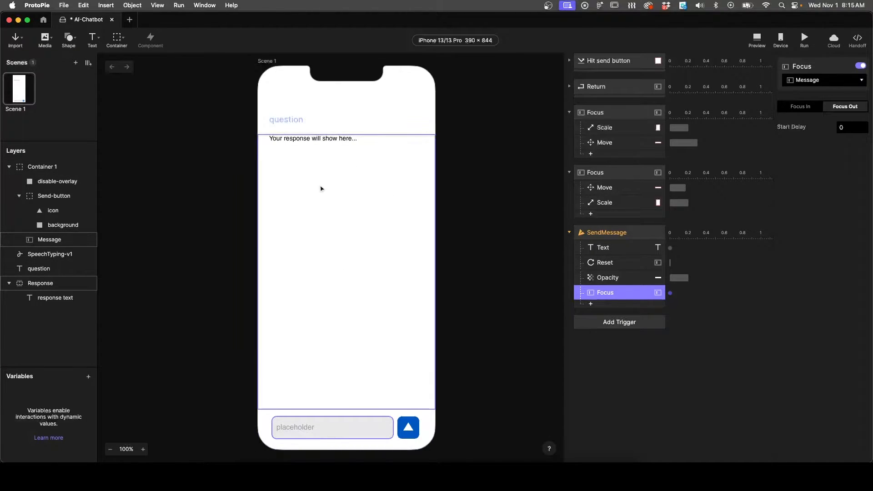
- Set the message that the SendMessage trigger receives to submit
left_click(619, 233)
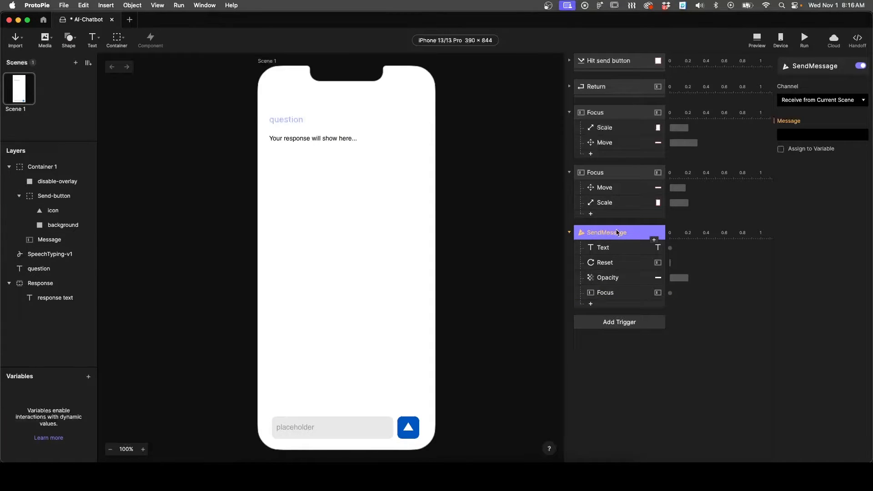
left_click(800, 135)
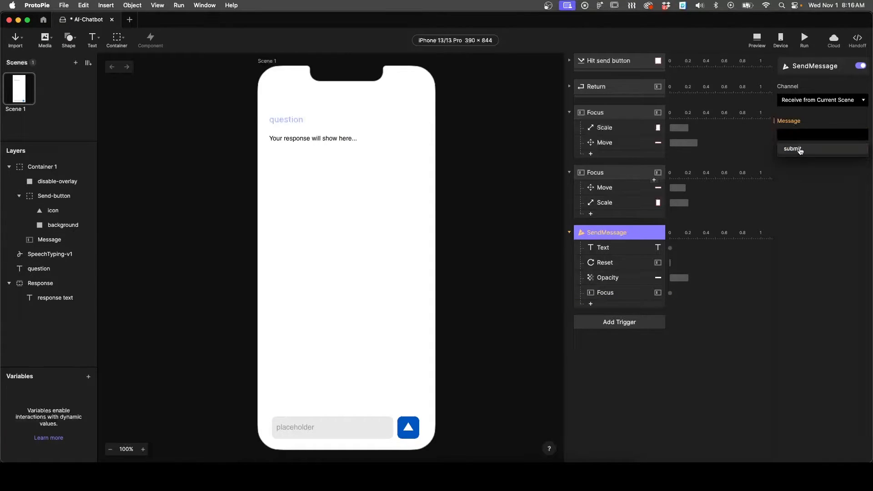
left_click(800, 149)
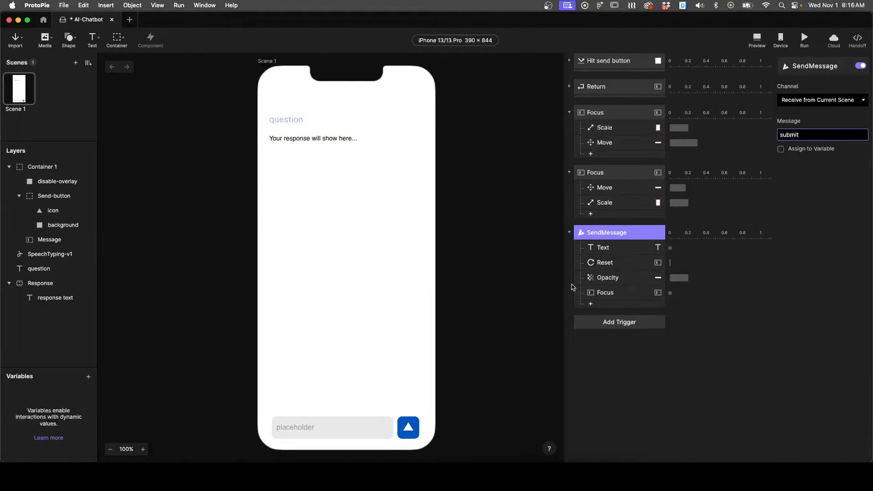
- Add a Send response under SendMessage with the message ASK and the channel ProtoPie Connect/Studio
left_click(591, 303)
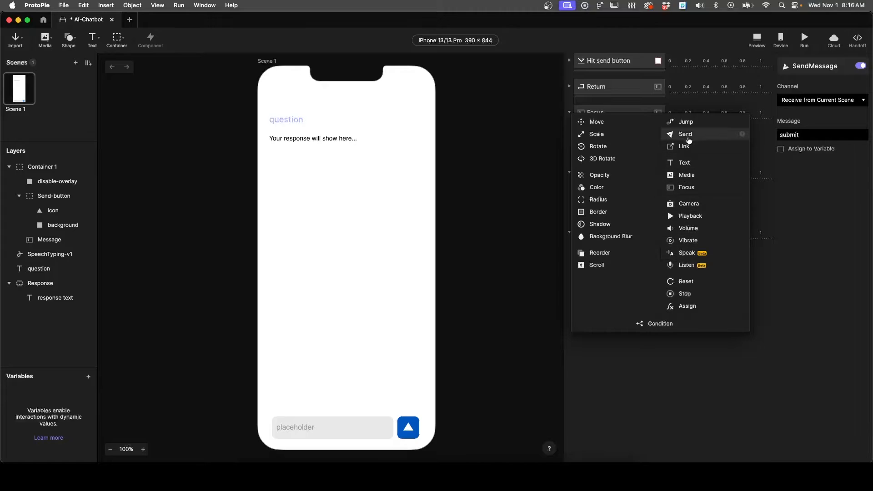
left_click(686, 135)
left_click(808, 134)
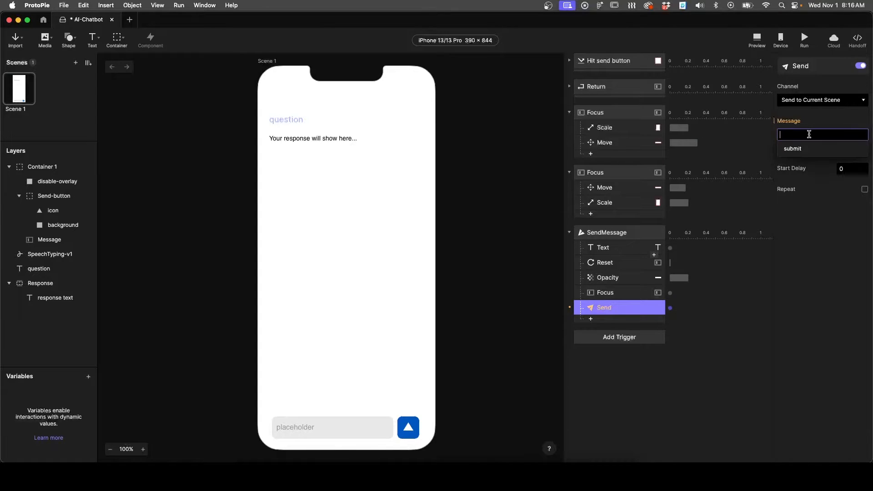
type("ASK")
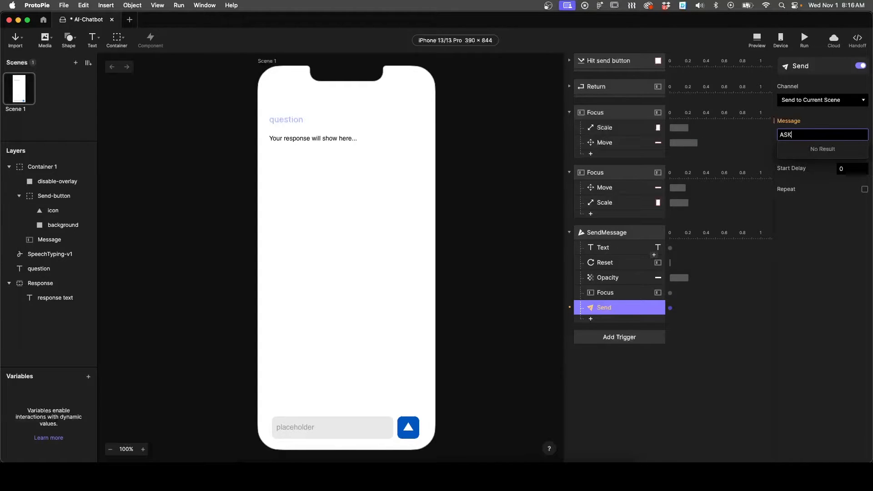
key("Return")
left_click(814, 101)
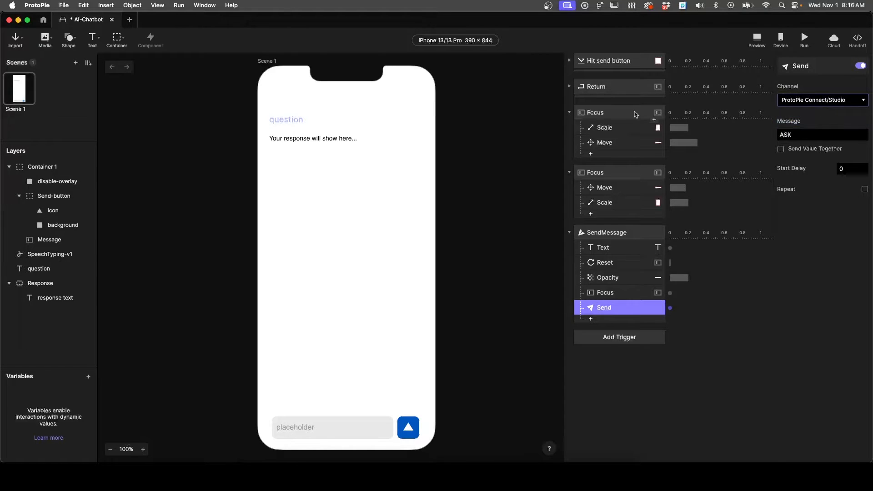
- Check the Send response of the Return trigger, and rename the Send response under SendMessage to ASK
left_click(616, 90)
left_click(570, 86)
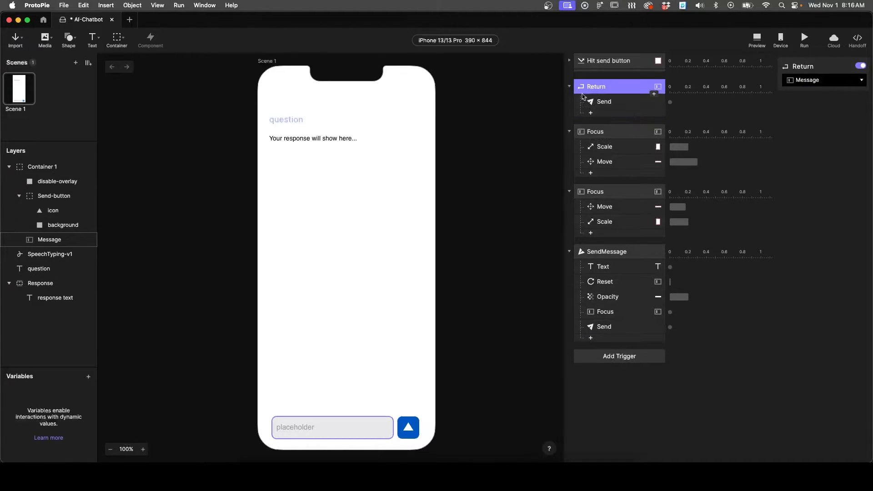
left_click(611, 102)
left_click(569, 87)
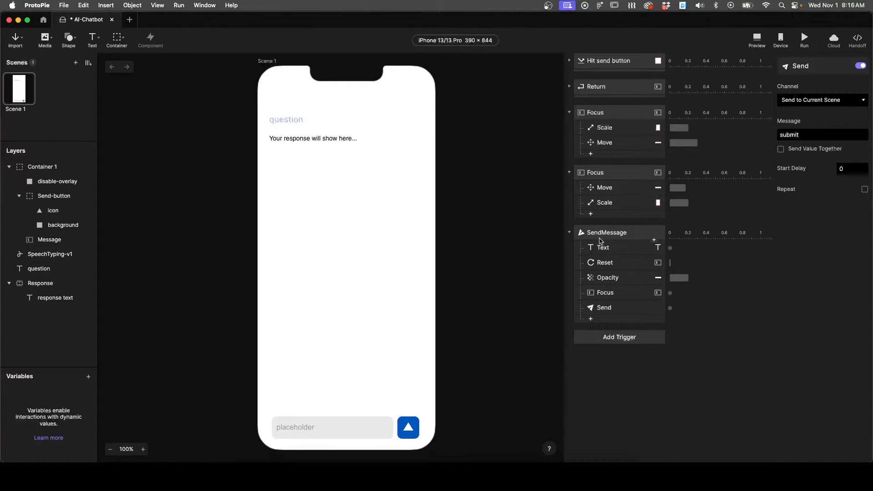
double_click(604, 308)
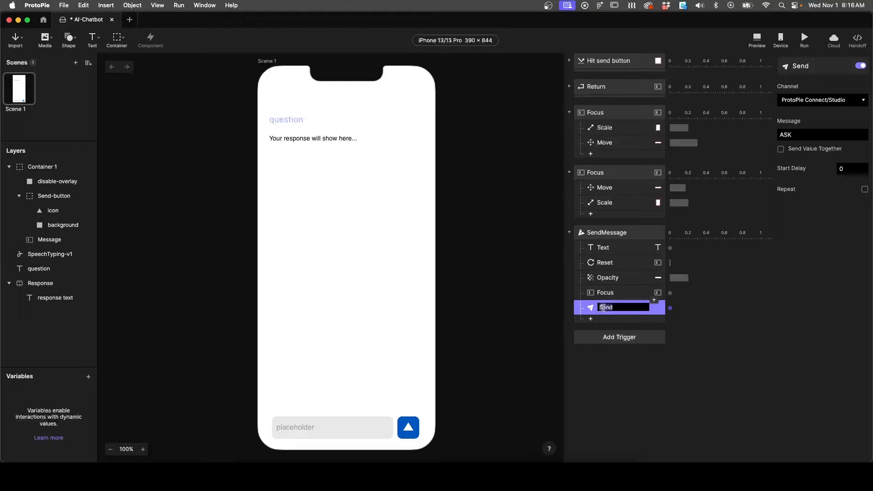
type("ASK")
key("Return")
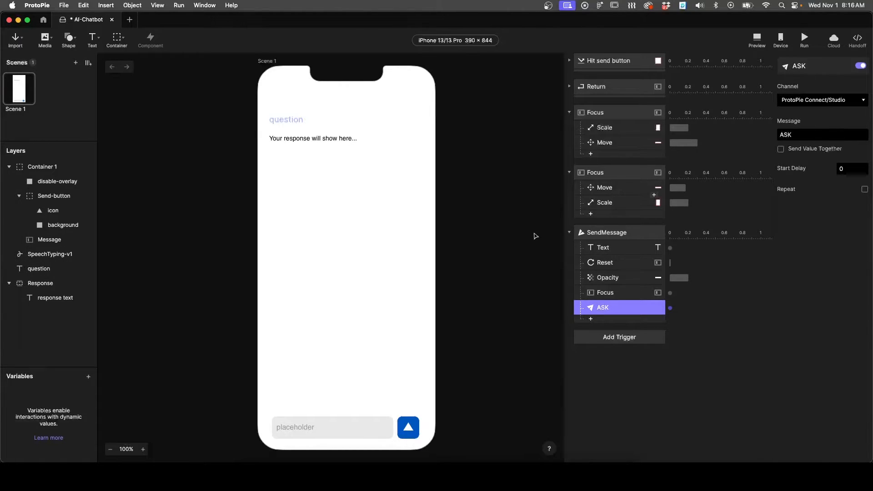
left_click(508, 227)
- Switch to ProtoPie Connect and import the local file AI-Chatbot.pie
left_click(453, 475)
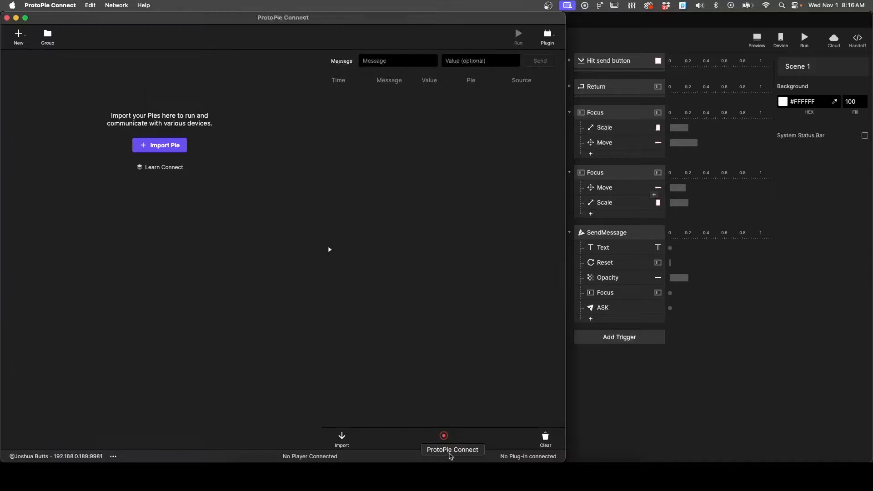
left_click(166, 149)
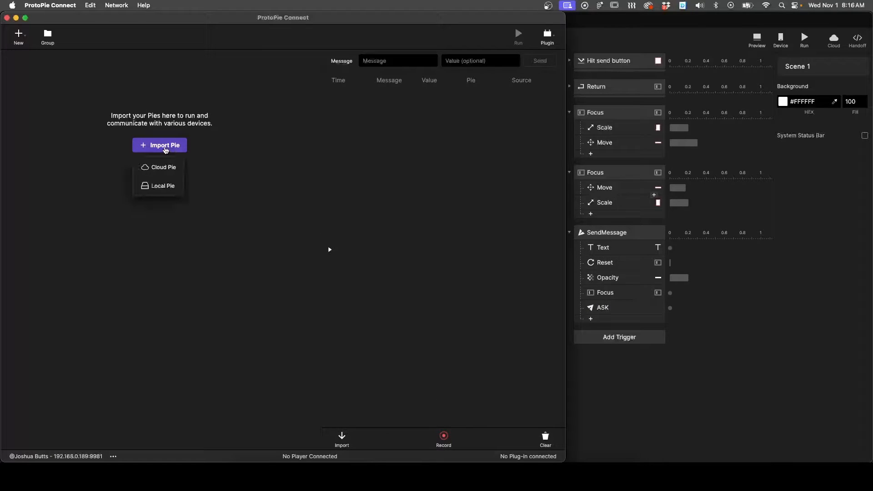
left_click(163, 186)
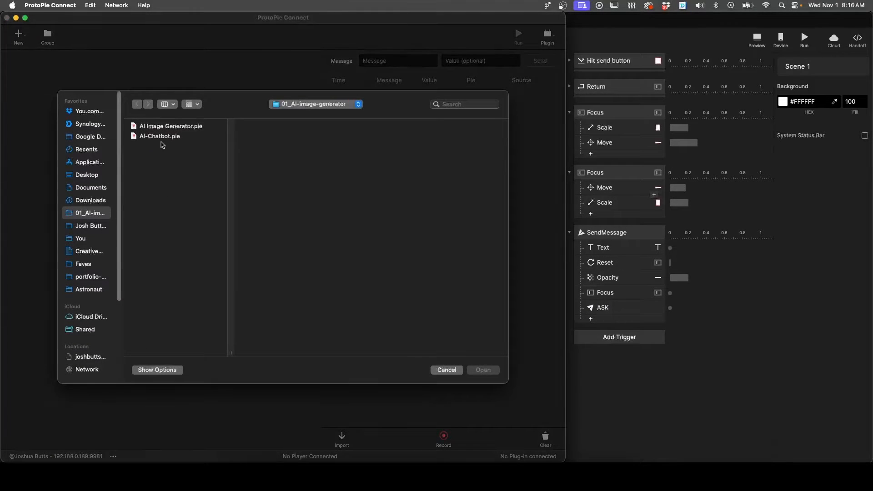
left_click(161, 136)
left_click(482, 369)
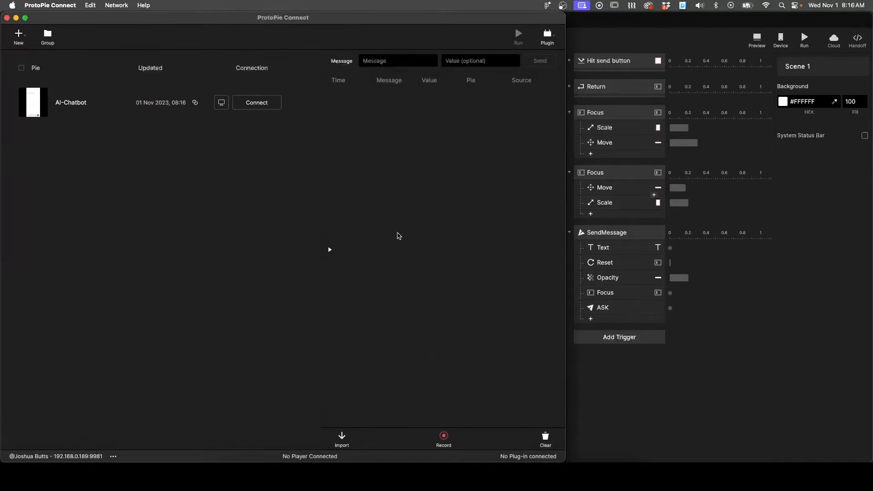
- Open the settings of the API plug-in to reach the New API request's fields
left_click(550, 40)
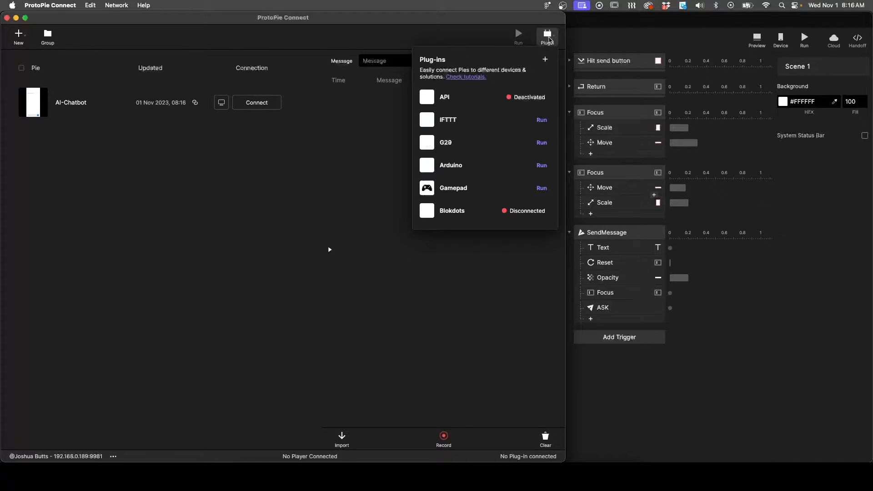
left_click(467, 99)
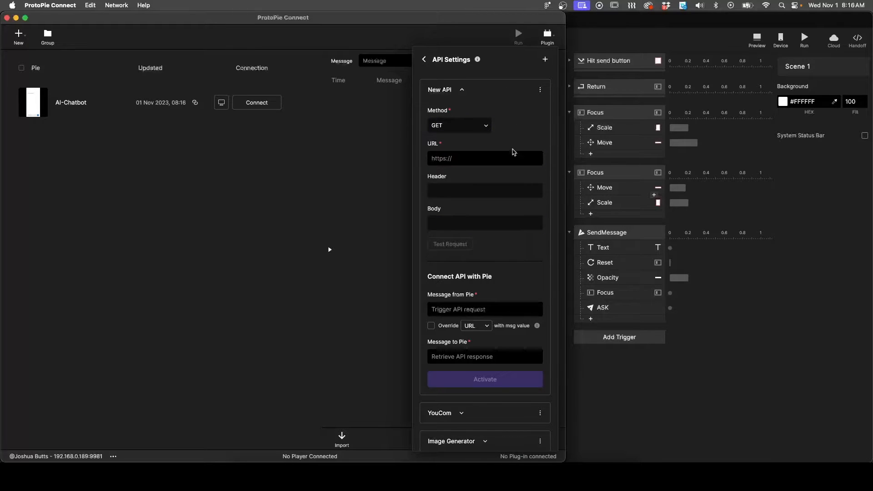
left_click(454, 189)
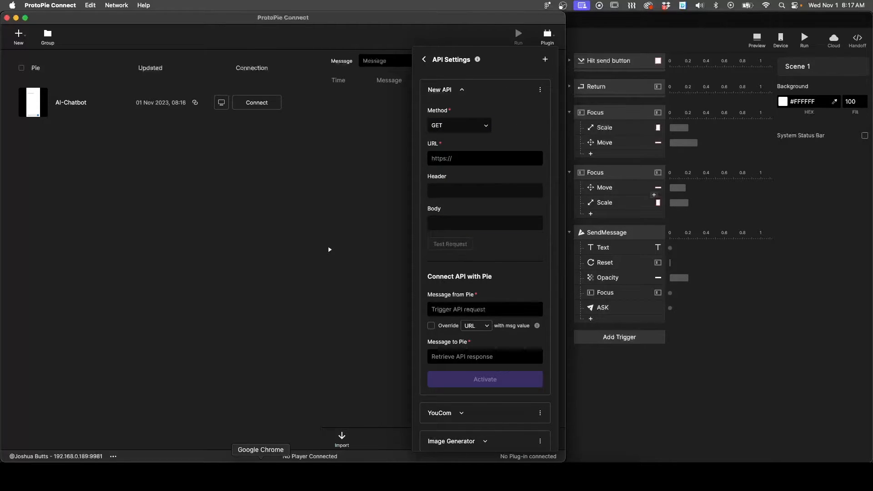
- Switch to Google Chrome and look over the Protopie API template and the introduction of the OpenAI API reference
left_click(261, 476)
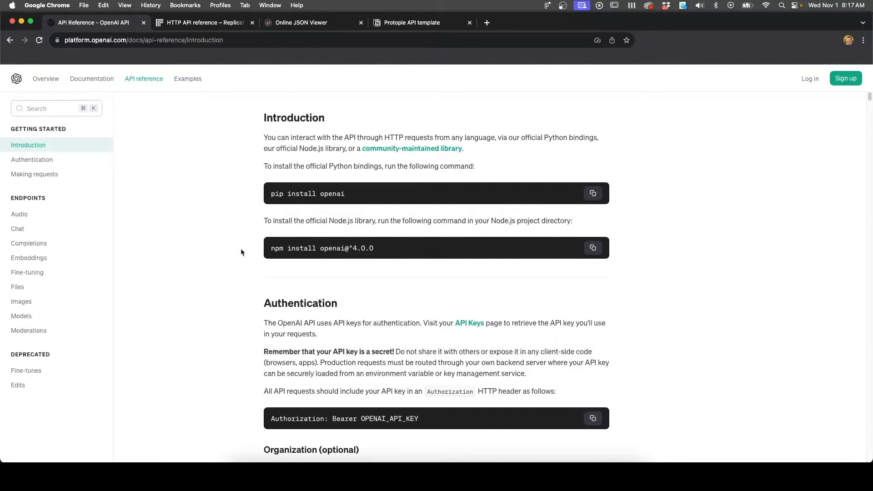
left_click(410, 24)
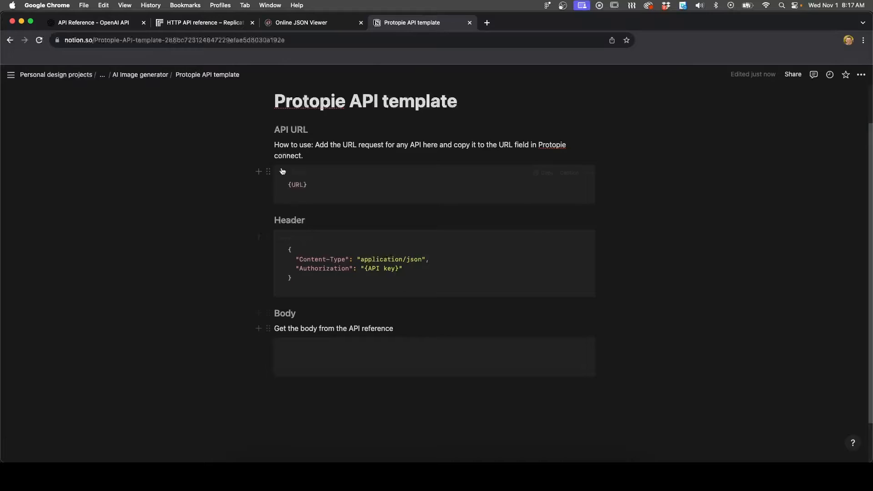
left_click(96, 21)
scroll(285, 292, "down", 1)
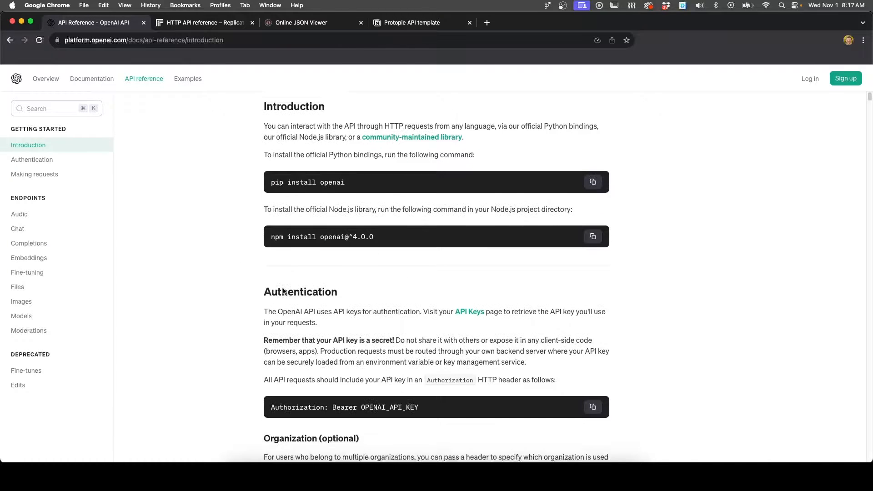
scroll(284, 292, "down", 2)
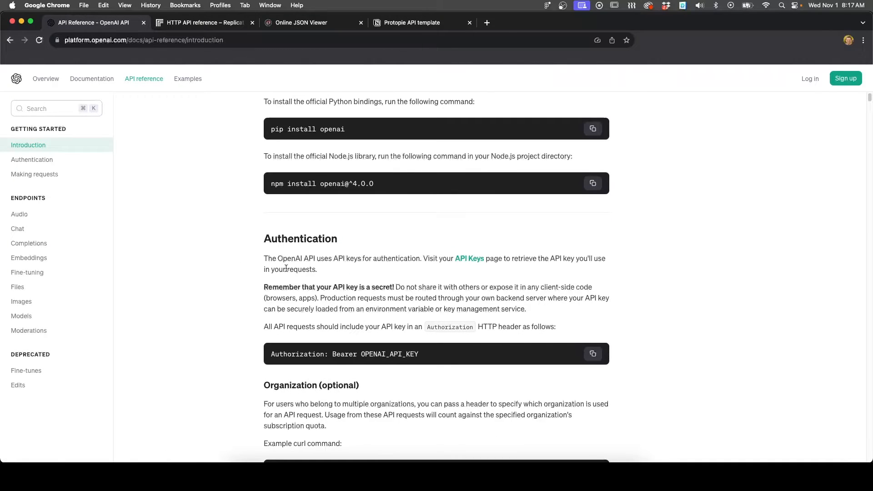
- Examine the description of the chat completion object in the Chat section of the OpenAI API reference
left_click(29, 234)
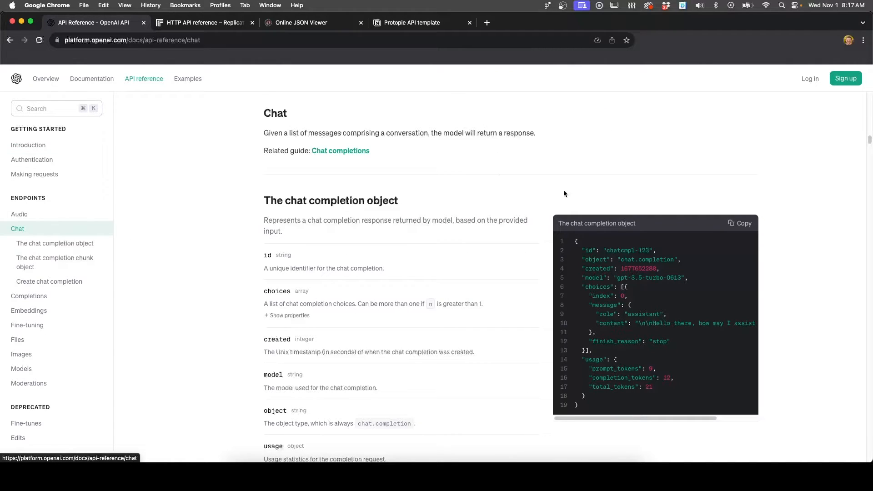
scroll(280, 227, "down", 1)
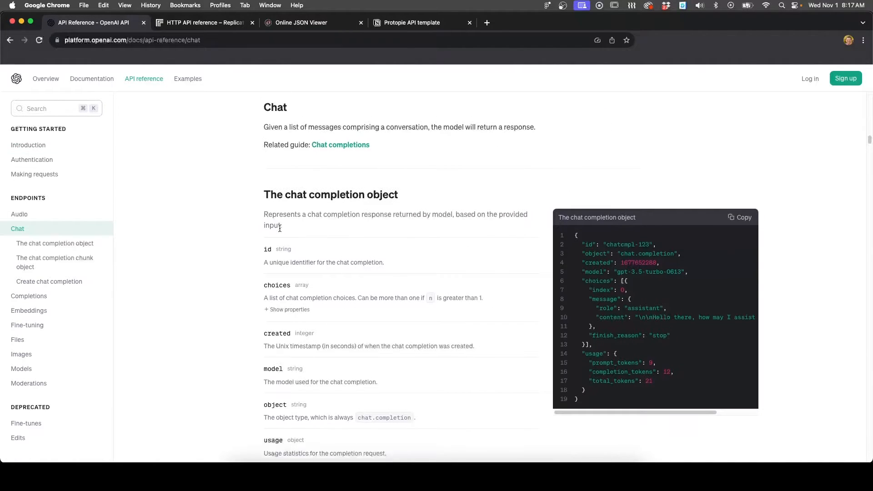
scroll(357, 259, "down", 3)
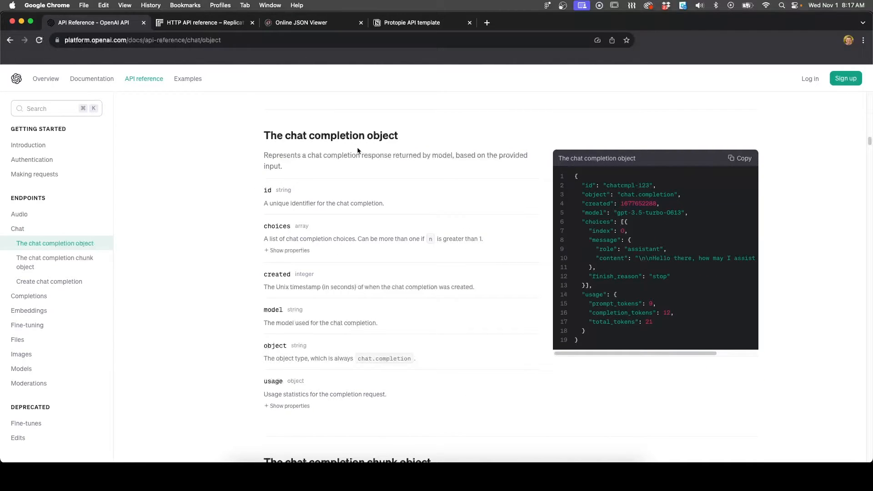
left_click_drag(331, 156, 443, 156)
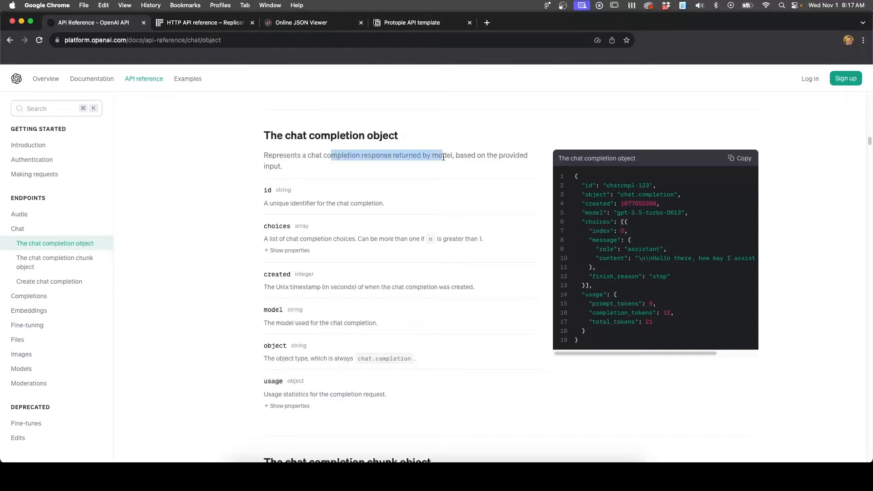
left_click(337, 157)
left_click_drag(279, 155, 368, 156)
left_click(377, 157)
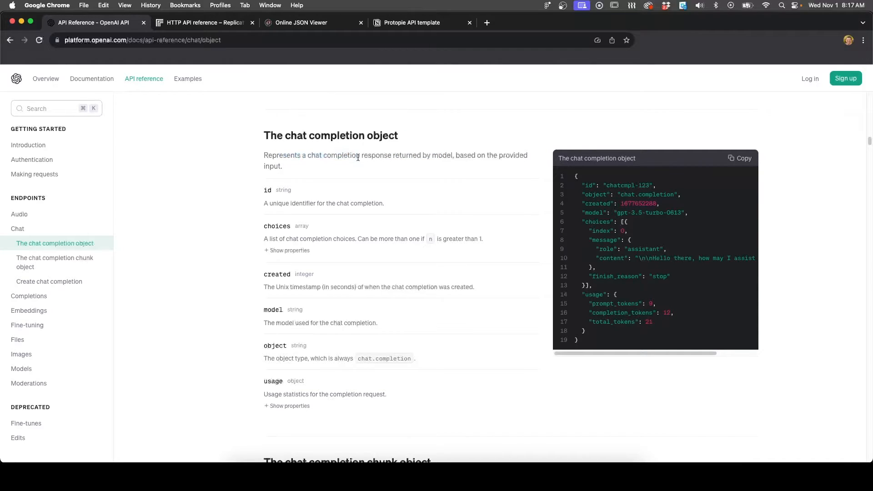
- Find the Create completion endpoint and its example request in the Completions section of the API reference
left_click(25, 300)
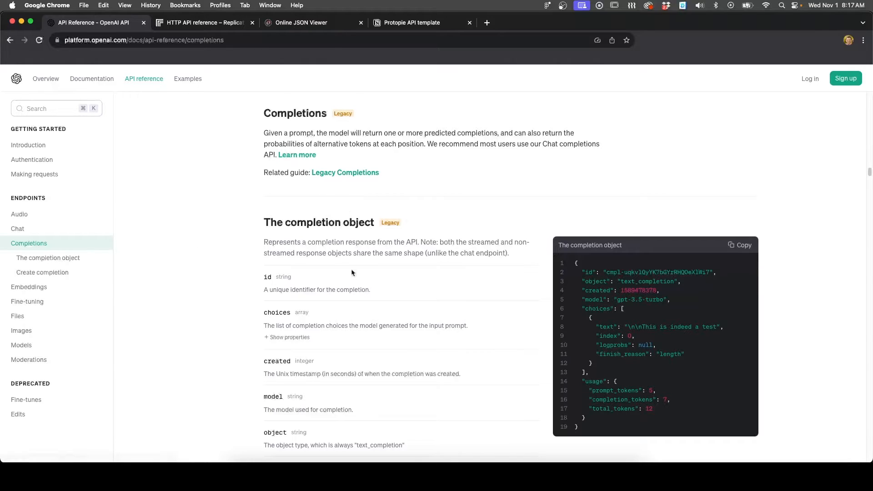
scroll(296, 247, "down", 3)
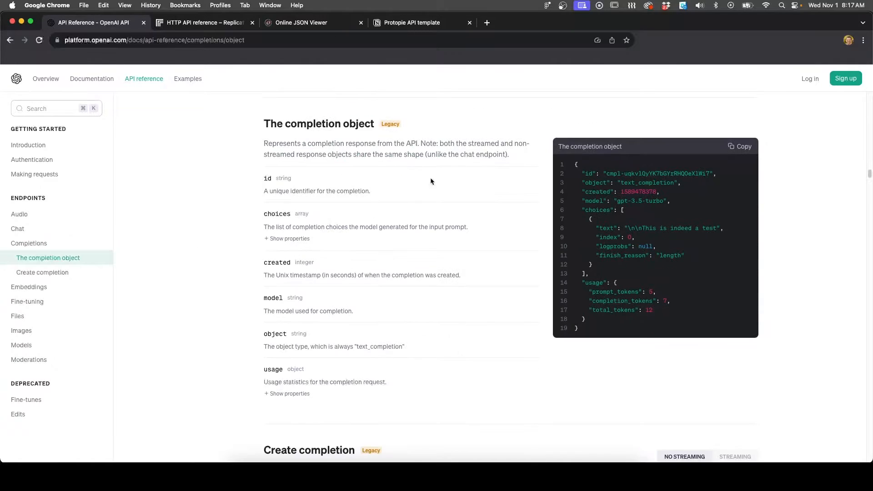
scroll(387, 263, "down", 5)
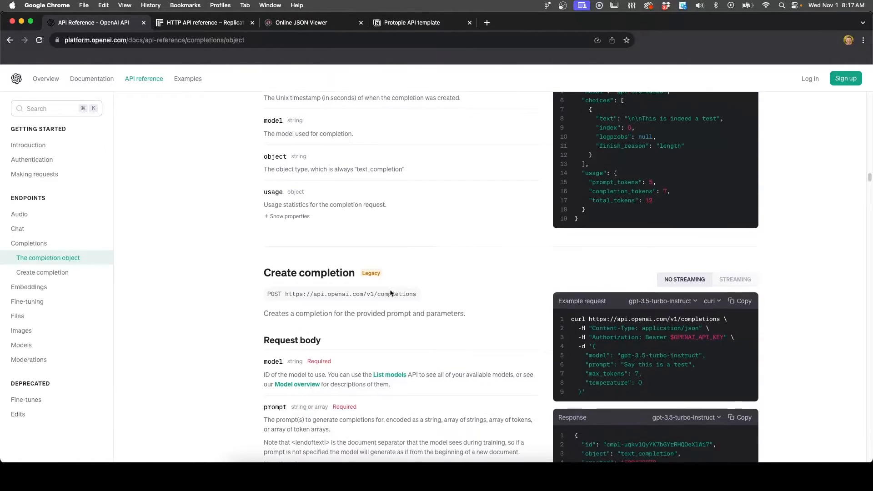
scroll(268, 281, "down", 3)
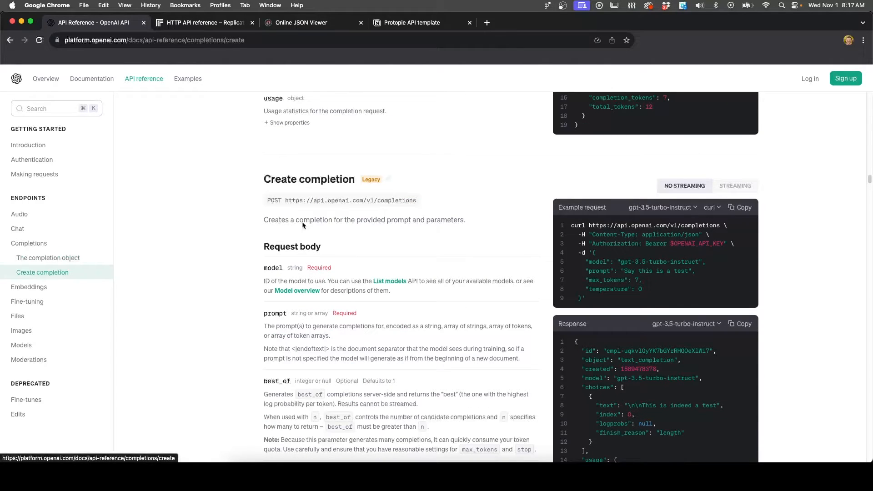
left_click_drag(284, 200, 248, 201)
key("super+c")
left_click(272, 201)
left_click(409, 200)
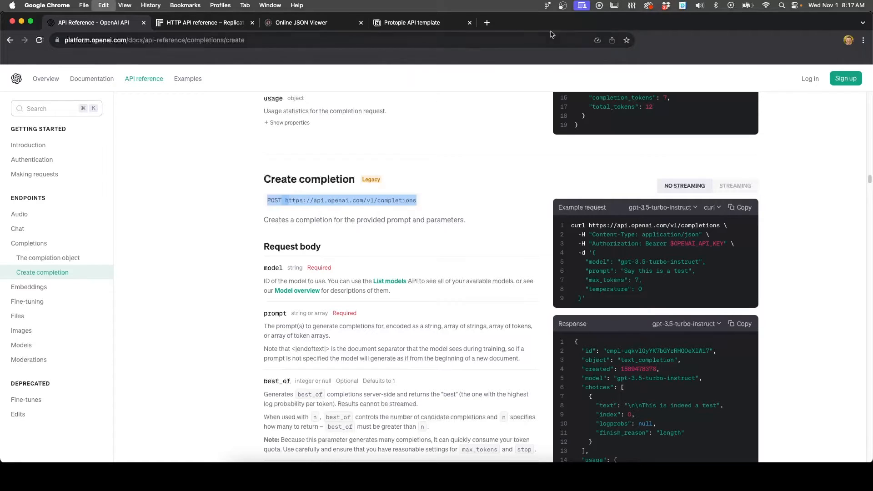
left_click(389, 27)
left_click_drag(307, 185, 290, 185)
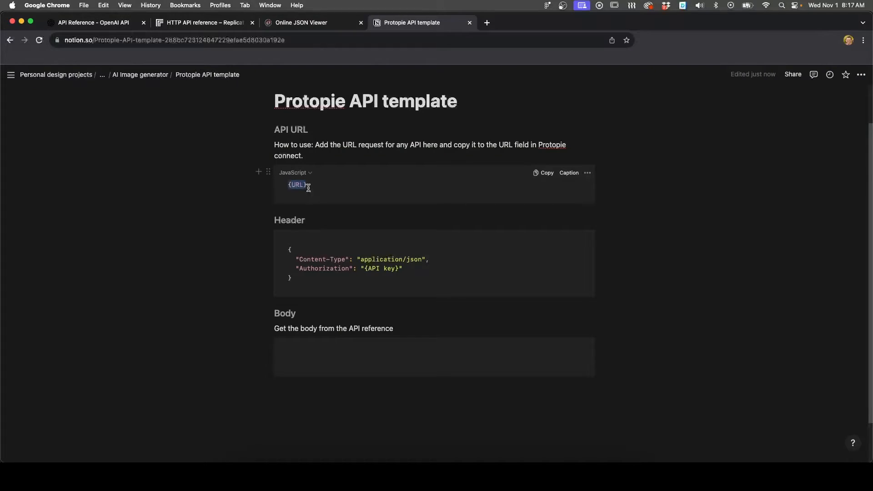
key("super+v")
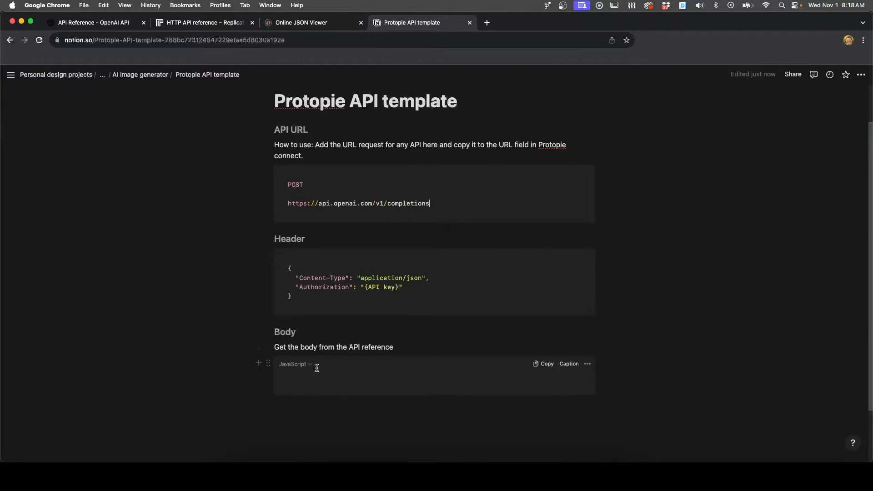
- Look over the template's empty Body block and the Content-Type and Authorization entries in its Header block
left_click(294, 379)
left_click(339, 381)
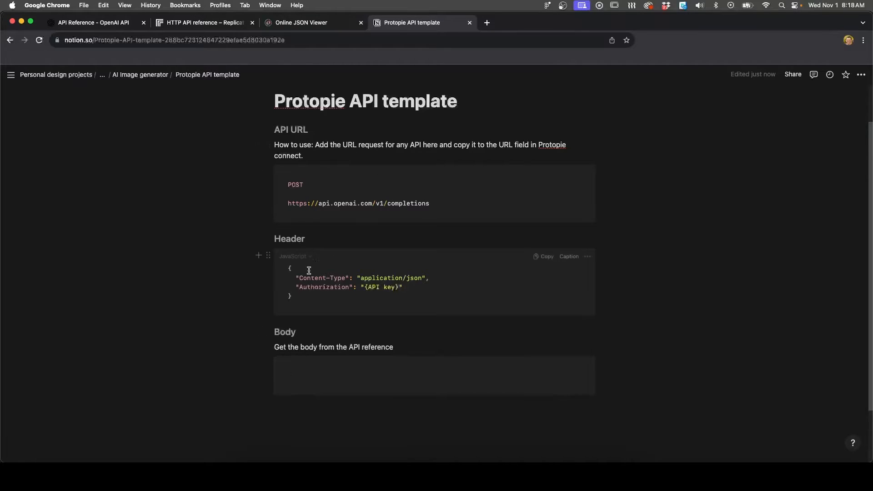
left_click(93, 23)
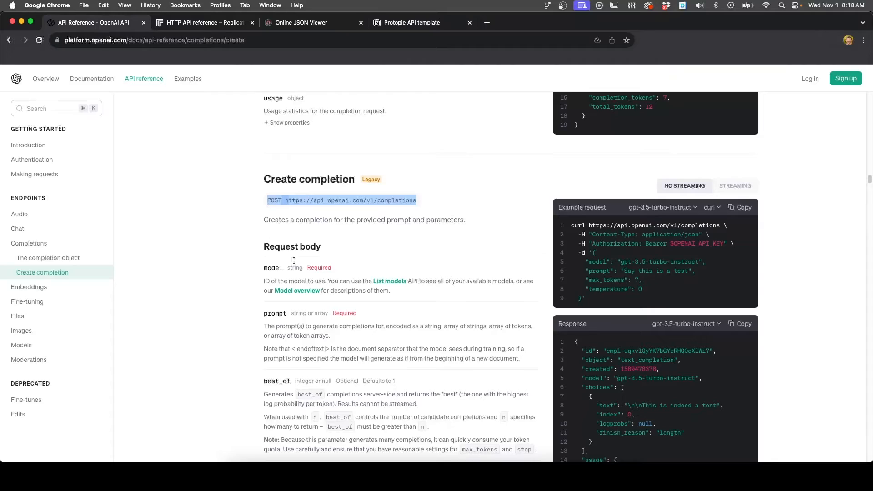
left_click(403, 24)
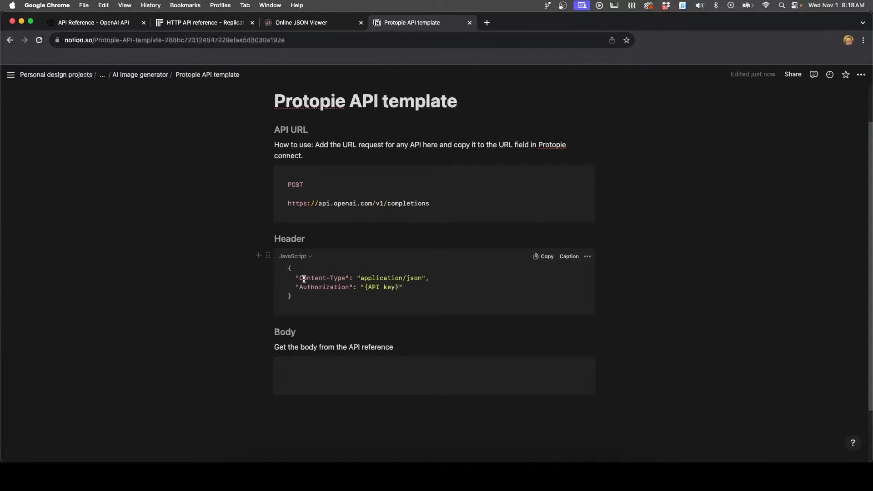
left_click_drag(300, 276, 337, 278)
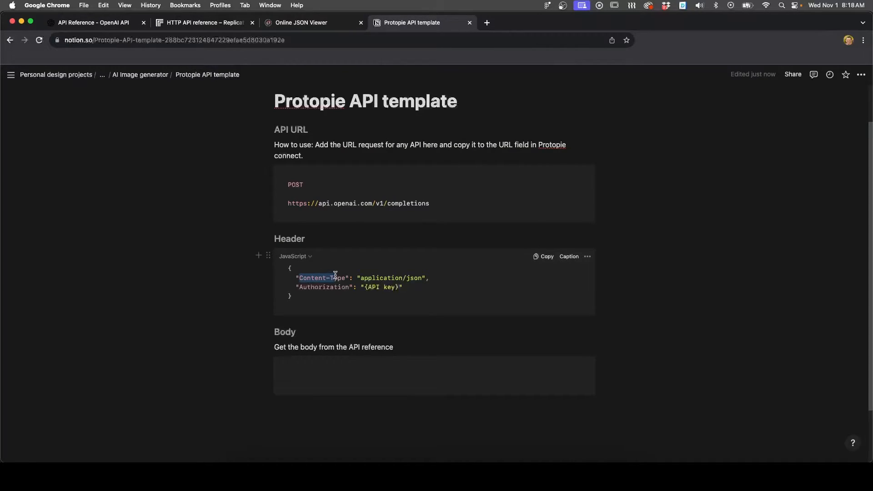
left_click_drag(403, 287, 364, 288)
left_click(416, 290)
- Copy "Bearer" from the example request's Authorization header and insert it before {API key} in the template's Header block
left_click(91, 22)
left_click(591, 244)
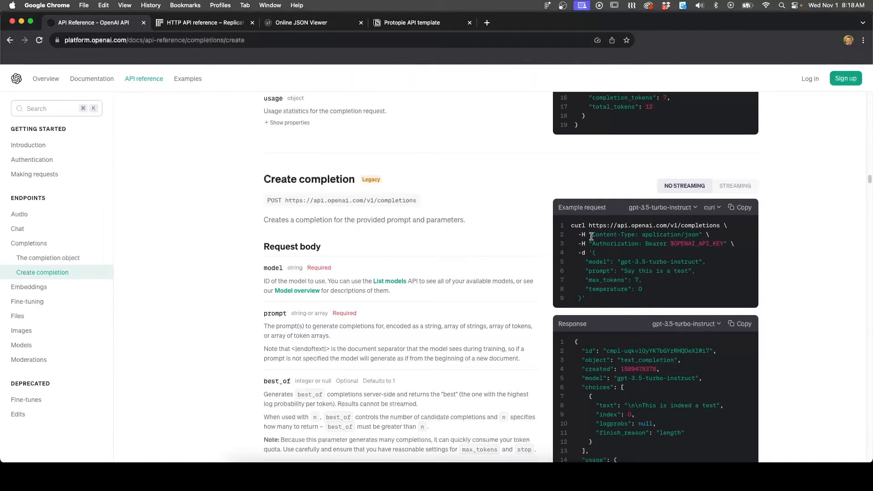
left_click_drag(591, 237, 700, 239)
left_click(604, 245)
left_click_drag(593, 245, 666, 244)
key("super+c")
left_click(411, 22)
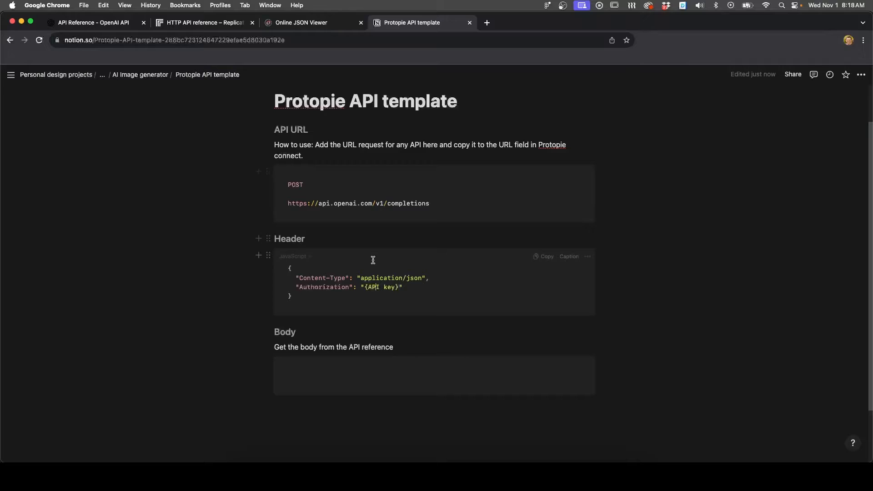
left_click(365, 287)
key("super+v")
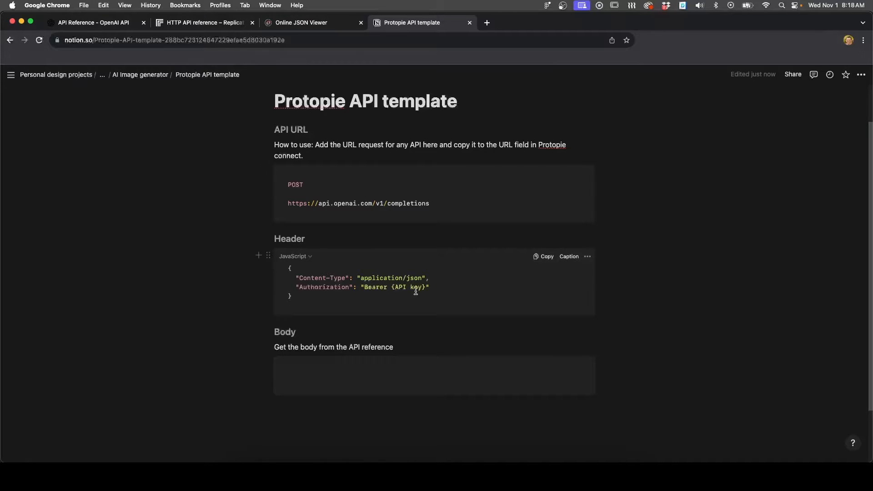
left_click_drag(427, 287, 400, 286)
left_click(325, 279)
- Examine the JSON body of the Create completion example request in the OpenAI API reference
left_click(93, 22)
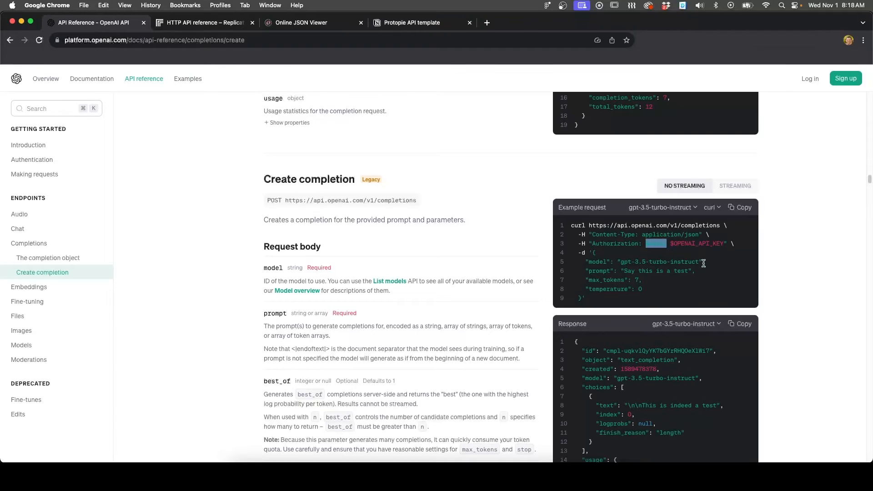
left_click_drag(592, 252, 582, 296)
left_click(603, 285)
scroll(605, 266, "down", 1)
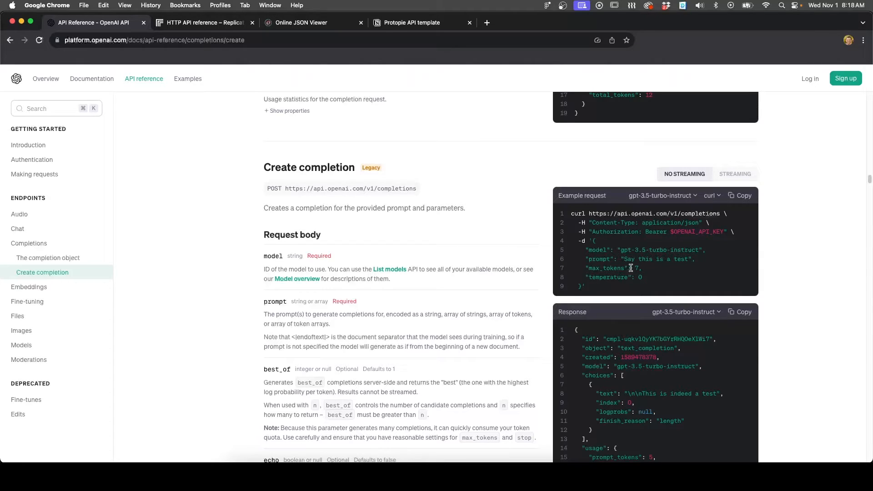
left_click_drag(588, 284, 593, 248)
left_click(614, 274)
scroll(322, 286, "down", 1)
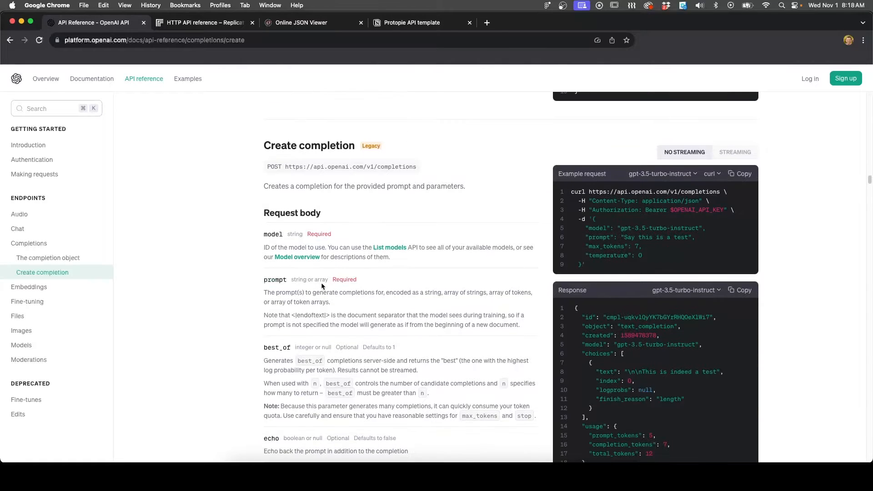
- Read through the Request body parameters of Create completion, including the description of the optional echo parameter
left_click_drag(264, 212, 310, 213)
left_click(319, 253)
scroll(324, 268, "down", 1)
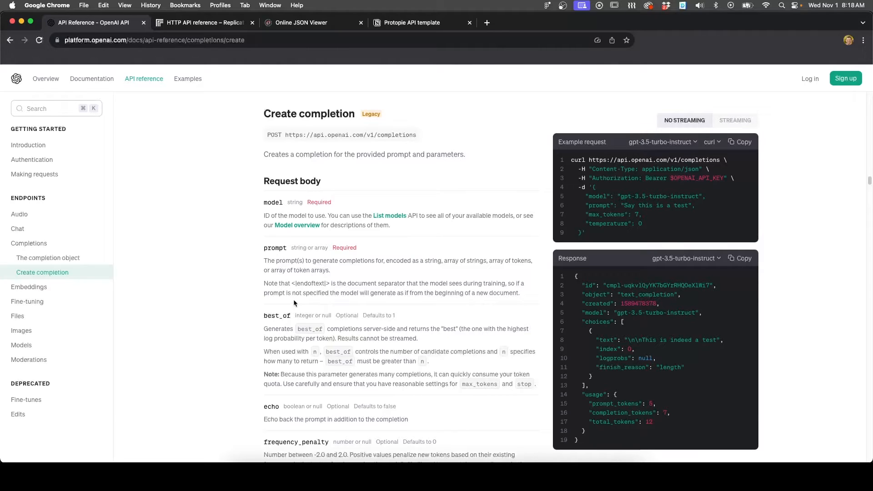
scroll(291, 300, "down", 6)
scroll(301, 268, "down", 7)
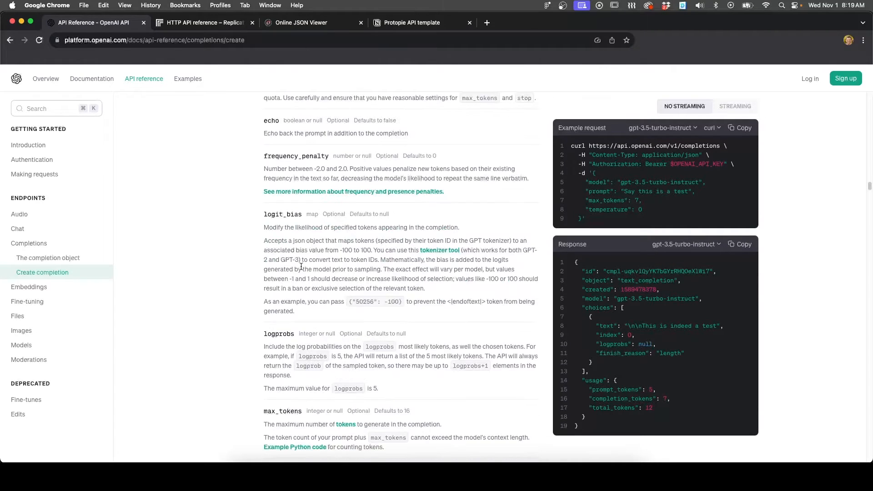
scroll(296, 273, "down", 3)
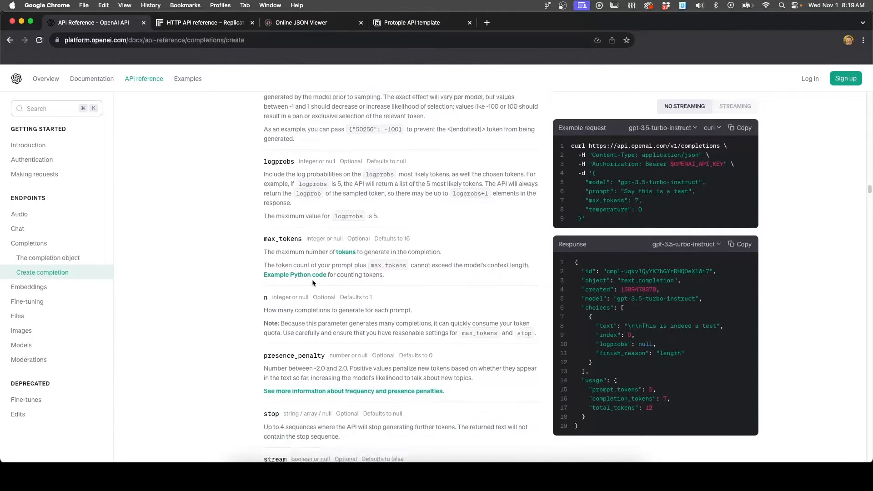
scroll(309, 278, "up", 6)
scroll(312, 281, "up", 9)
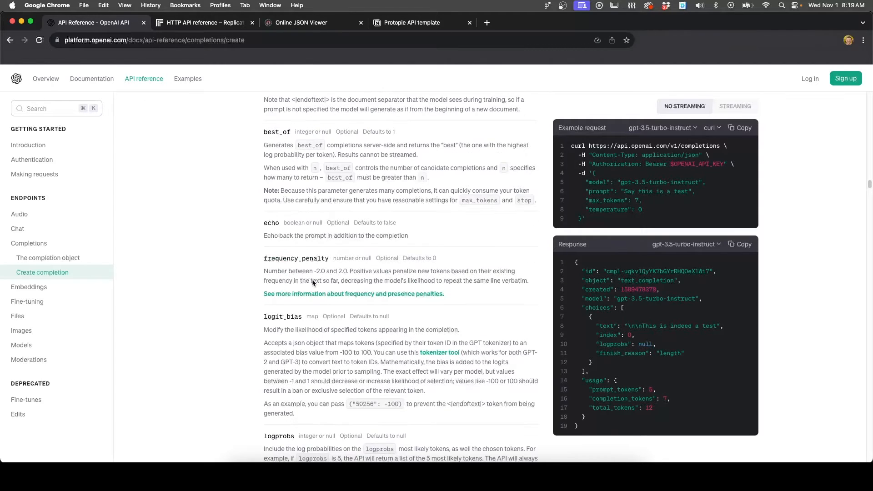
scroll(306, 272, "down", 4)
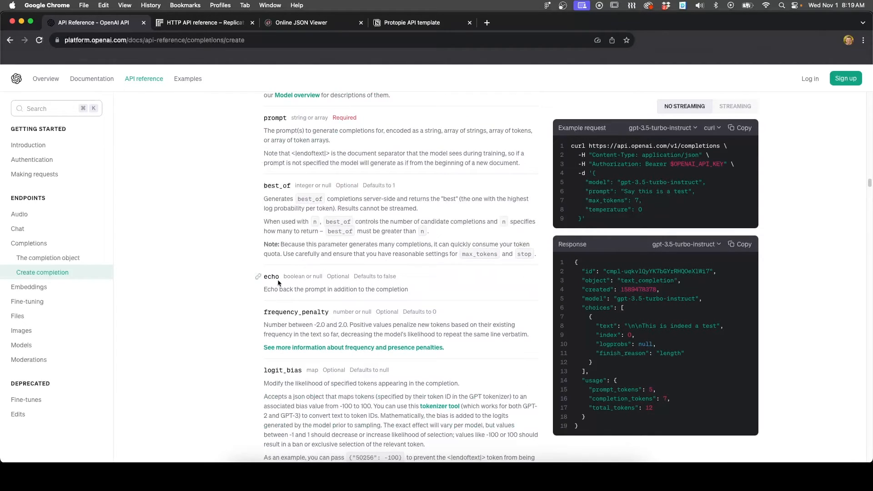
left_click_drag(273, 289, 390, 289)
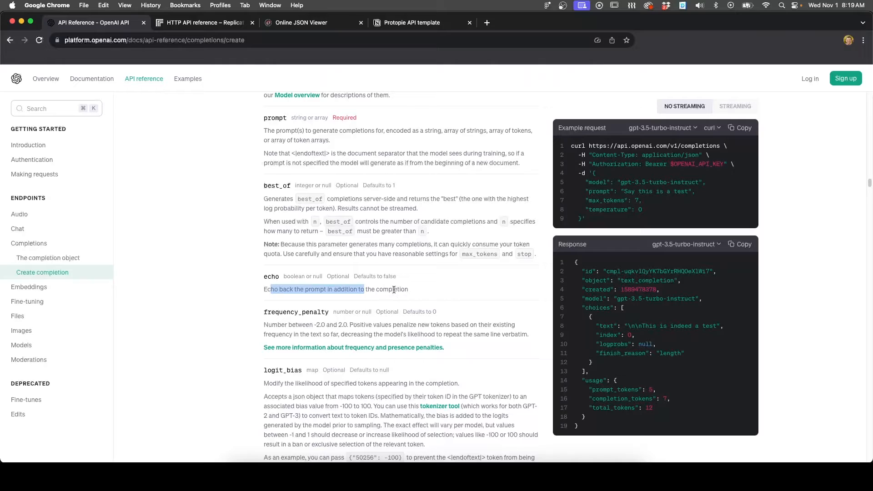
left_click(352, 289)
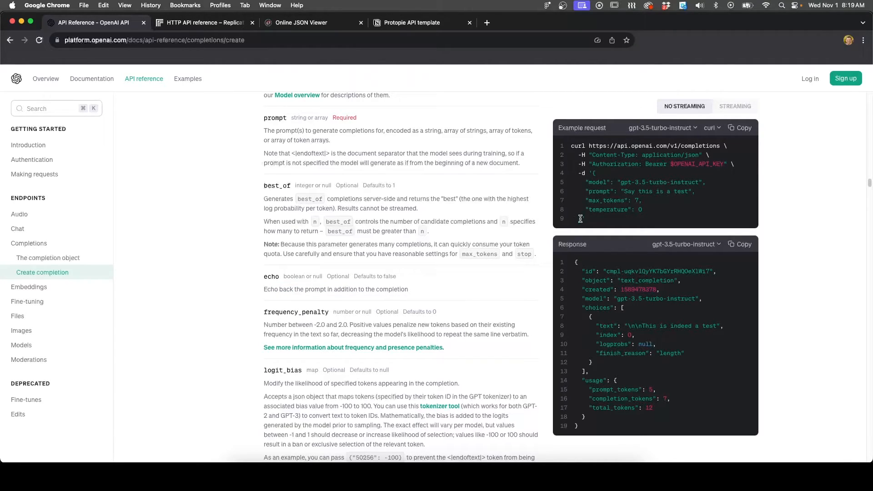
- Copy the example request's JSON body into the template's Body block and delete its temperature line
left_click_drag(580, 219, 594, 171)
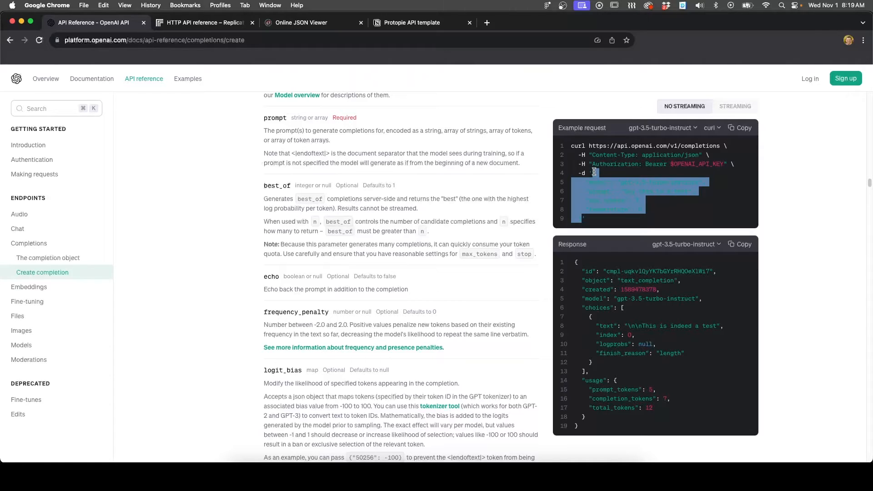
key("super+c")
left_click(400, 24)
left_click(318, 372)
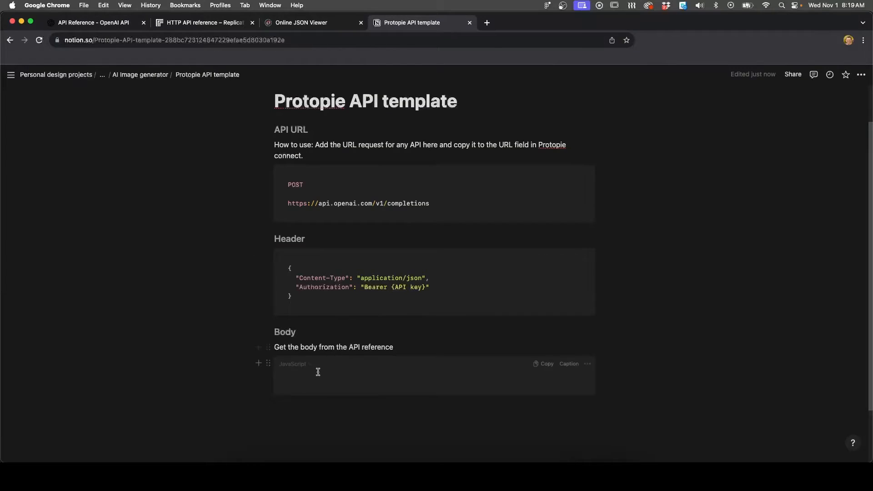
key("super+v")
left_click_drag(373, 413, 287, 414)
key("BackSpace")
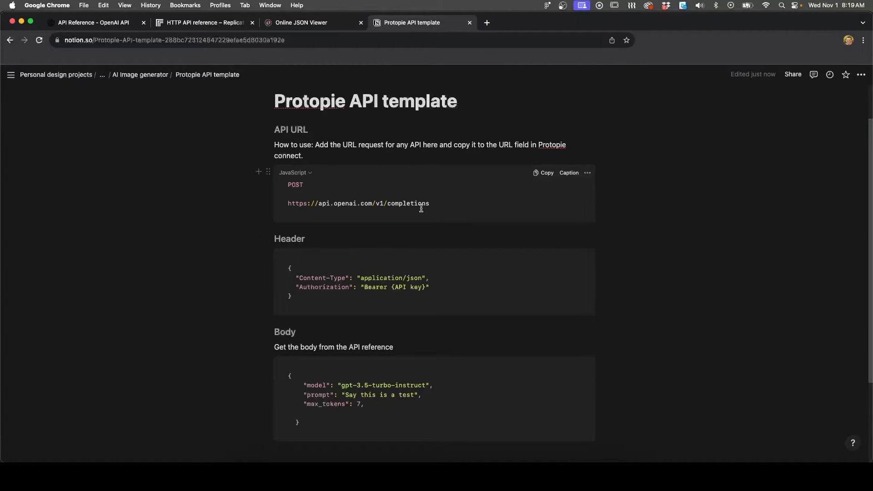
left_click_drag(432, 204, 284, 203)
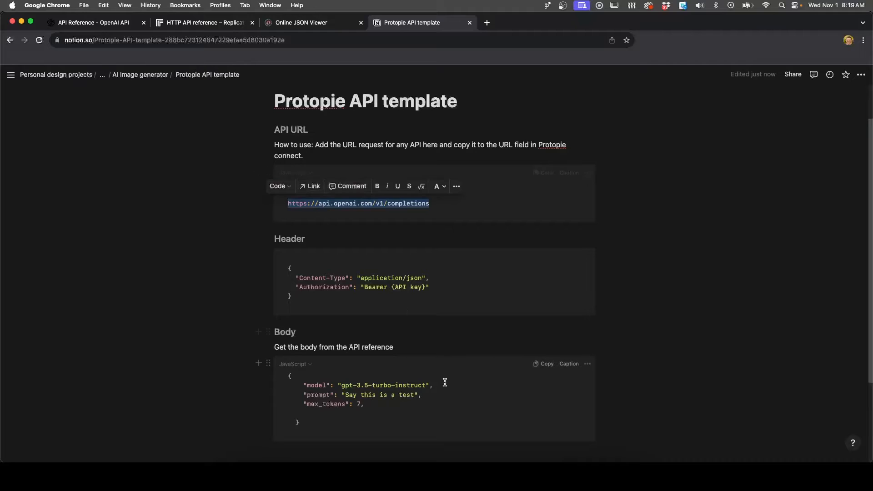
left_click(452, 475)
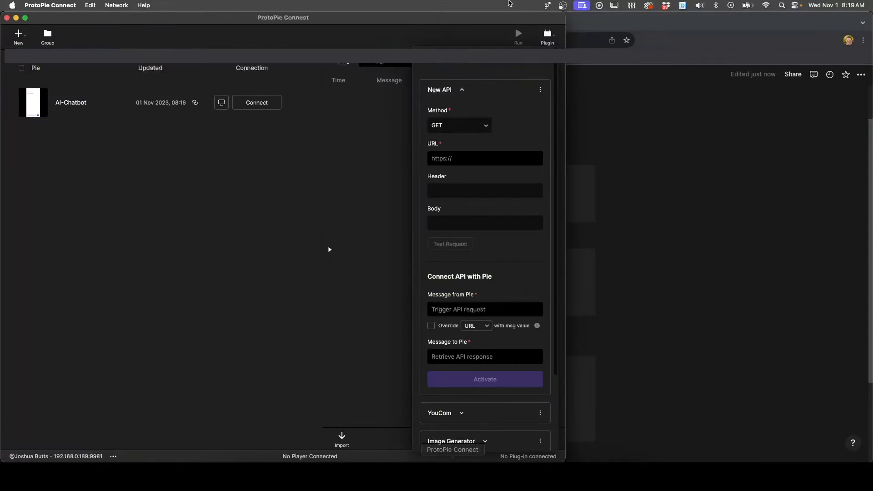
left_click(464, 127)
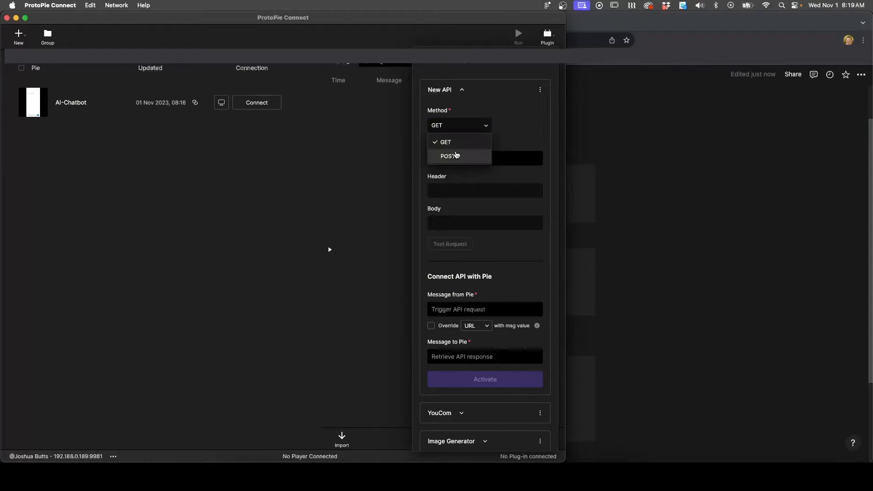
left_click(459, 155)
left_click(631, 160)
left_click(324, 220)
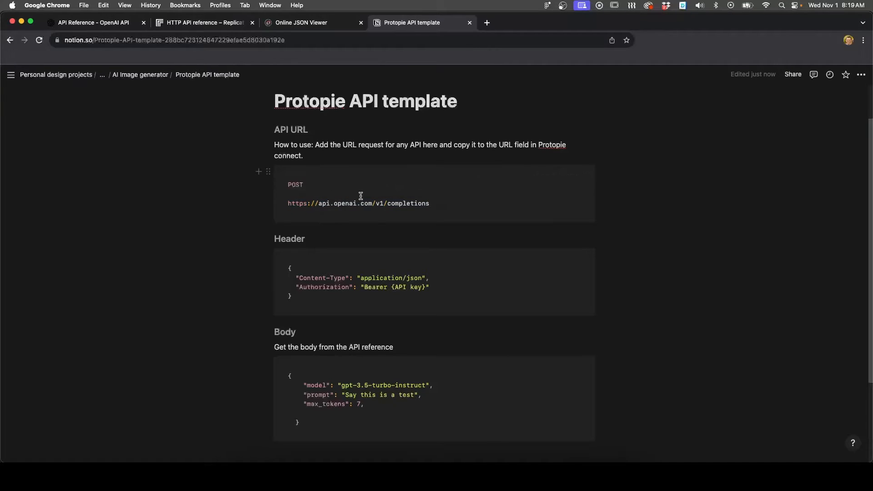
left_click(452, 475)
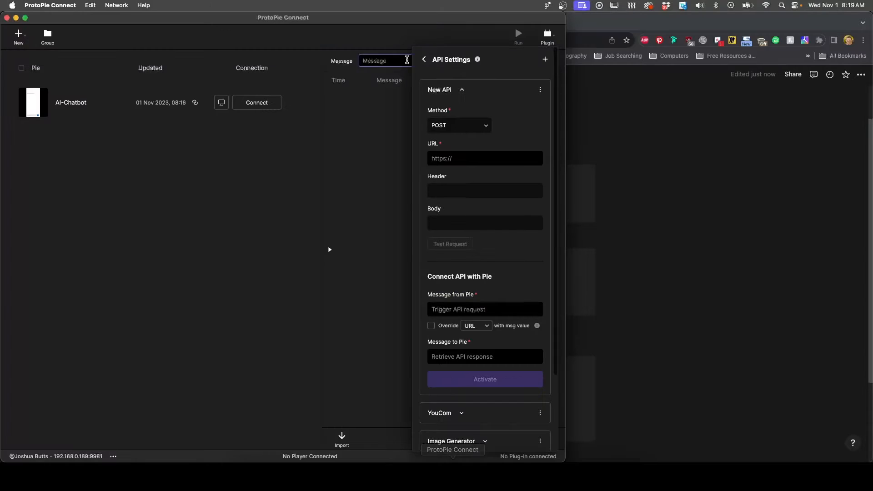
left_click(473, 157)
key("super+v")
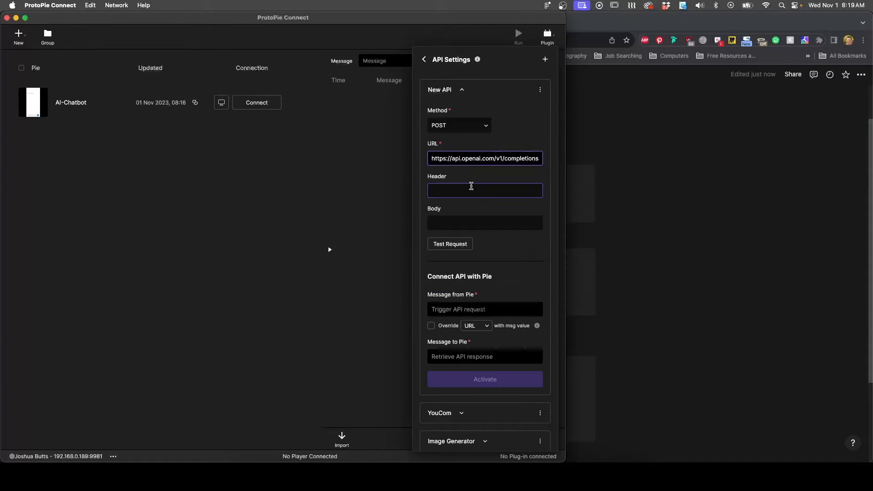
- Paste the JSON header with Content-Type application/json and the Authorization API key into the New API request's Header field
left_click(678, 192)
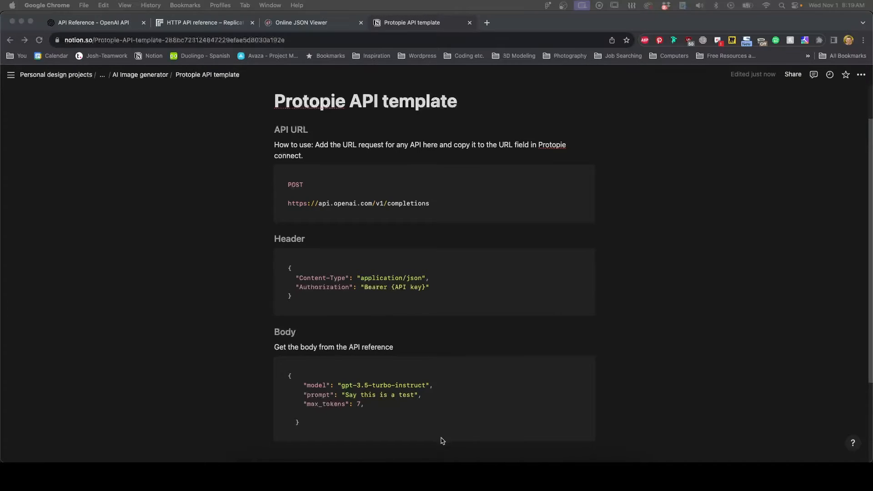
left_click(453, 475)
left_click(450, 190)
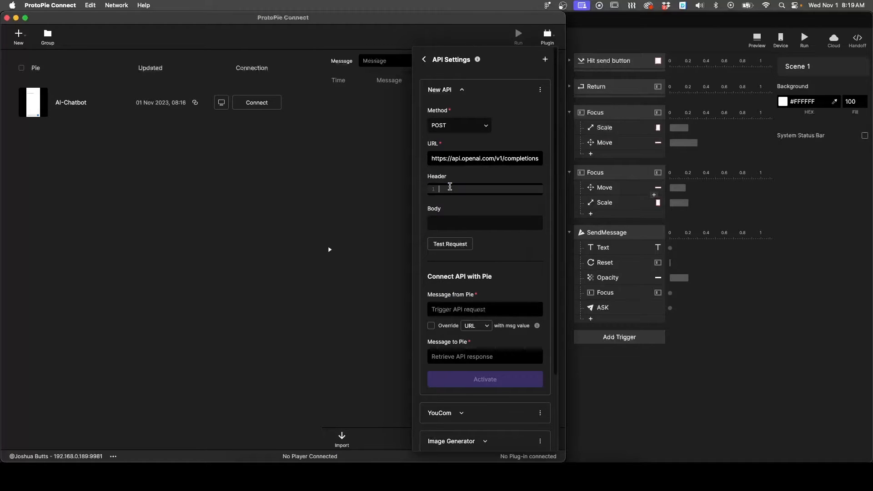
key("super+v")
- Fill the New API request's Body with the template's JSON using model gpt-3.5-turbo-instruct, prompt "Say this is a test" and max_tokens 7
left_click(615, 392)
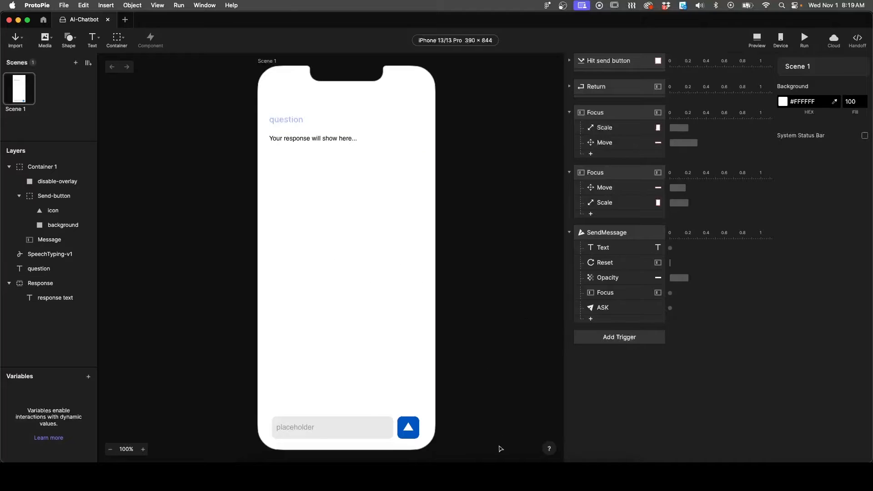
left_click(273, 475)
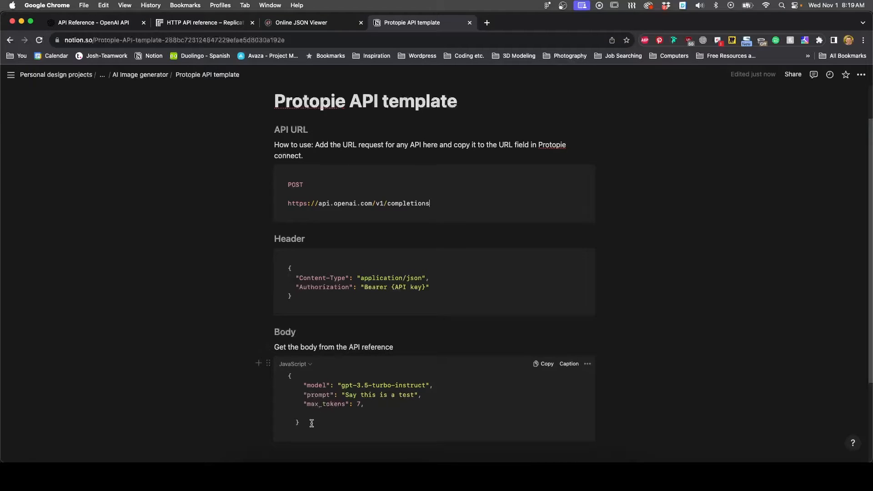
left_click_drag(311, 422, 287, 381)
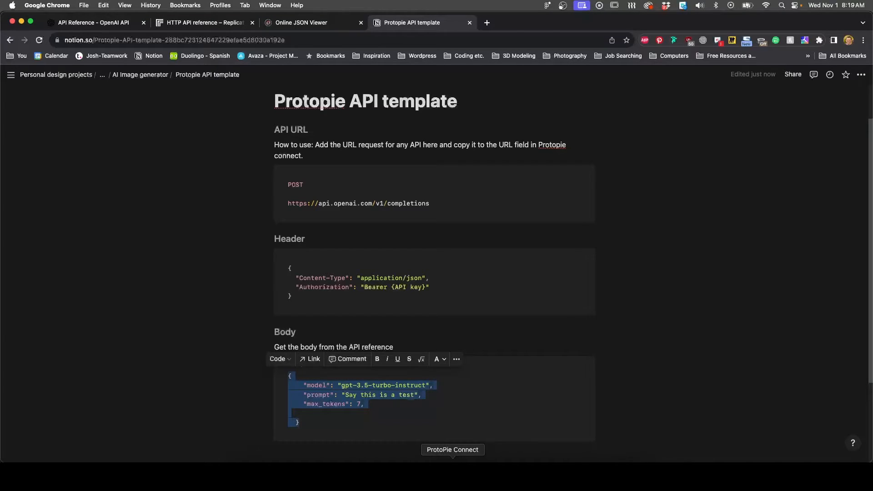
left_click(452, 475)
left_click(463, 222)
key("super+v")
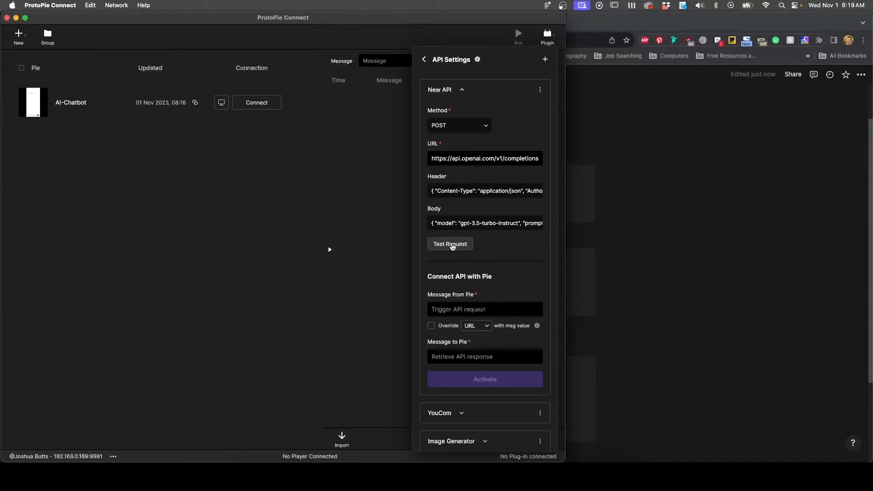
- Test the New API request and read the full error message in the response details
left_click(451, 245)
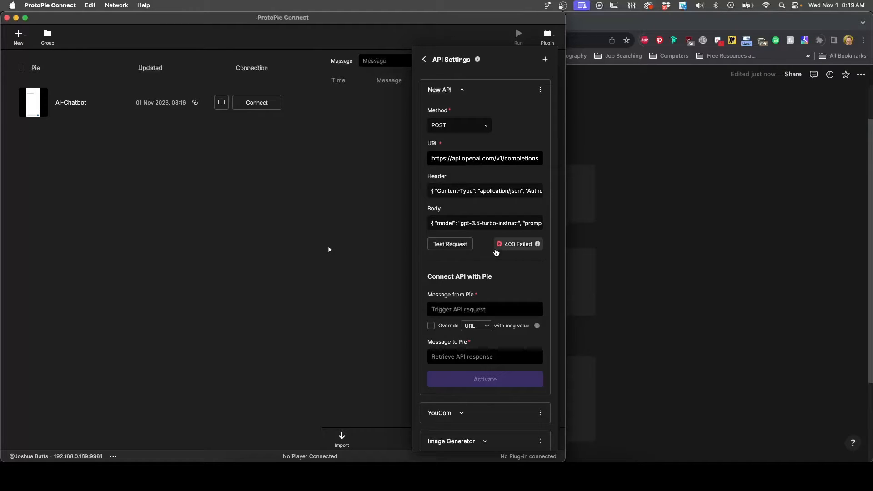
left_click(519, 245)
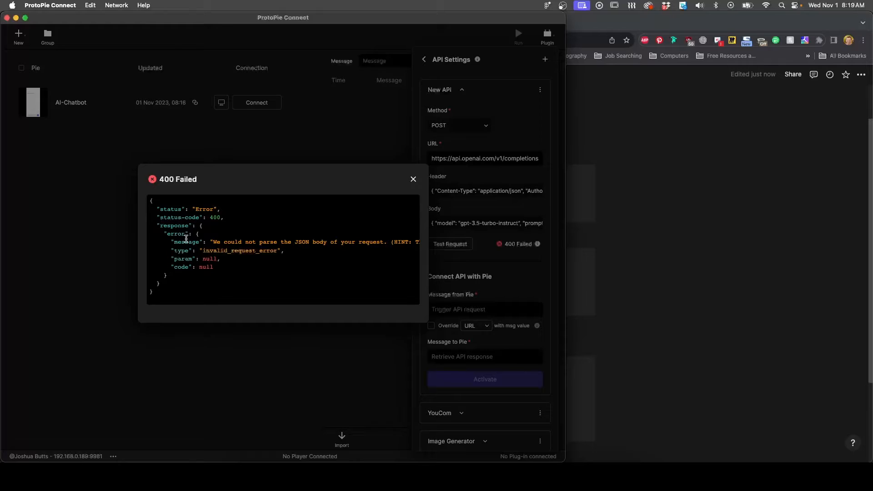
scroll(200, 240, "right", 5)
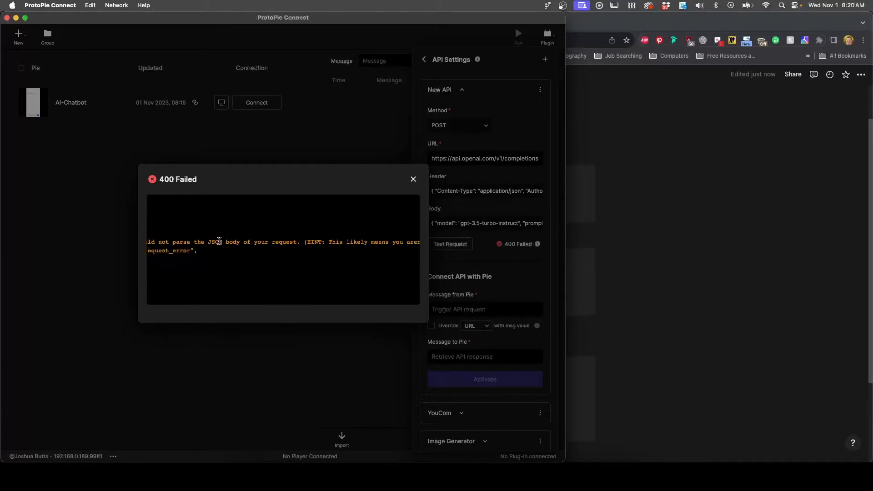
scroll(220, 241, "right", 6)
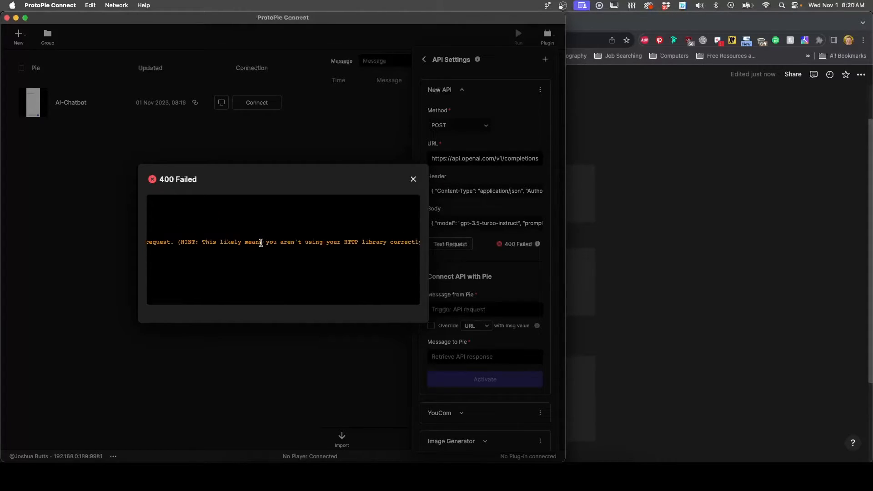
scroll(237, 241, "right", 1)
scroll(274, 245, "right", 6)
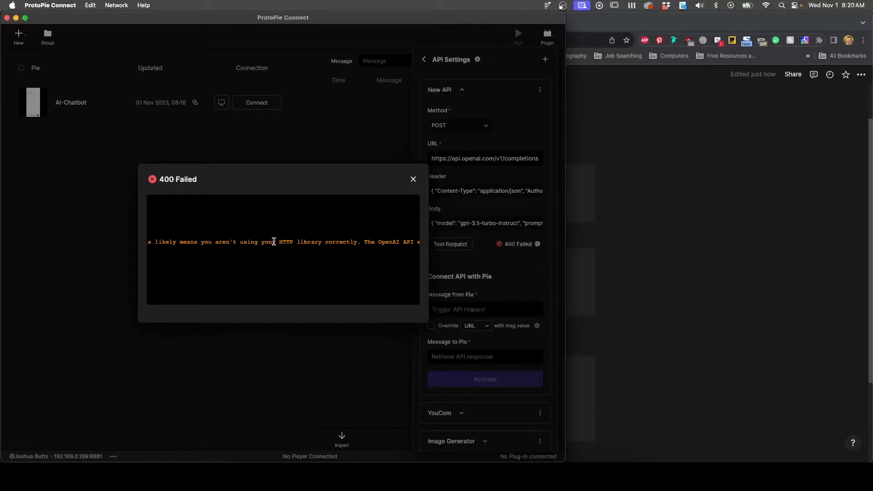
scroll(268, 242, "right", 6)
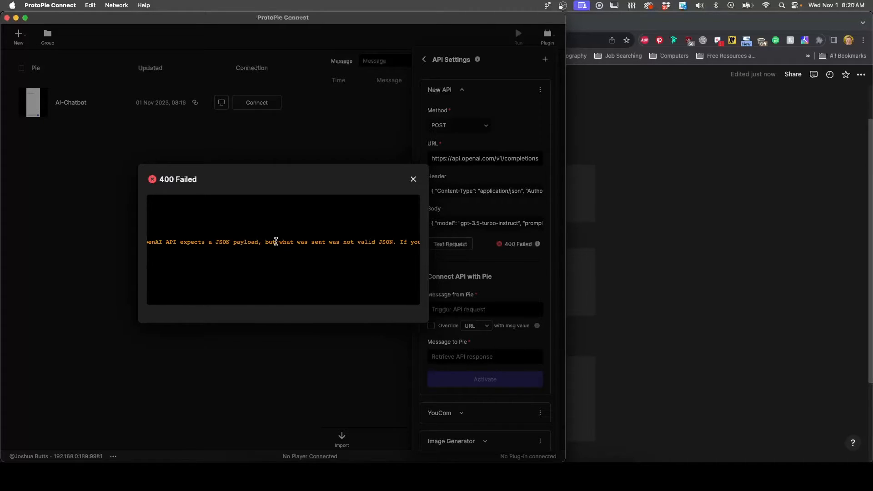
left_click_drag(202, 243, 273, 241)
left_click(313, 242)
left_click(273, 242)
scroll(387, 242, "right", 2)
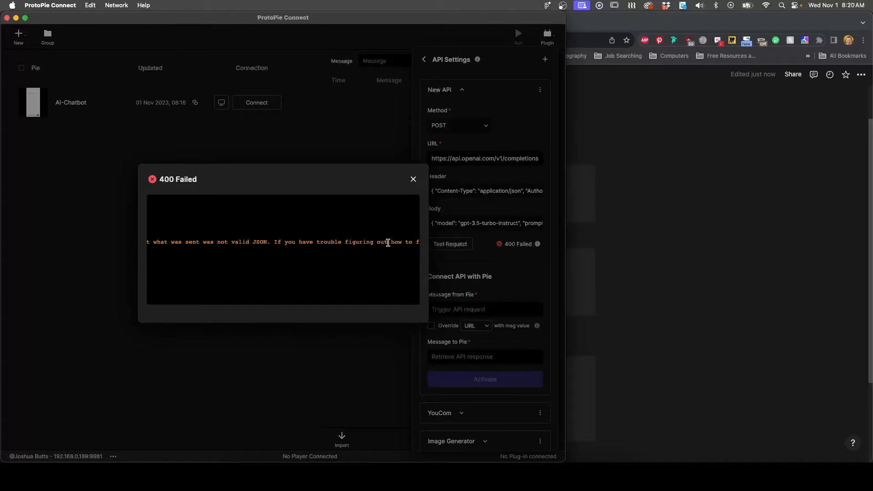
- In the Notion template's Body block, delete the comma after max_tokens 7 and the blank line below it, and copy the whole JSON
left_click(671, 150)
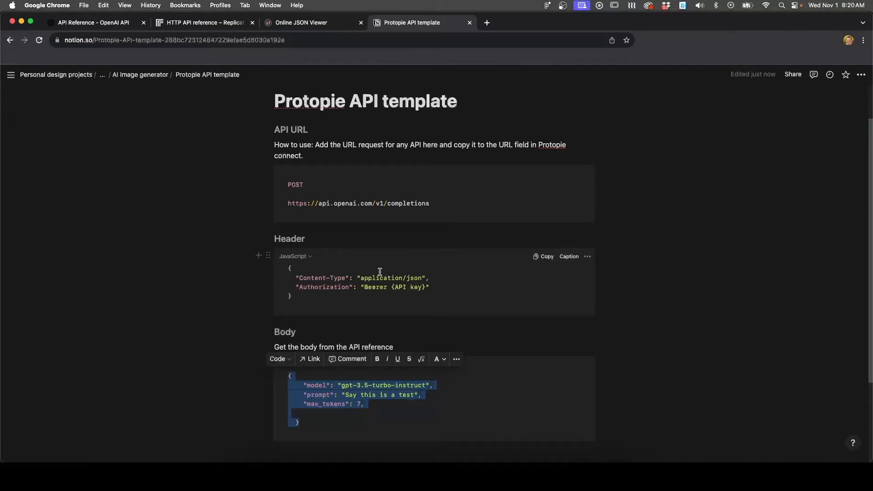
left_click(335, 409)
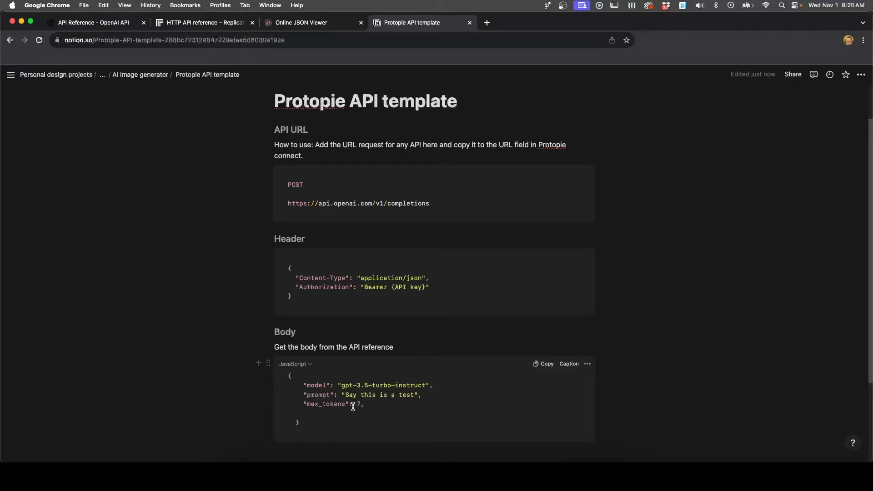
left_click(373, 408)
key("BackSpace")
key("Delete")
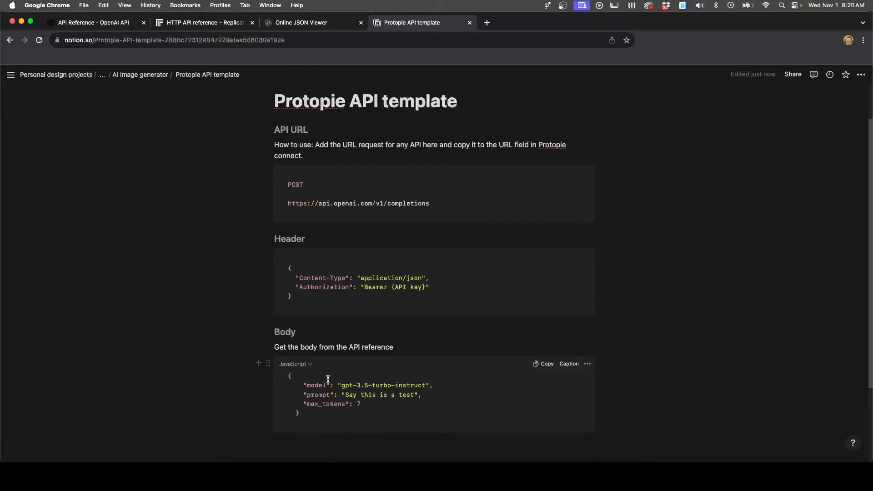
left_click(423, 394)
left_click(365, 405)
key("super+a")
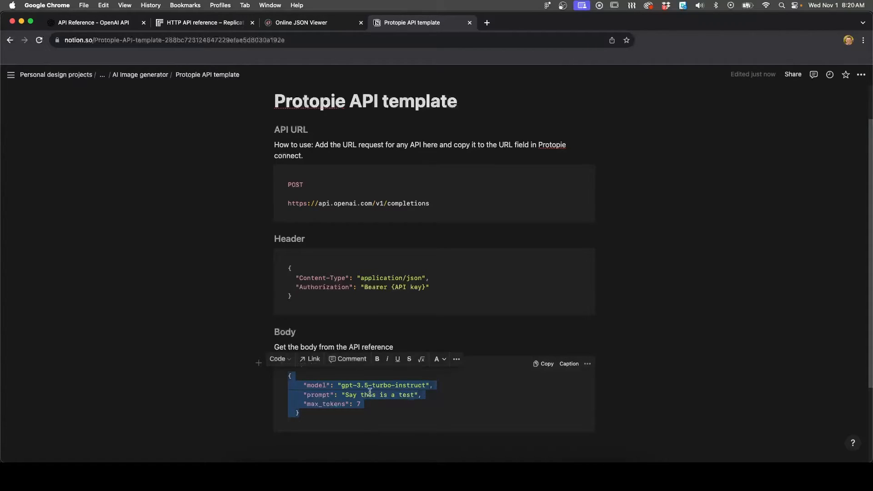
- In ProtoPie Connect, close the error details and replace the New API request's Body with the corrected JSON without the trailing comma
left_click(452, 475)
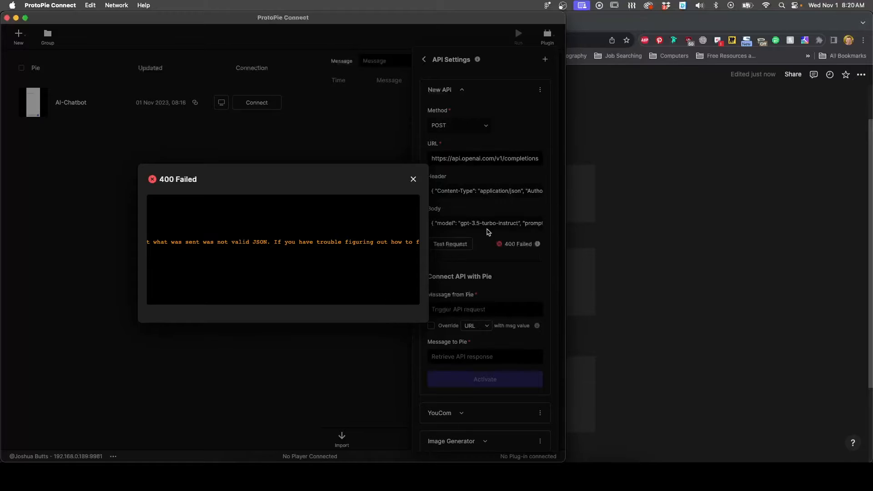
left_click(488, 231)
left_click(478, 222)
left_click(477, 242)
key("super+a")
key("super+v")
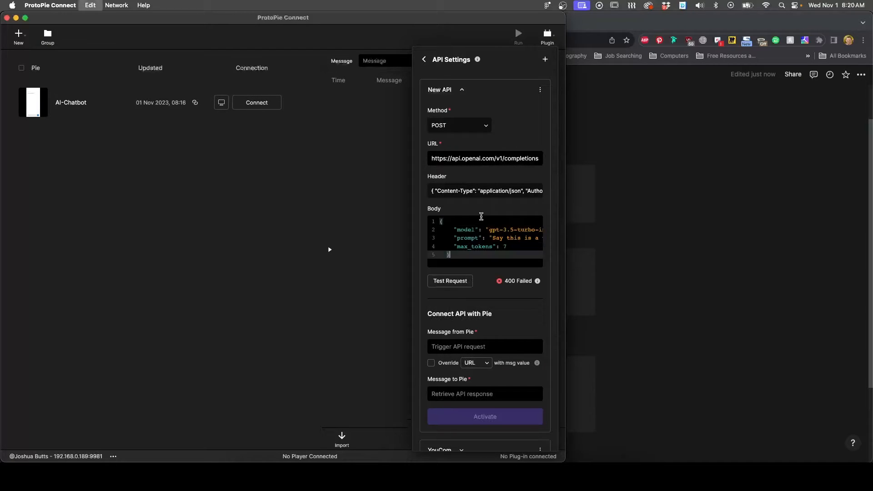
left_click(484, 210)
- Test the New API request again, read the error details and close them
left_click(459, 252)
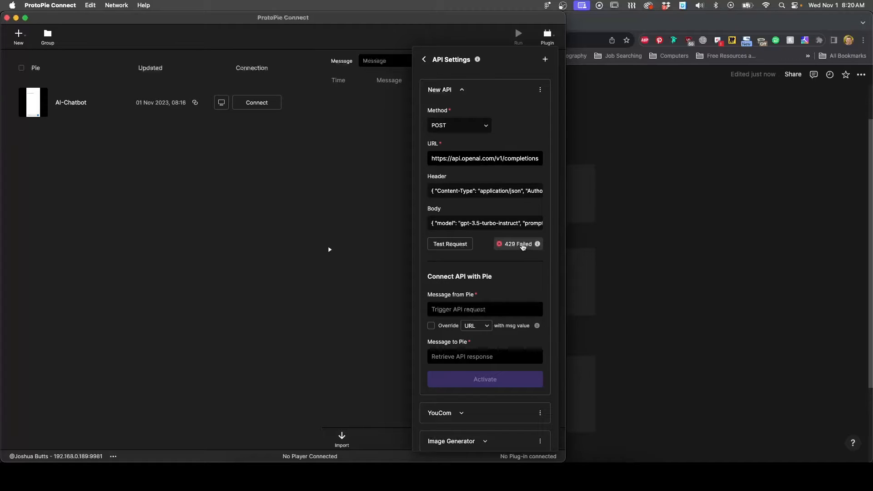
left_click(522, 246)
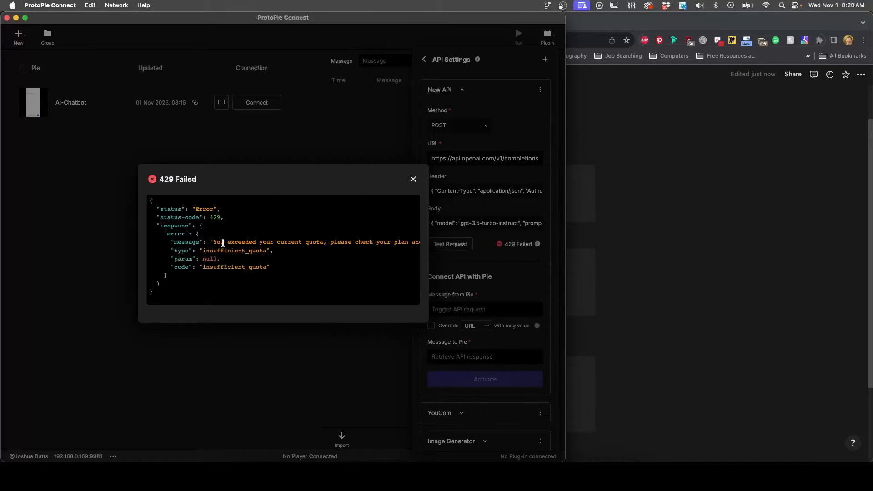
scroll(243, 242, "right", 5)
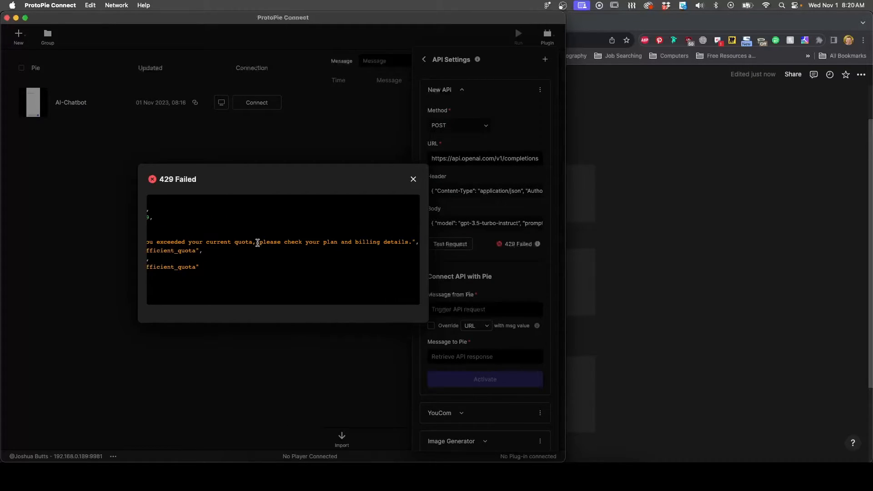
left_click_drag(309, 242, 388, 241)
left_click(369, 241)
left_click(413, 178)
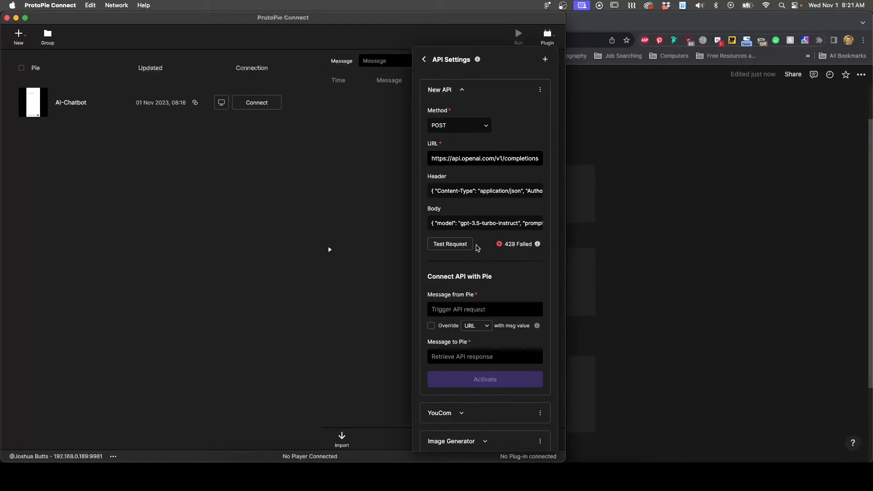
- In the Notion template's Body block, change the prompt to "What should I have for dinner tonight?" and copy the whole JSON
left_click(668, 278)
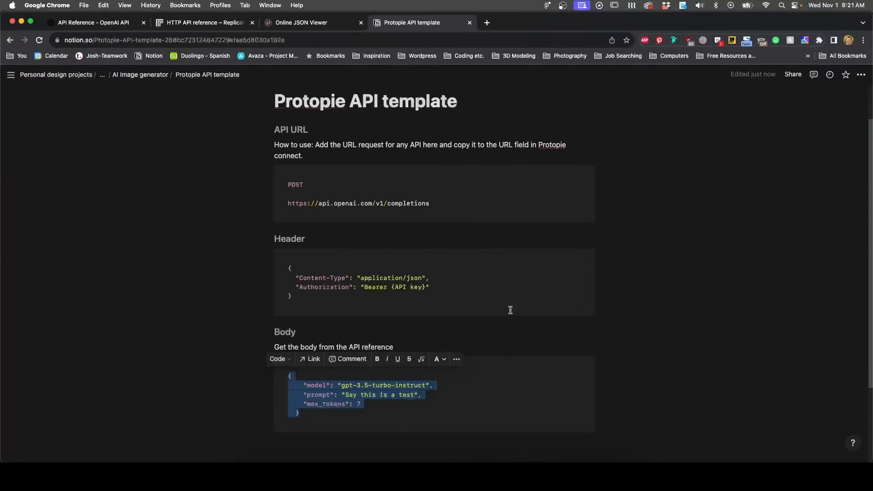
left_click(399, 392)
left_click_drag(344, 394, 413, 395)
left_click_drag(446, 420, 444, 416)
type("What shold ")
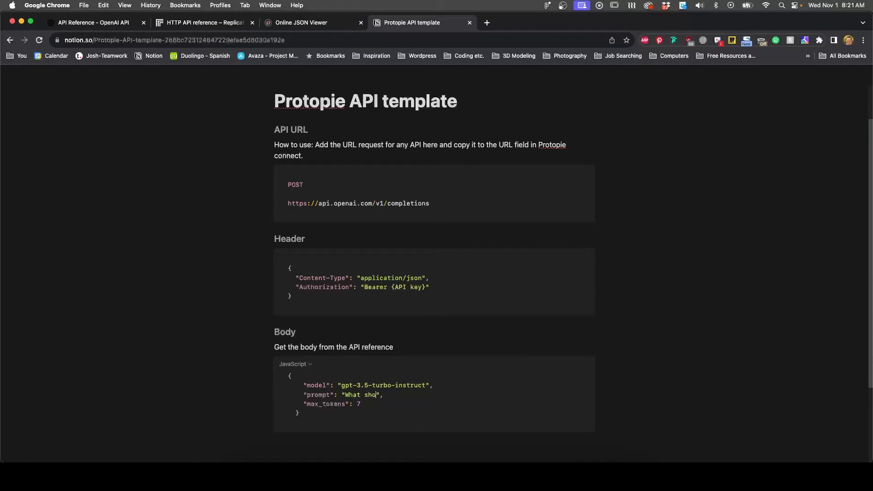
type("uld I have for dinner tonight?")
left_click_drag(321, 415, 289, 380)
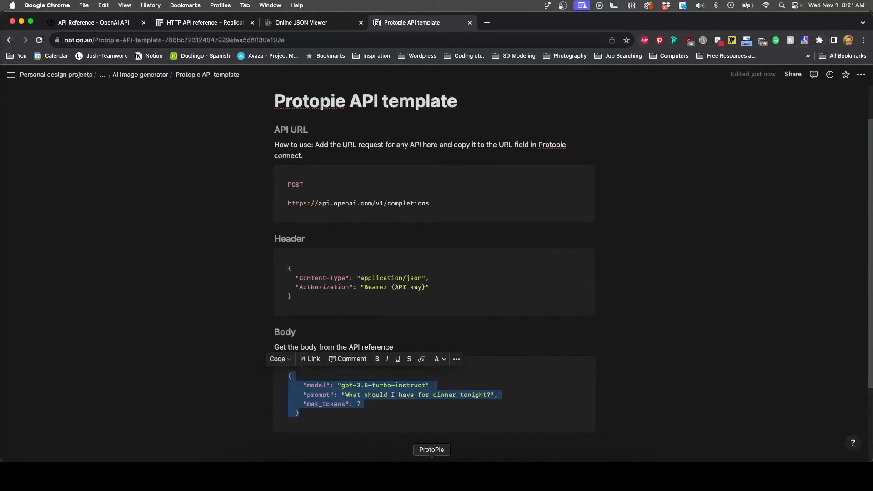
- In ProtoPie Connect, replace the New API request's Body with the JSON containing the prompt "What should I have for dinner tonight?"
left_click(452, 475)
left_click(466, 222)
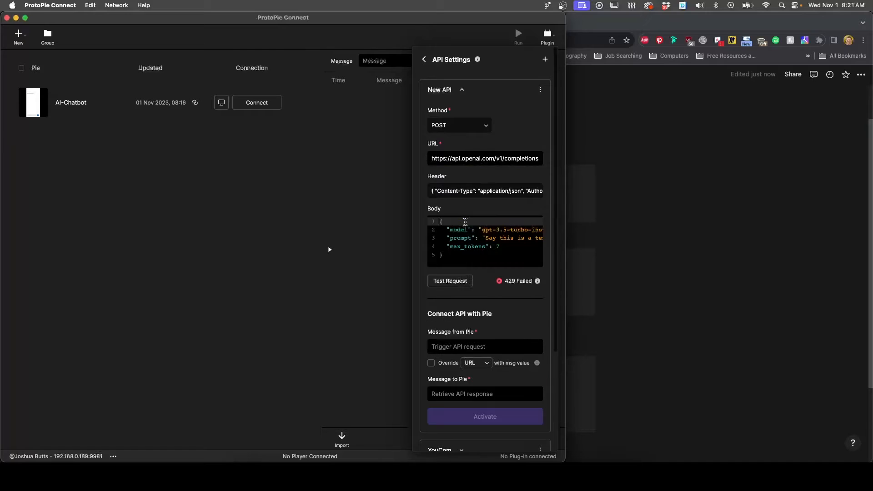
key("super+a")
key("super+v")
left_click(468, 209)
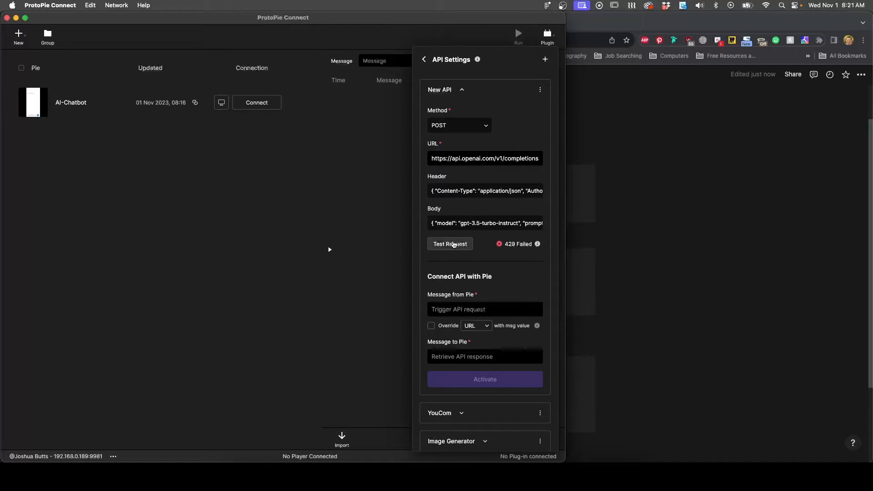
- Test the New API request, examine the text under choices in the returned JSON and close the response
left_click(454, 245)
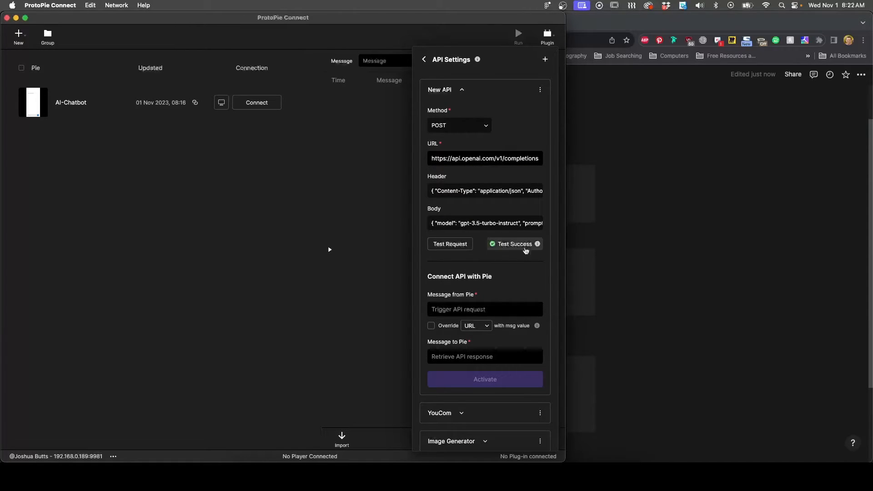
left_click(512, 245)
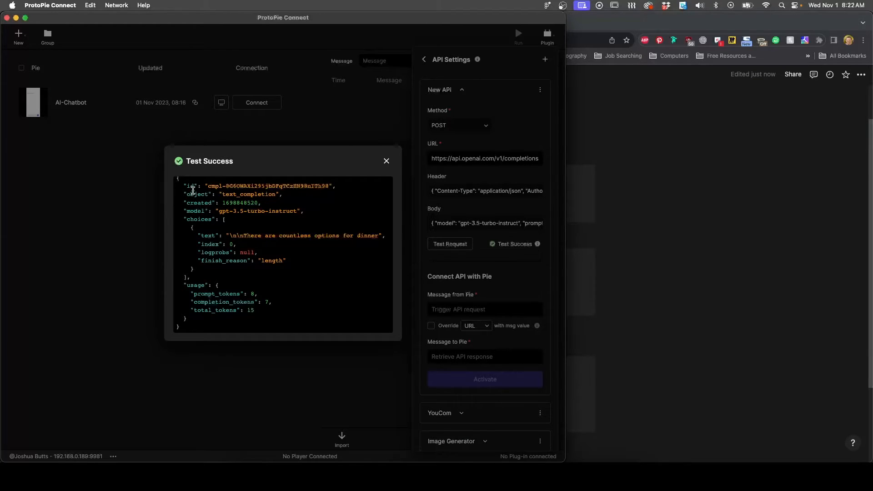
left_click_drag(193, 191, 215, 243)
left_click(216, 242)
left_click_drag(221, 236, 367, 237)
left_click(366, 237)
left_click_drag(279, 237, 365, 237)
left_click(364, 237)
left_click(386, 161)
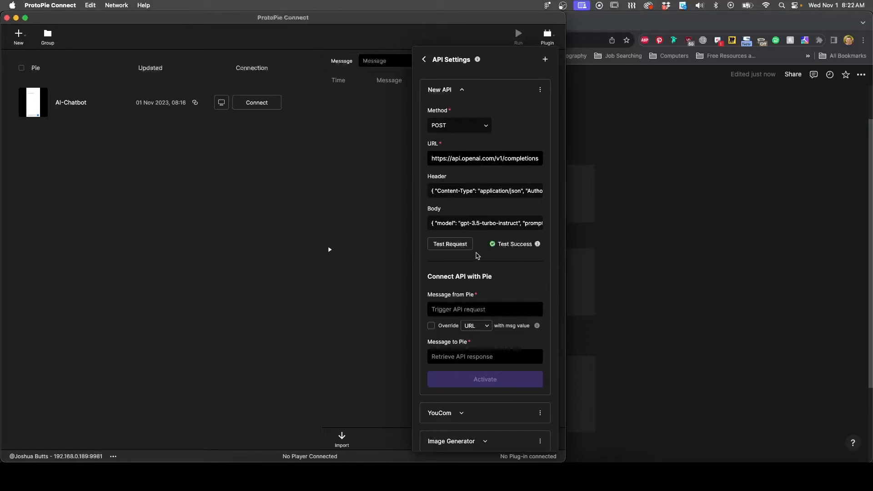
- Switch to ProtoPie and check the message name of the send response under the SendMessage trigger
left_click(482, 222)
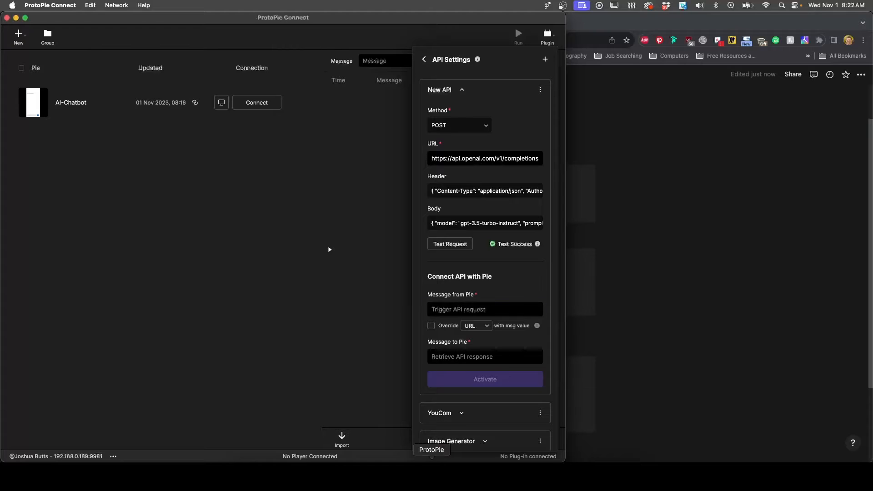
left_click(431, 475)
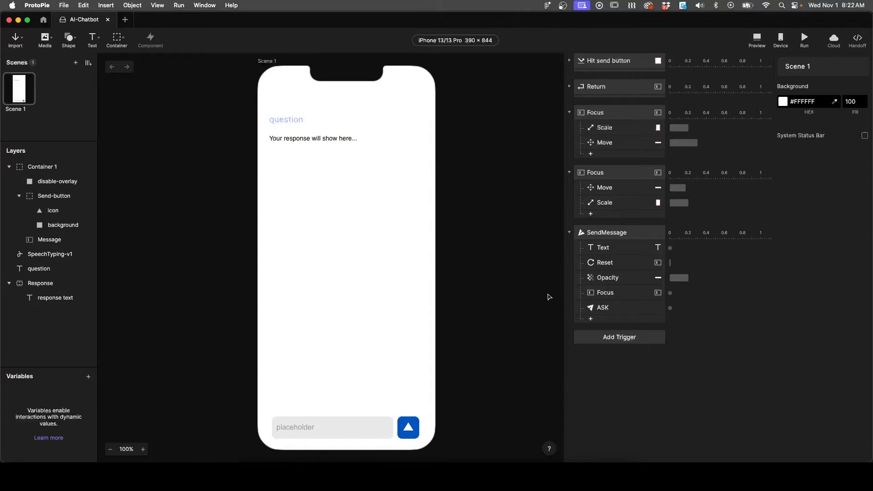
left_click(609, 308)
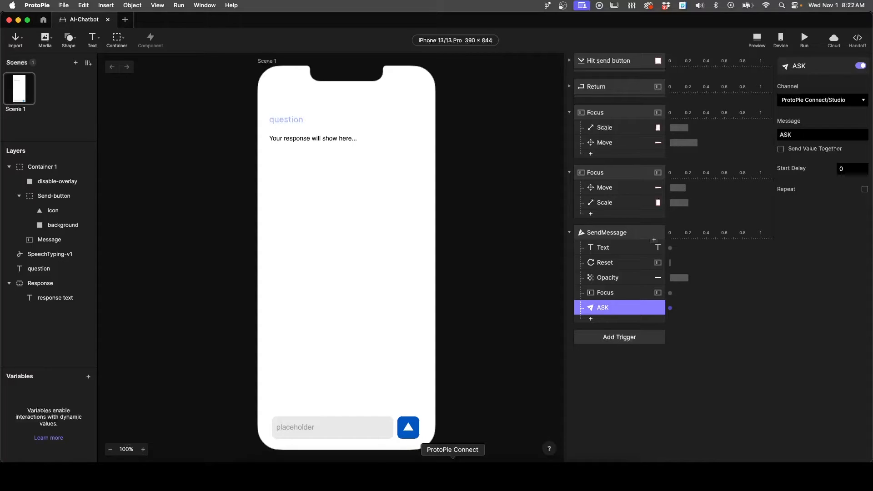
- In ProtoPie Connect, set the New API's Message from Pie to ASK and its Message to Pie to RESPOND
left_click(452, 475)
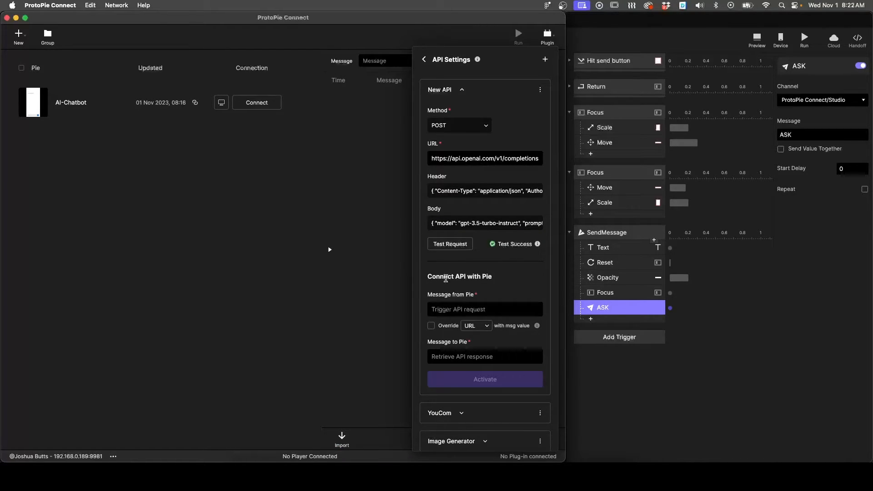
left_click(475, 304)
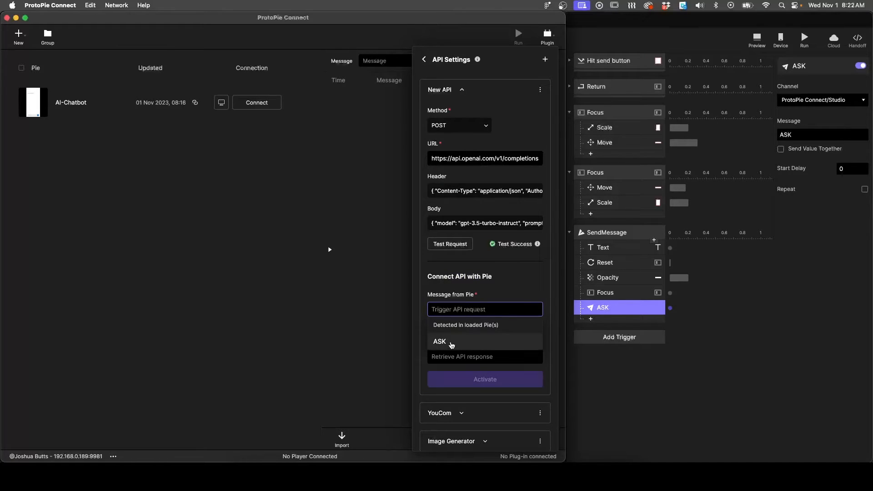
left_click(449, 344)
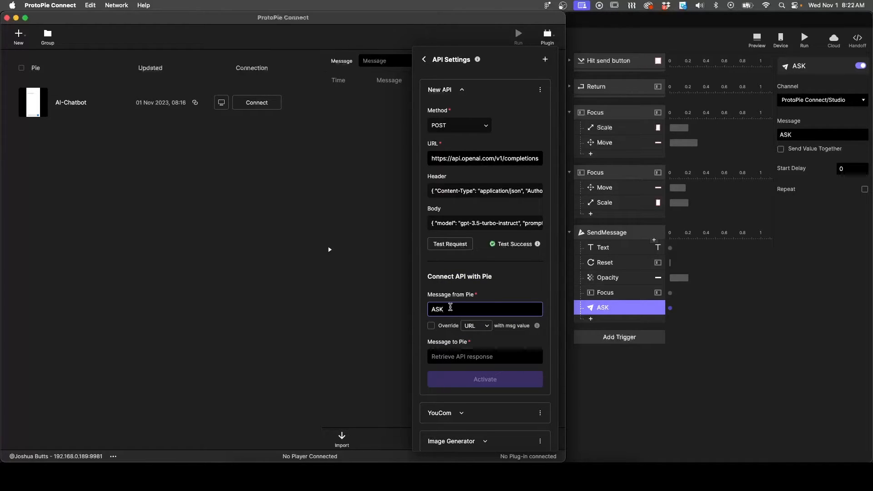
left_click(456, 333)
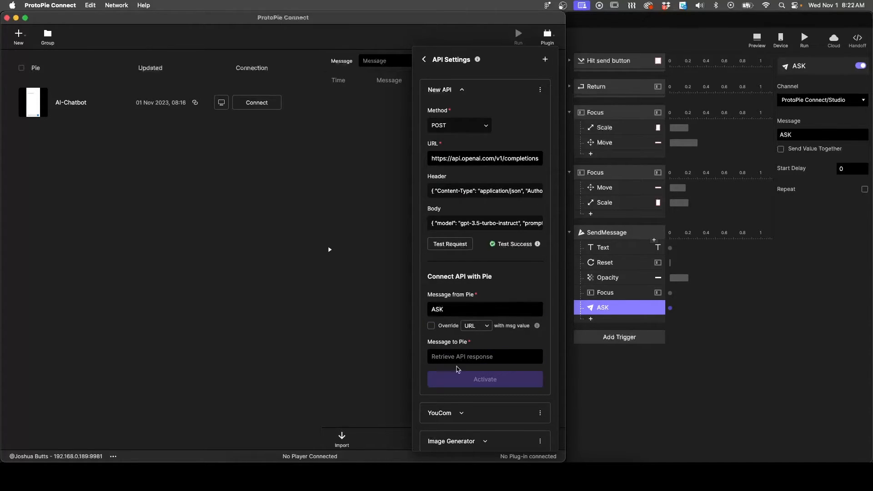
left_click(462, 356)
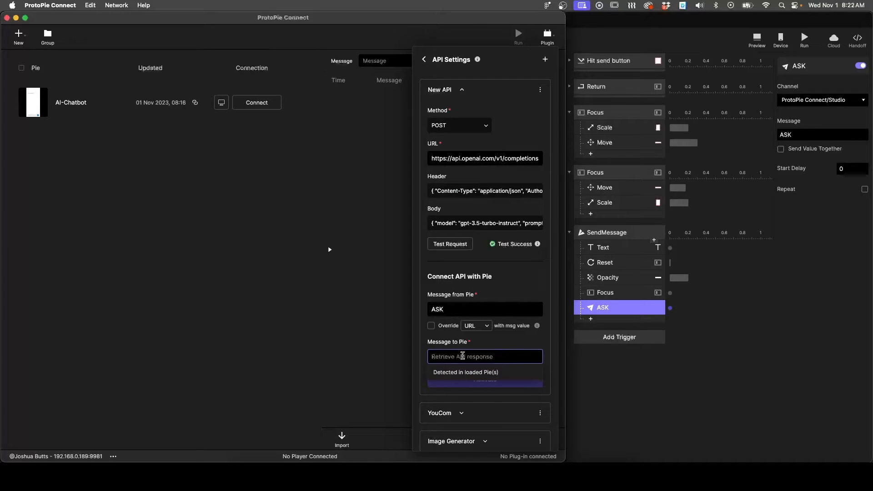
type("RESPOND")
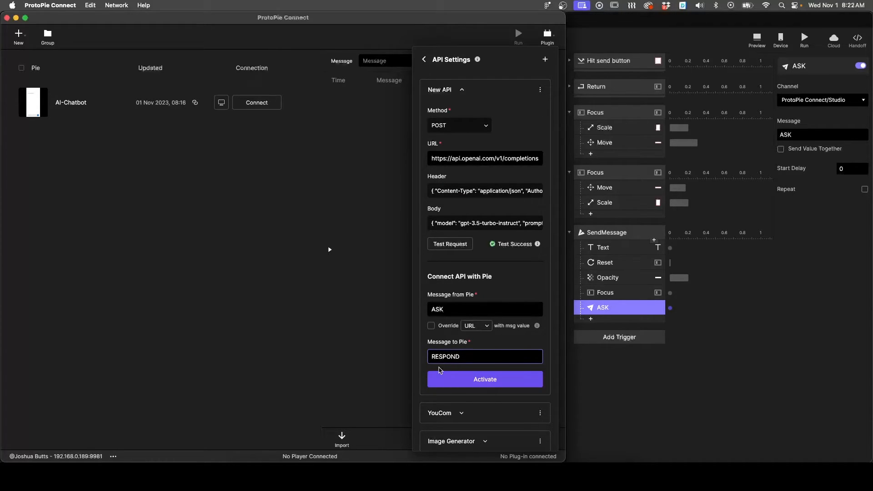
left_click(517, 339)
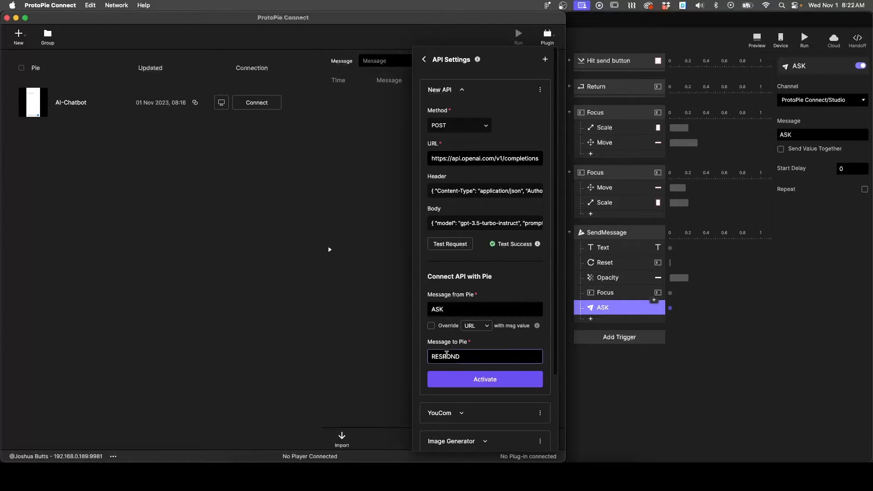
- Switch to ProtoPie and add a Receive trigger on the ProtoPie Connect/Studio channel with the message RESPOND
left_click(638, 369)
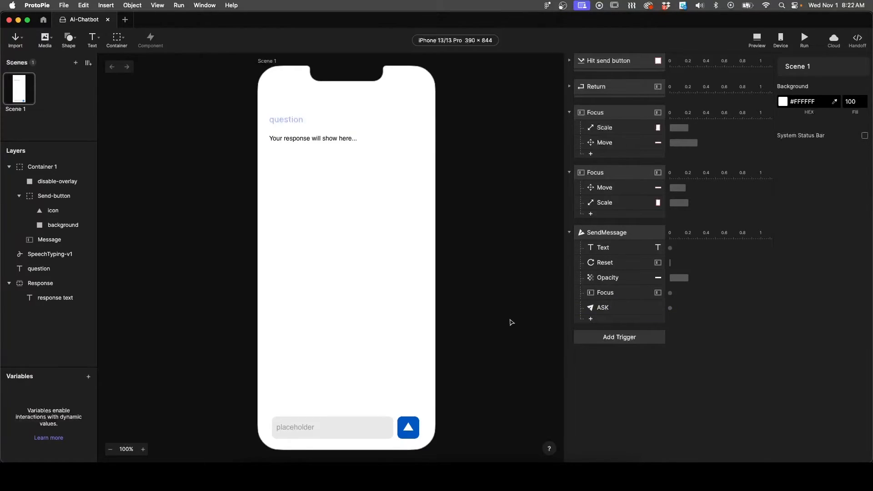
left_click(619, 337)
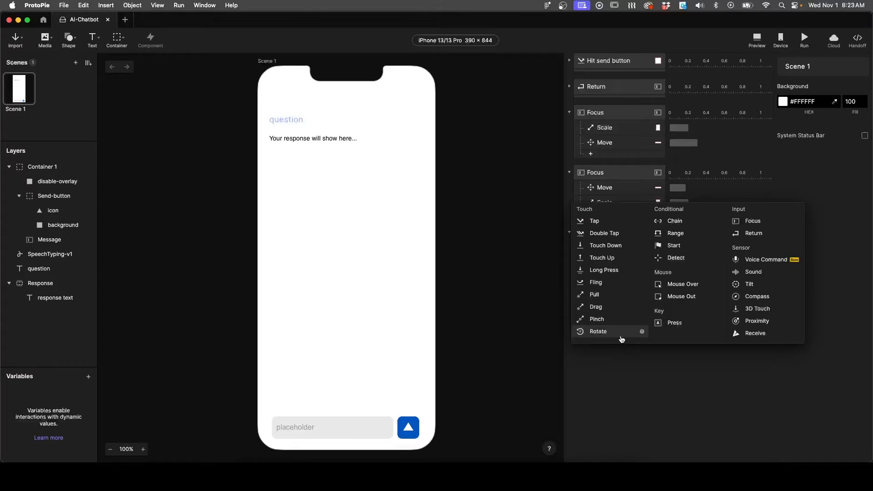
left_click(747, 334)
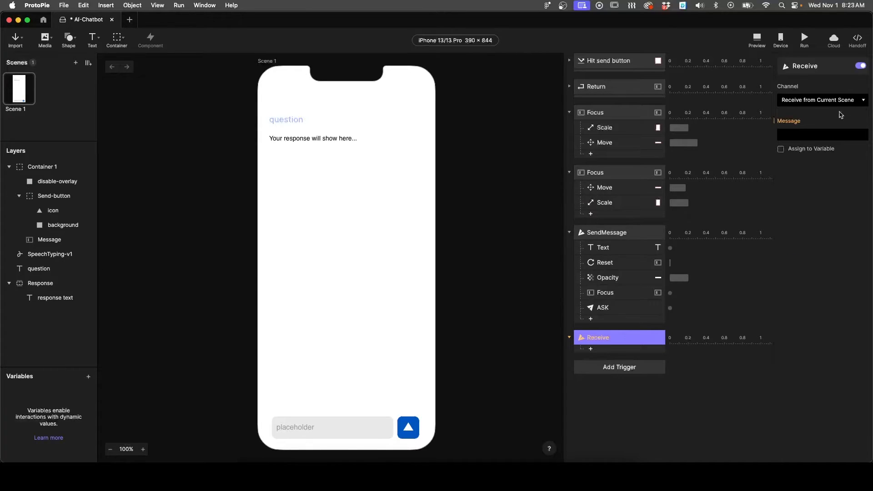
left_click(819, 106)
left_click(809, 119)
left_click(806, 132)
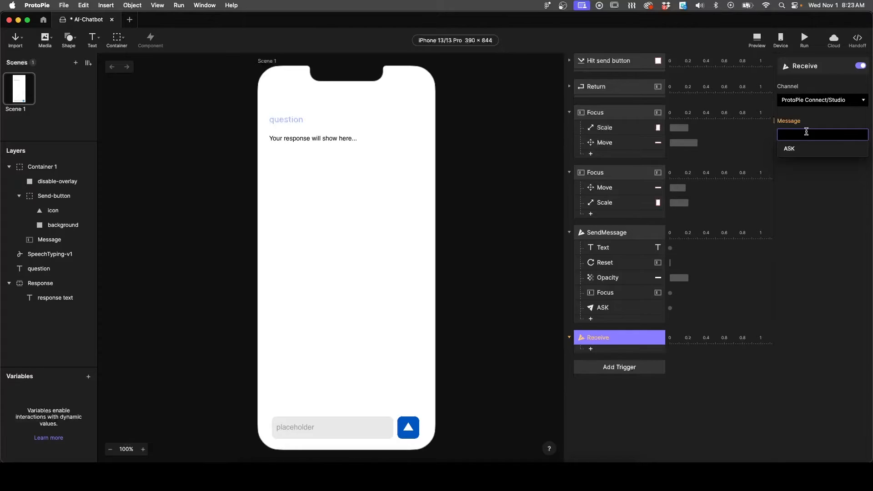
type("RESPOND")
key("Return")
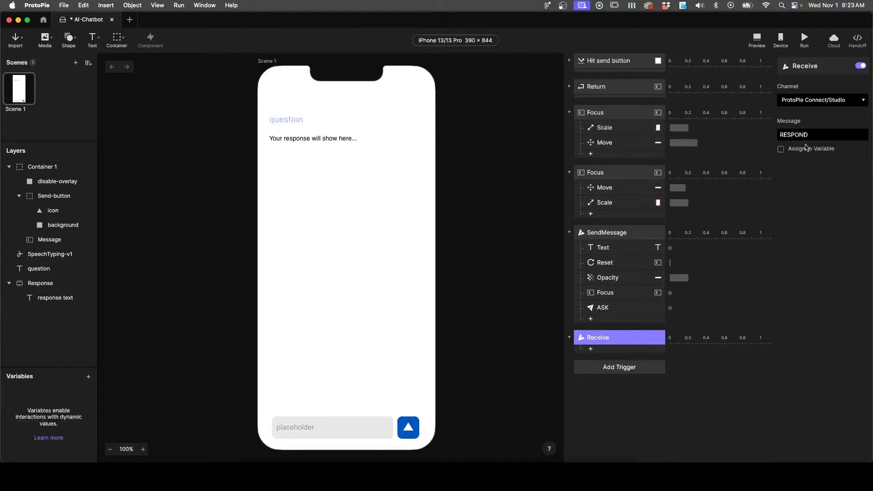
- Rename the new Receive trigger as GET RESPONSE
double_click(602, 338)
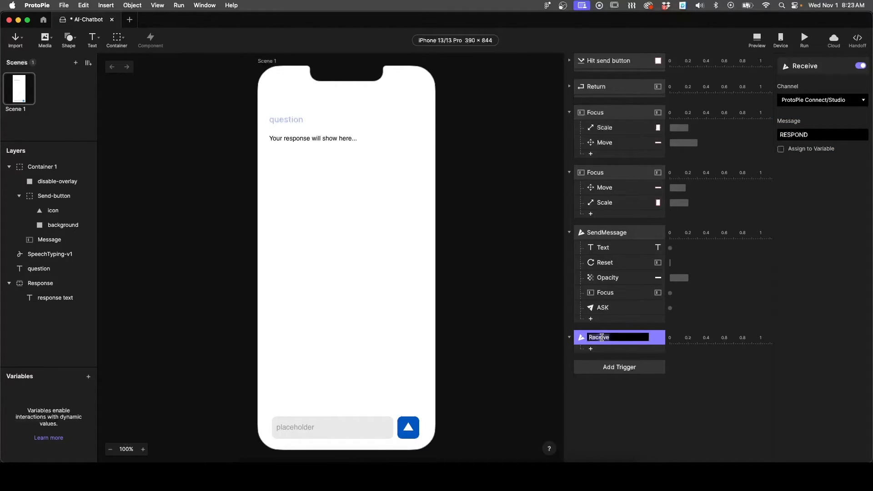
type("GET RESPONSE")
key("Return")
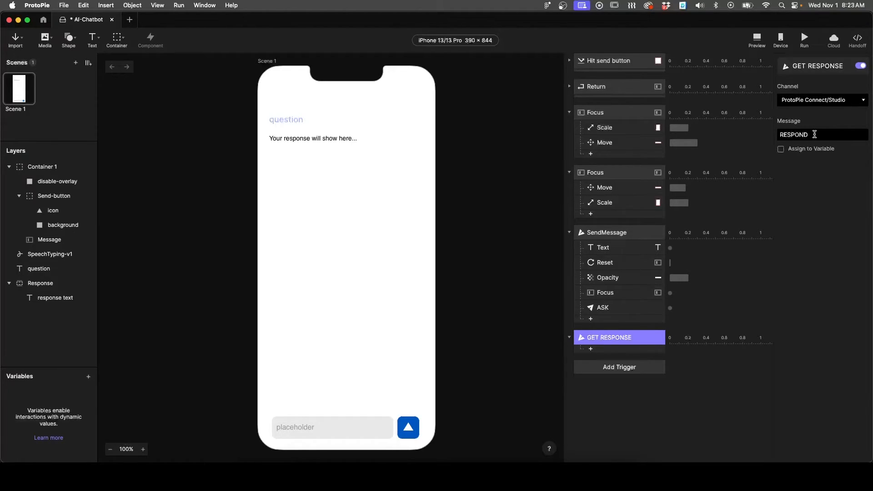
- Turn on Assign to Variable for the GET RESPONSE trigger and create a variable for all scenes named GPT_RESPONSE
left_click(788, 149)
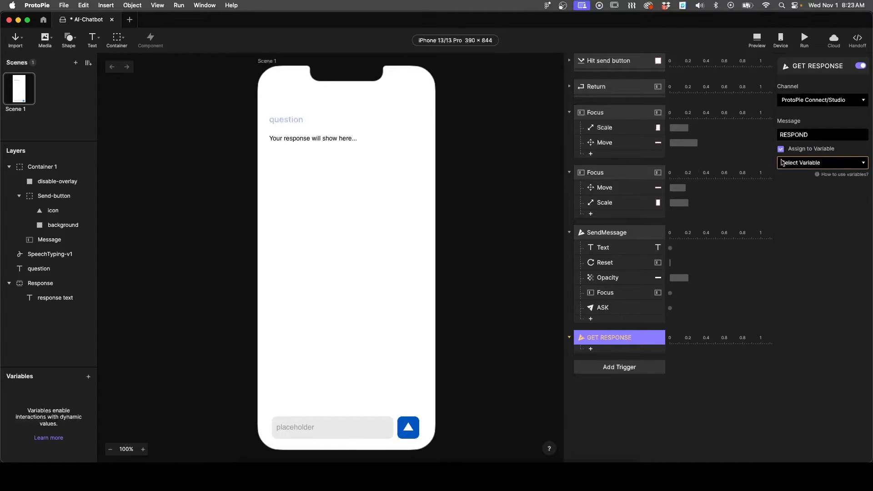
left_click(90, 379)
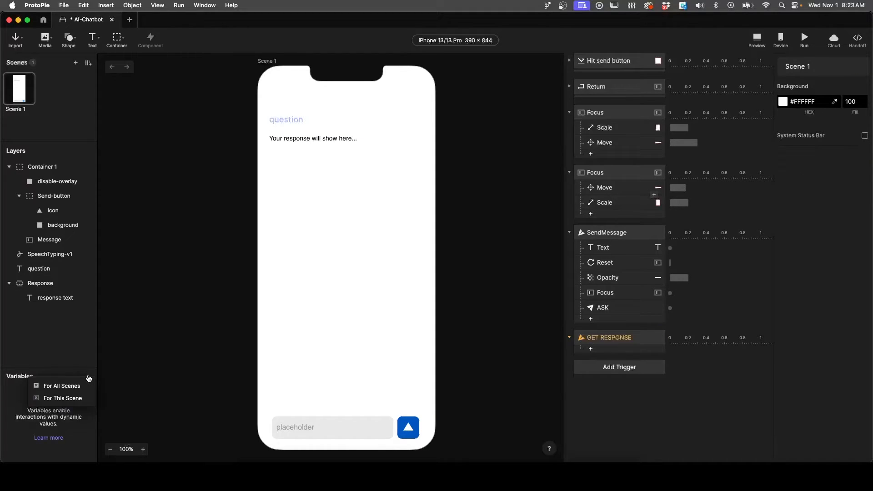
left_click(63, 387)
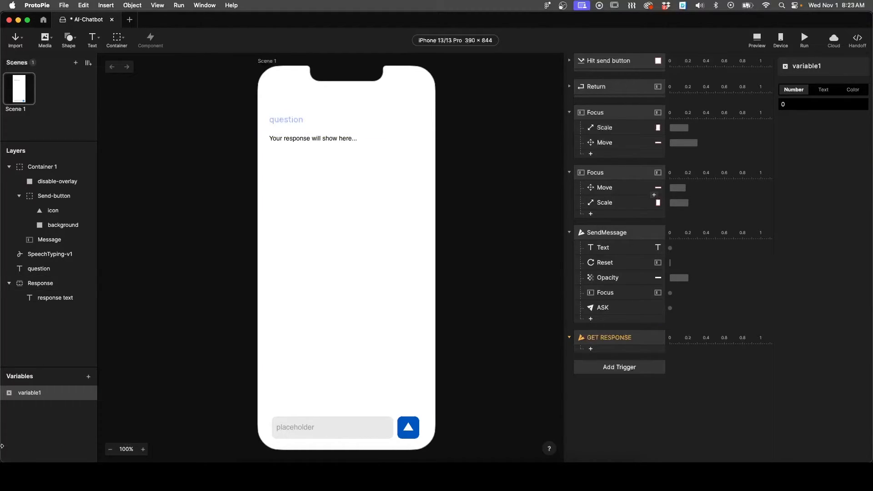
double_click(31, 392)
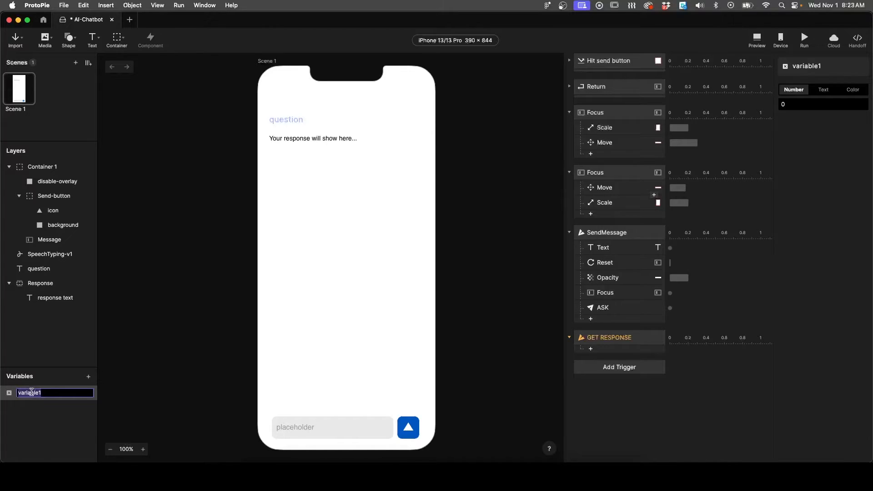
type("GPT_RESPONSE")
key("Return")
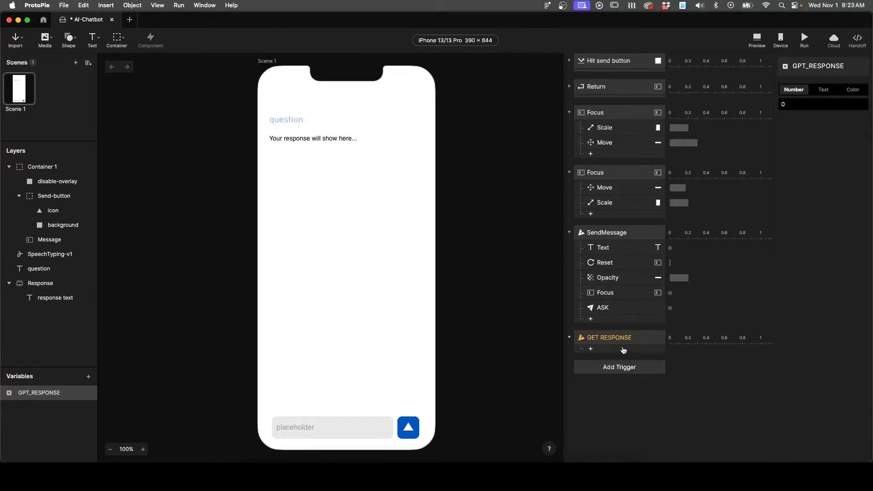
- Assign the value received by the GET RESPONSE trigger to the GPT_RESPONSE variable
left_click(606, 339)
left_click(795, 169)
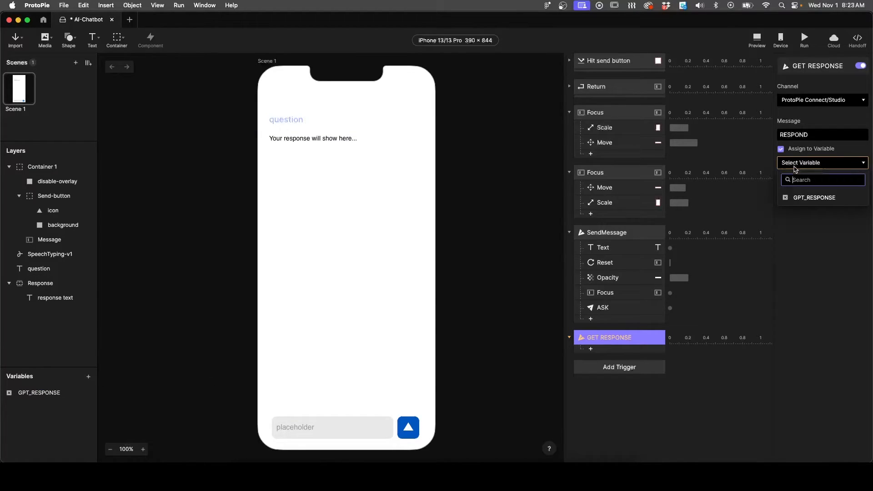
left_click(808, 197)
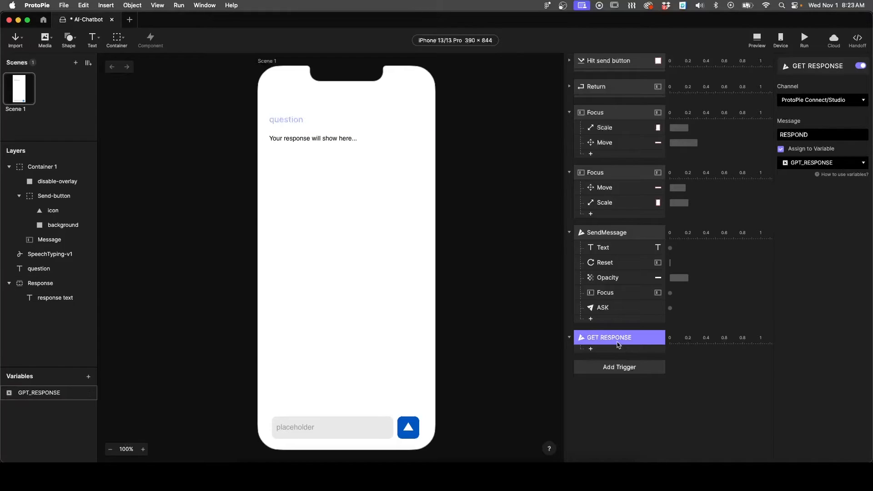
- Add a Text response under GET RESPONSE that fills the response text layer with the formula GPT_RESPONSE
left_click(591, 349)
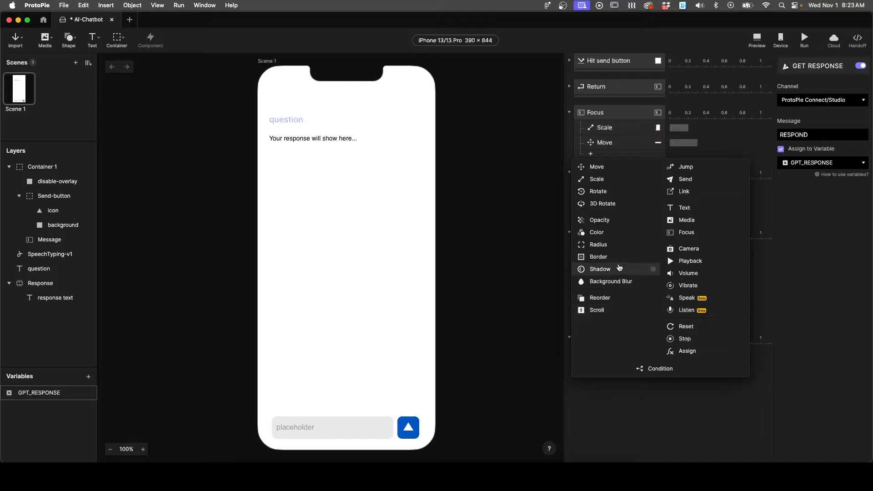
left_click(685, 208)
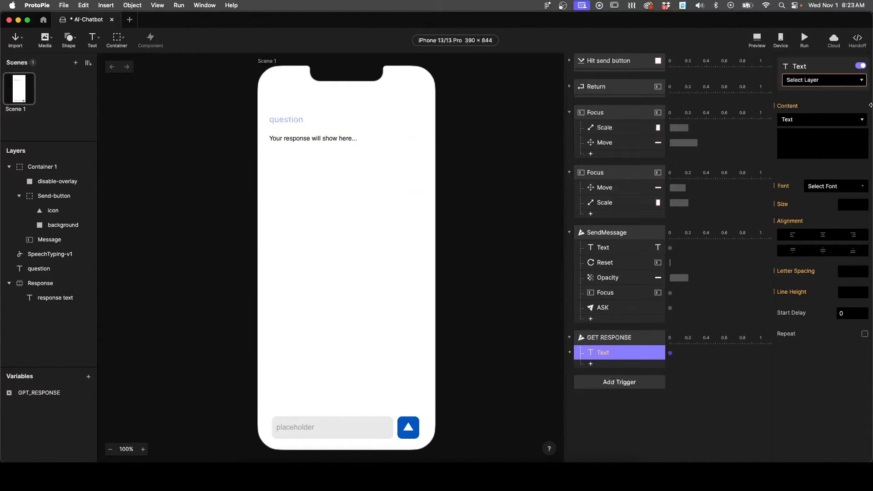
left_click(852, 120)
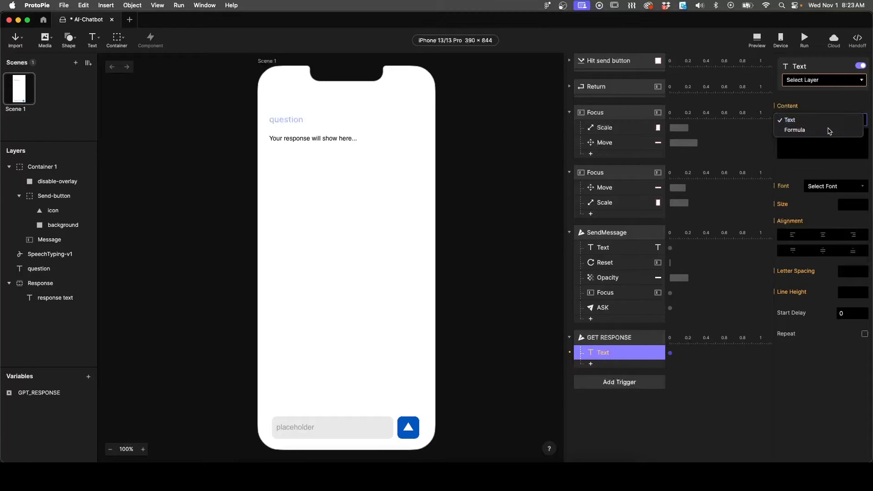
left_click(840, 130)
left_click(858, 134)
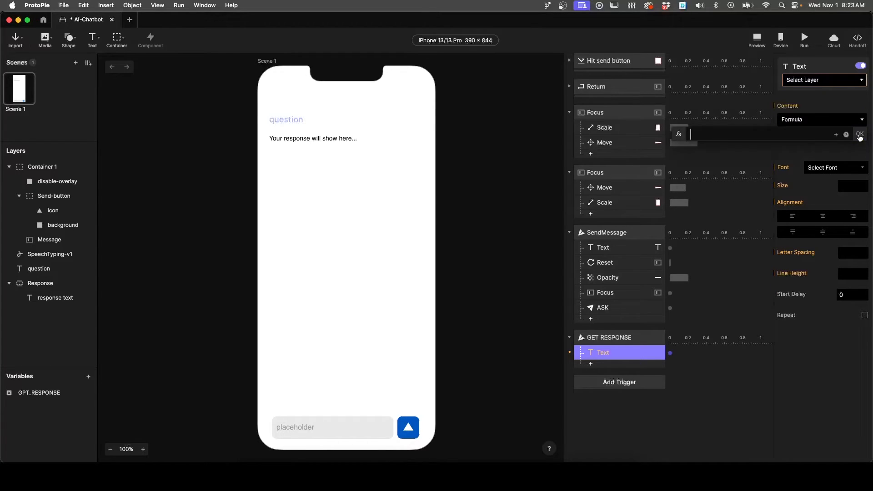
left_click(836, 135)
left_click(723, 169)
left_click(859, 133)
left_click(816, 80)
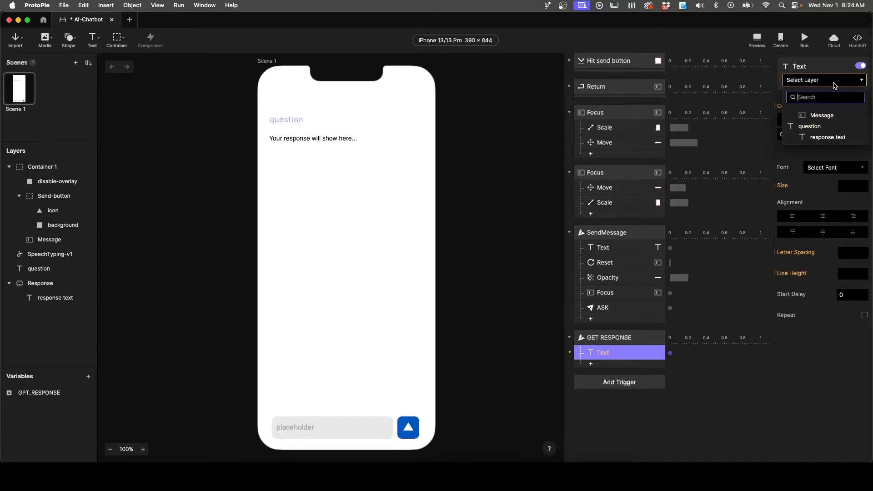
left_click(822, 135)
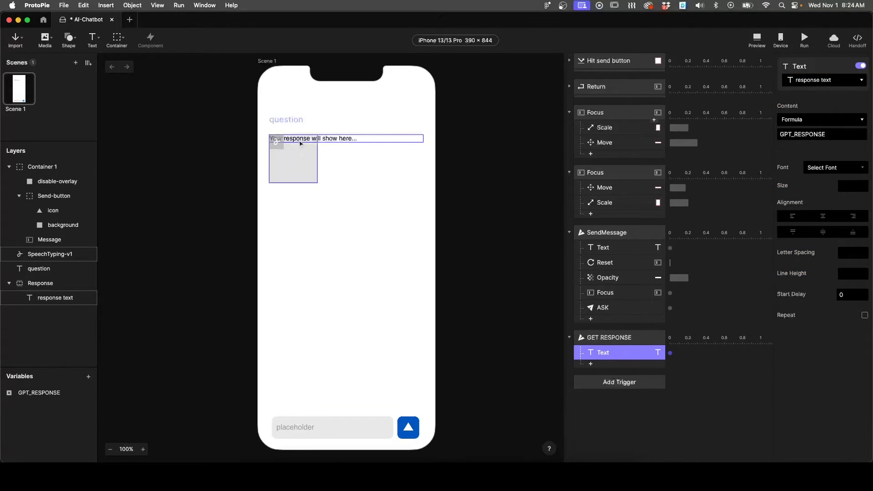
left_click(500, 339)
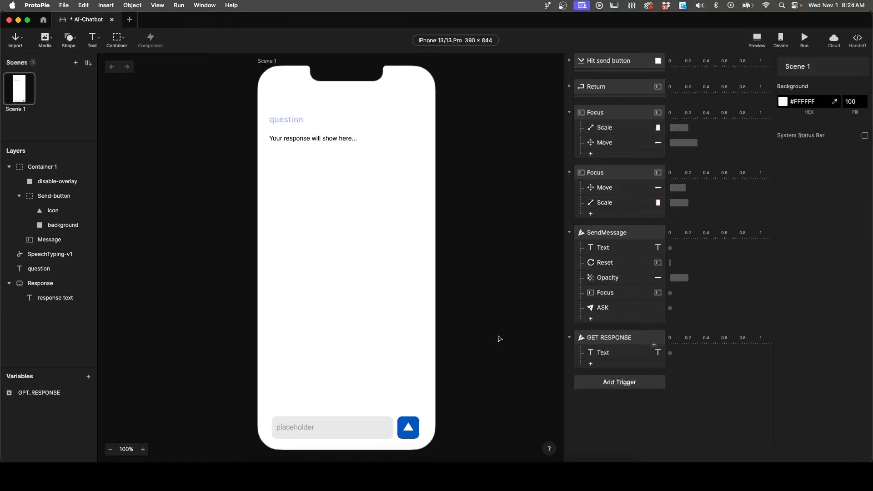
- Save the prototype in ProtoPie and open the updated AI-Chatbot pie in the browser from ProtoPie Connect
left_click(452, 473)
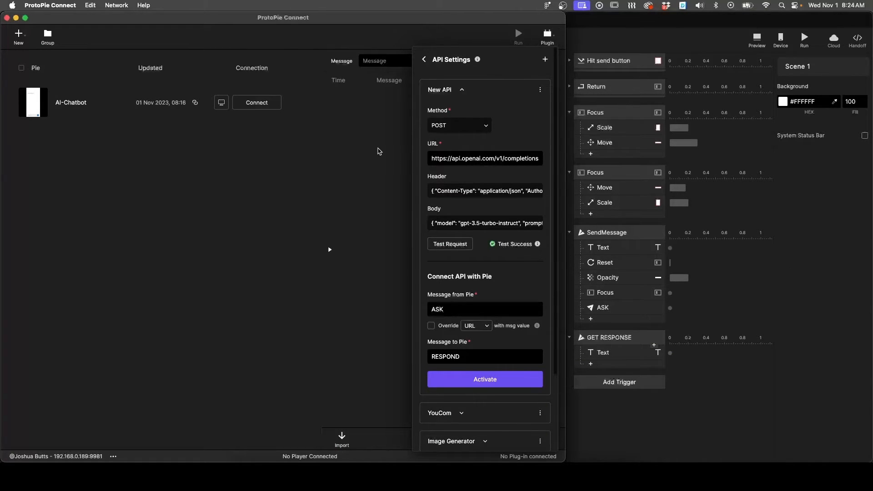
left_click(627, 414)
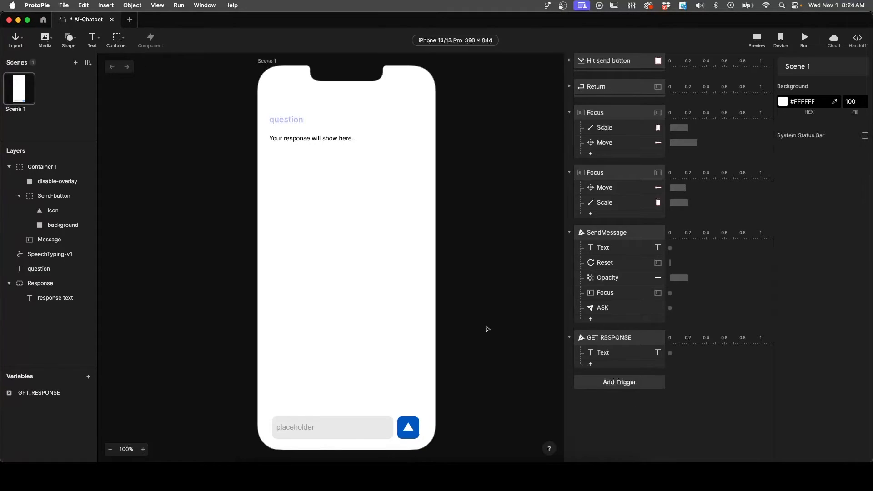
left_click(453, 473)
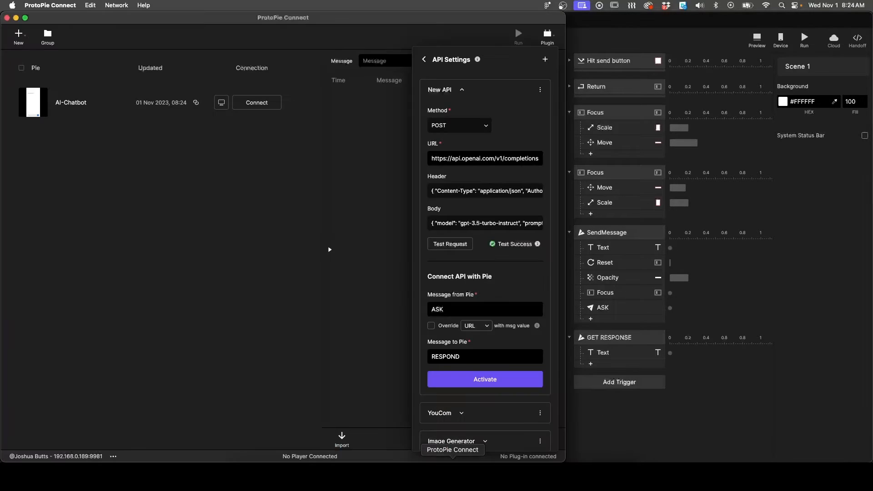
left_click(146, 109)
left_click(222, 104)
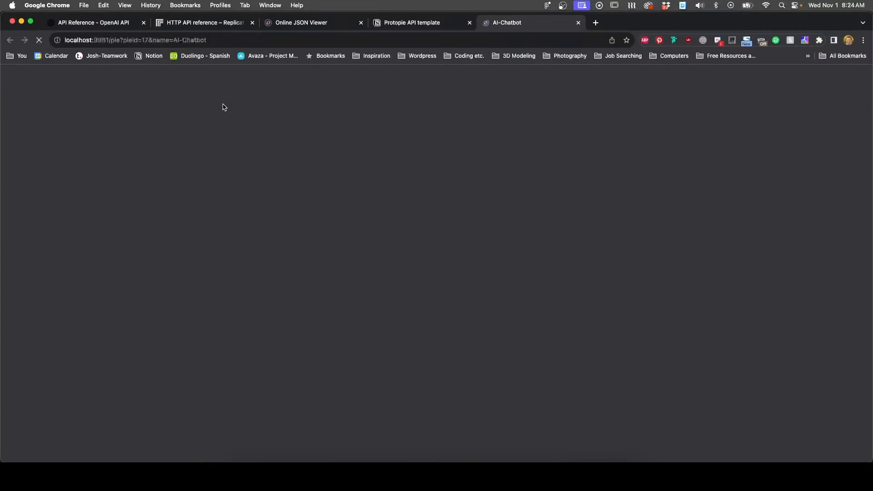
- Test the chatbot by sending the message "what is a good type of car"
left_click(402, 442)
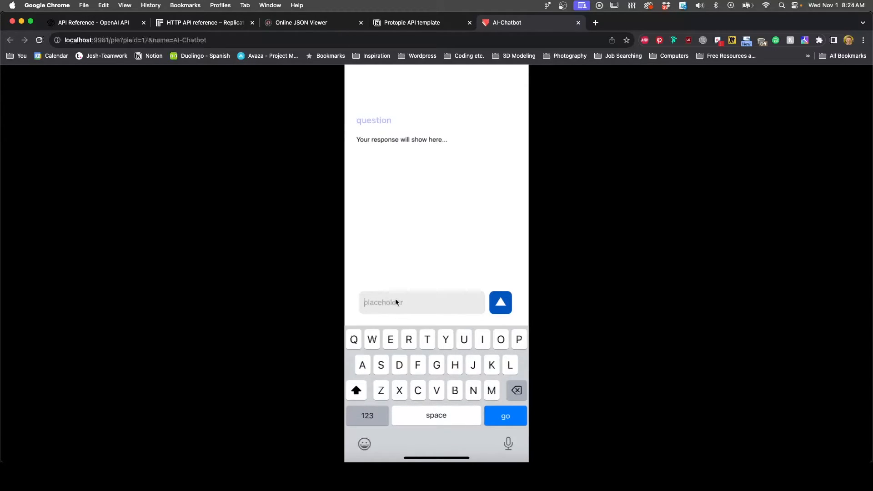
type("what is a good type of car")
key("Return")
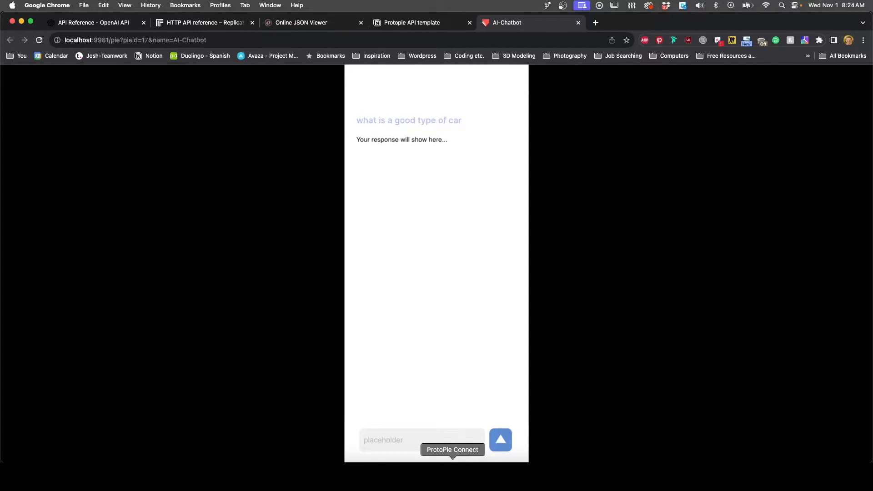
- Switch to ProtoPie Connect, open the API plugin settings and activate the New API
left_click(452, 473)
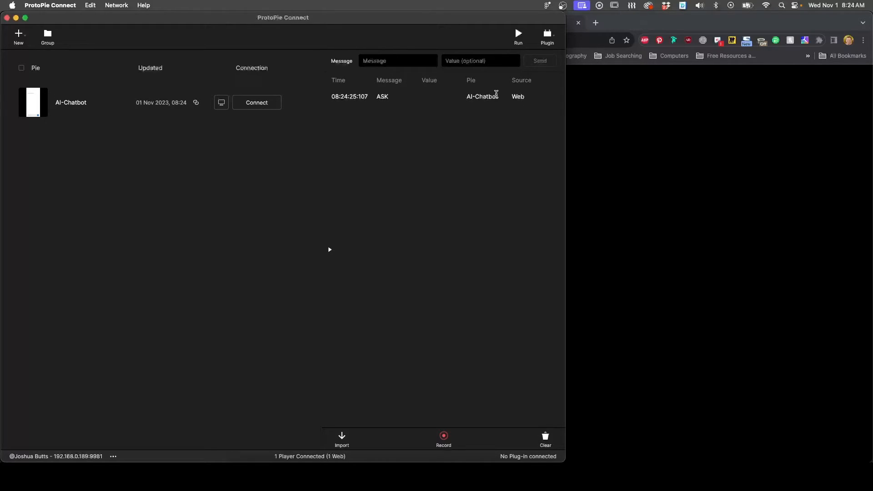
left_click(547, 36)
left_click(478, 96)
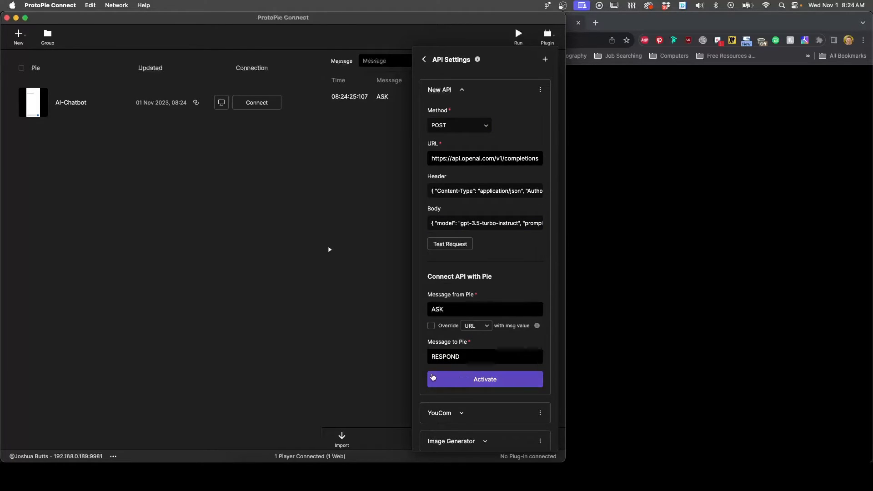
left_click(483, 381)
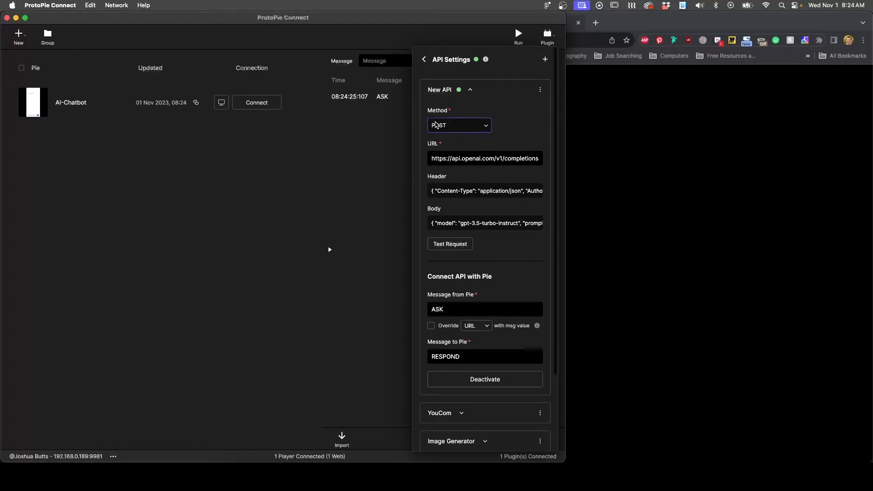
- Close the API settings, run the AI-Chatbot pie again and send it the message "what is a good type of car"
left_click(528, 52)
left_click(519, 36)
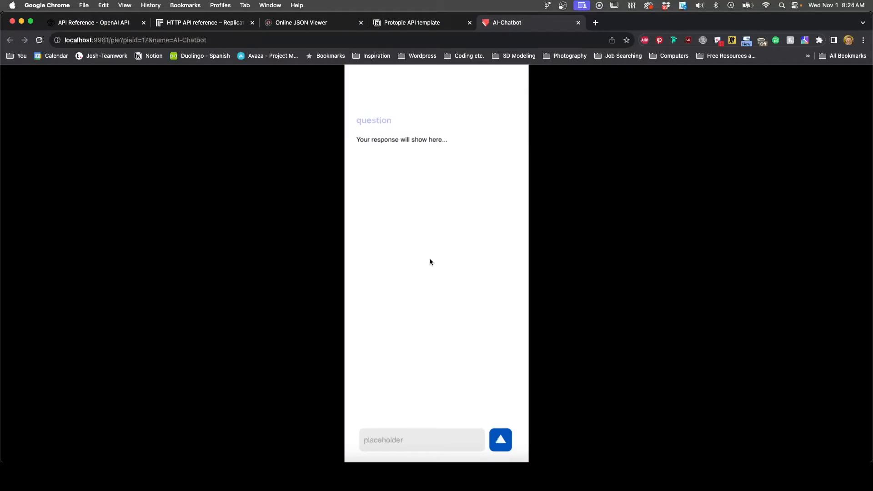
left_click(388, 438)
type("wha")
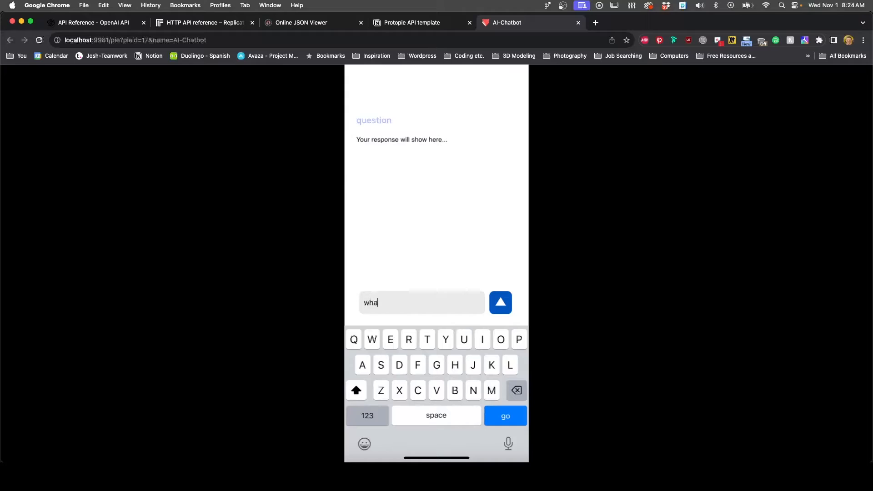
type("t is a good type of car")
key("Return")
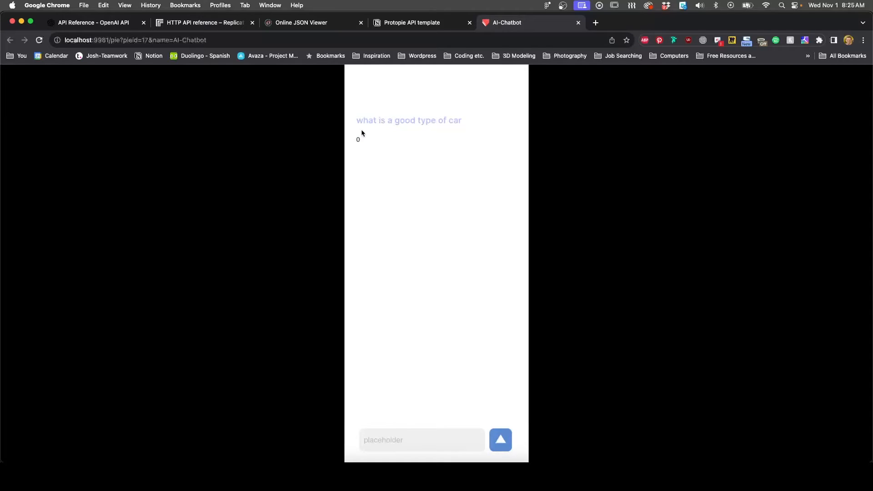
- Examine the RESPOND message's value in the ProtoPie Connect log and return to the chatbot in Chrome
left_click(453, 472)
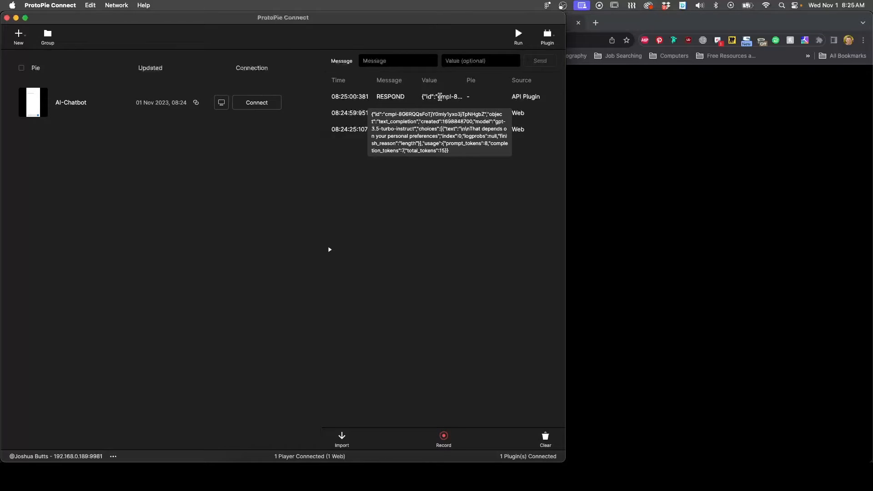
key("super+Tab")
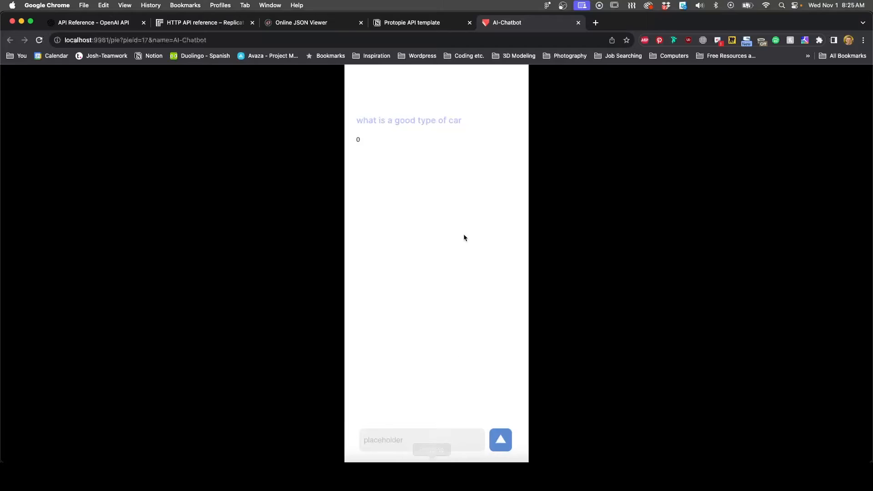
- Switch to ProtoPie, review the GET RESPONSE trigger and ASK response, and change the GPT_RESPONSE variable's type to Text
left_click(431, 473)
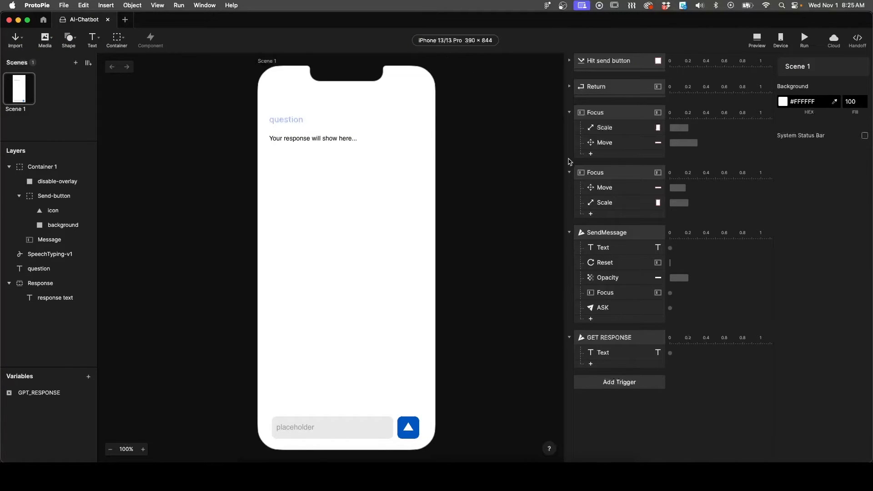
left_click(610, 339)
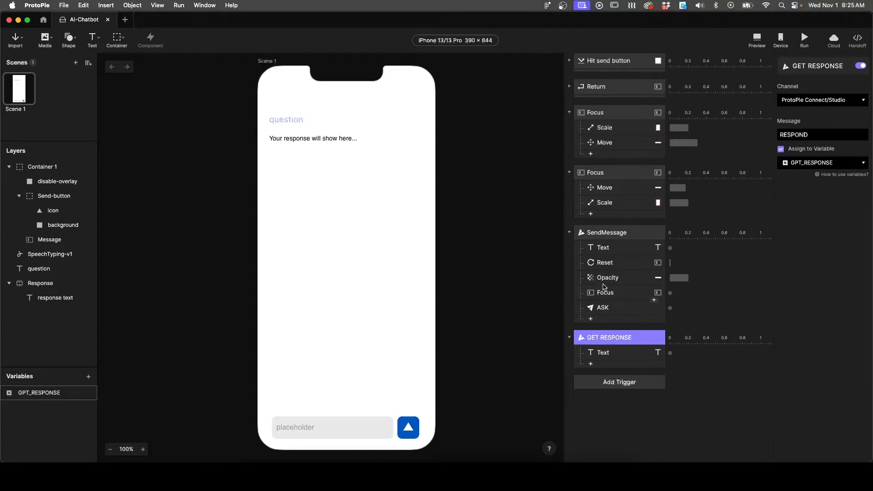
left_click(610, 235)
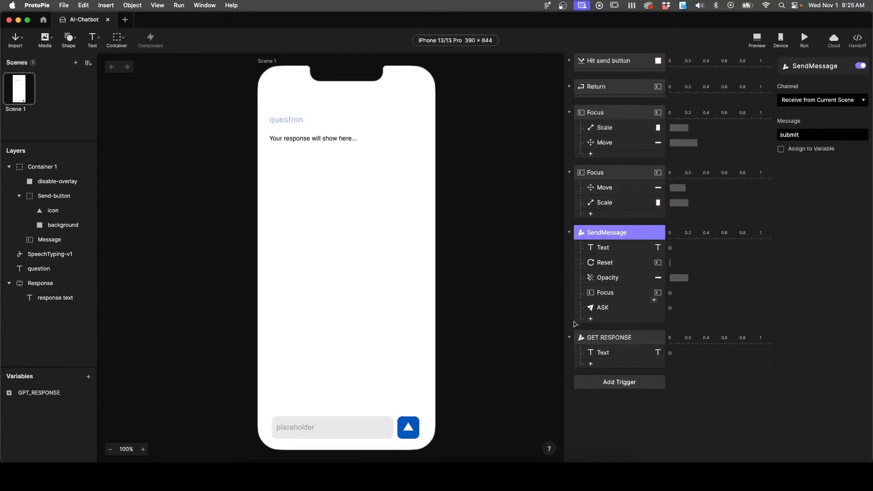
left_click(609, 310)
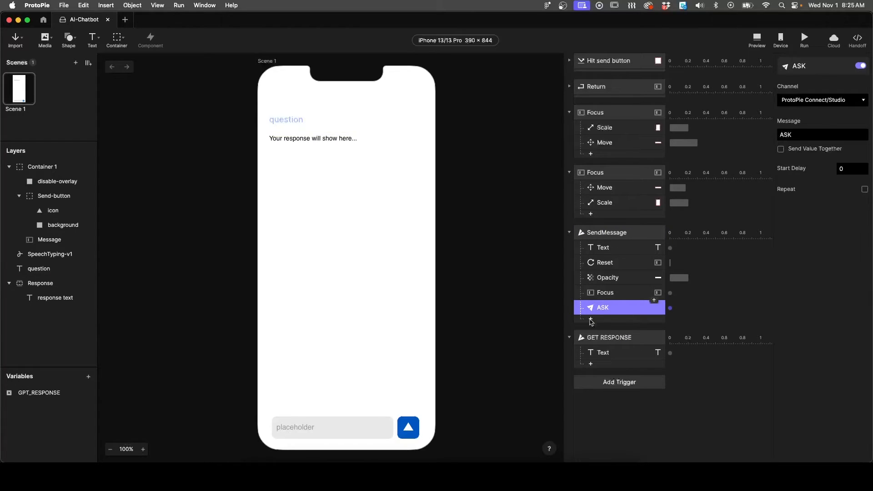
left_click(606, 341)
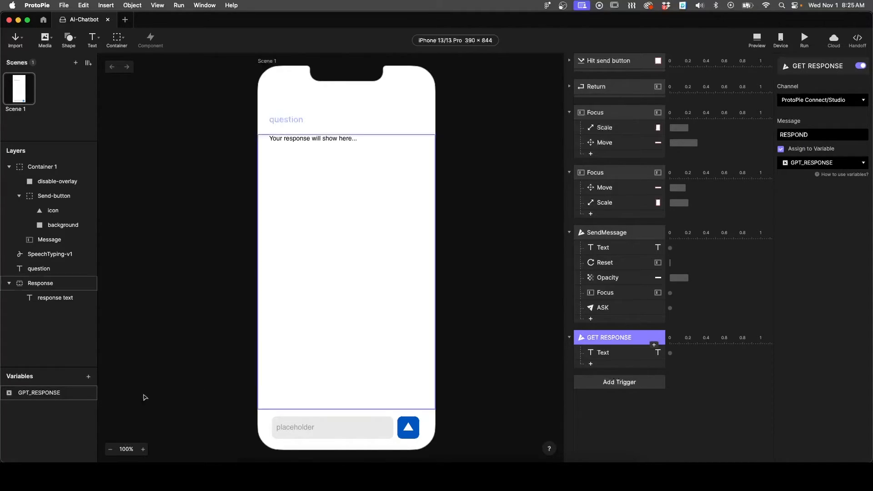
left_click(39, 394)
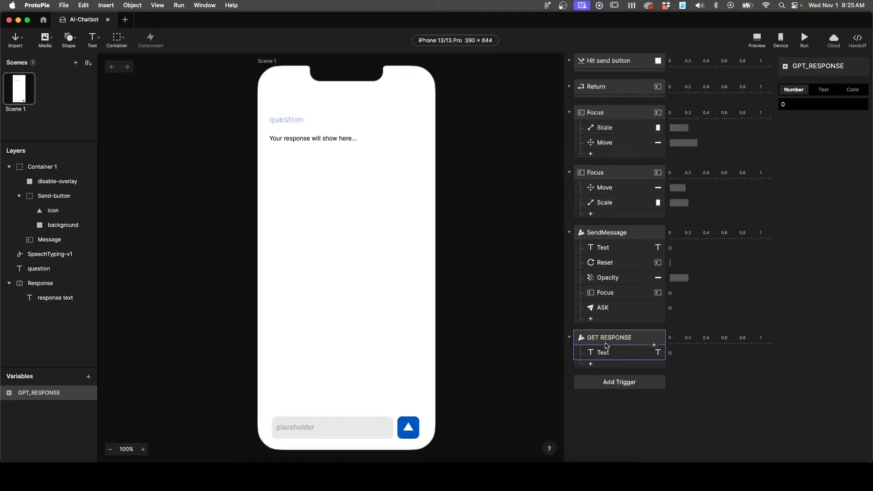
left_click(823, 91)
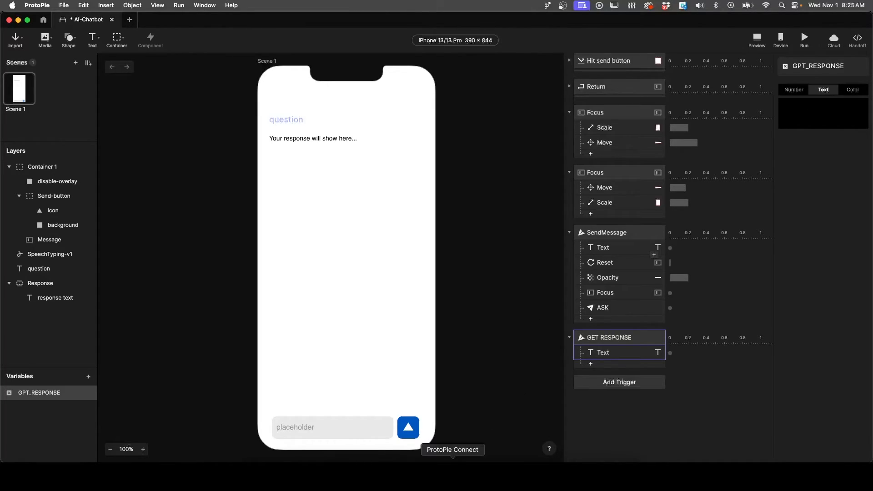
- Switch to the AI-Chatbot pie in Chrome and send it the message "good car models"
left_click(453, 475)
left_click(712, 404)
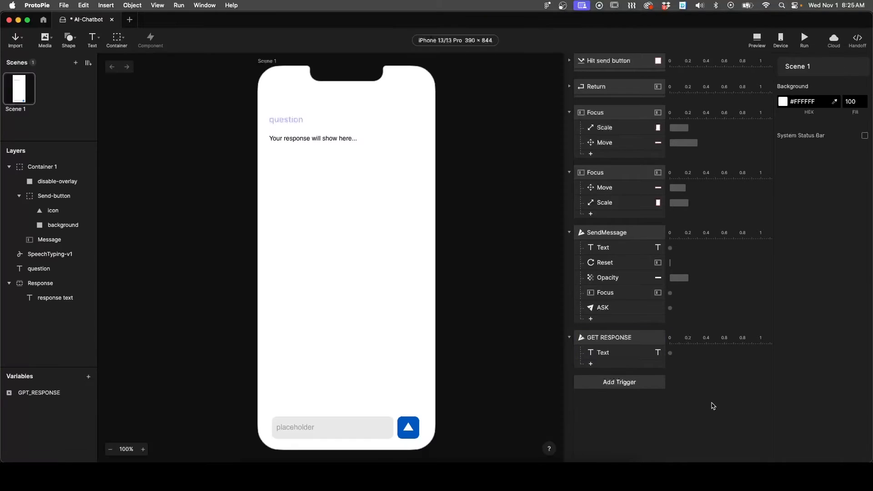
left_click(452, 475)
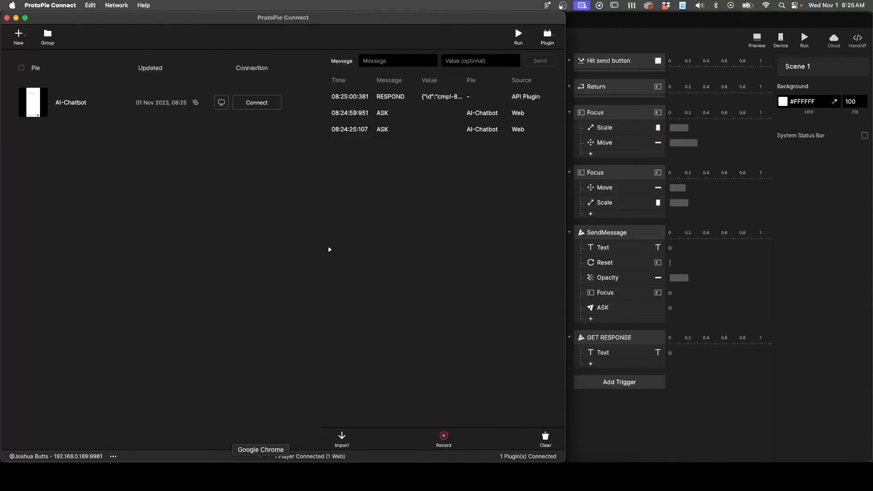
left_click(260, 475)
left_click(411, 436)
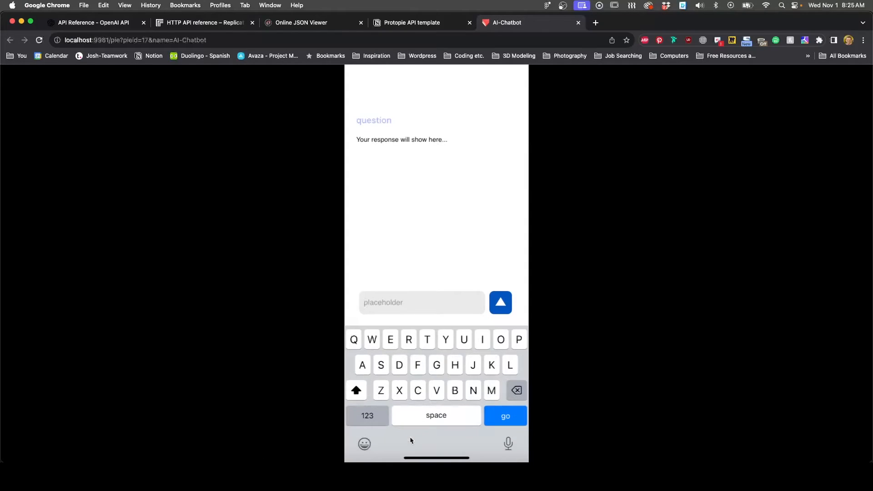
type("good car models")
key("Return")
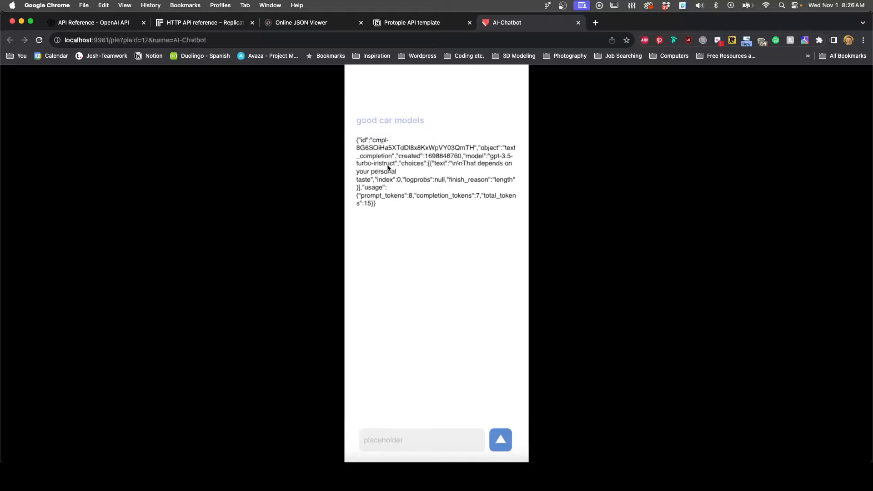
- In ProtoPie Connect, run a test request for the New API and copy the complete JSON response
left_click(298, 23)
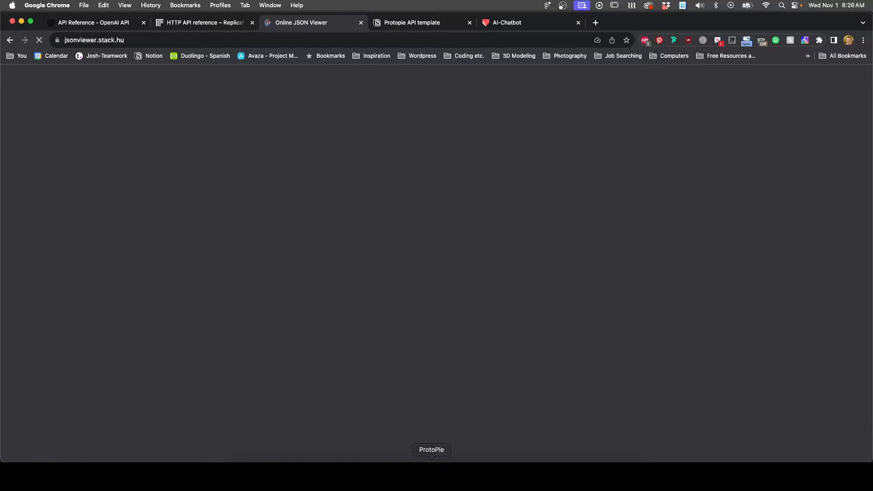
left_click(460, 475)
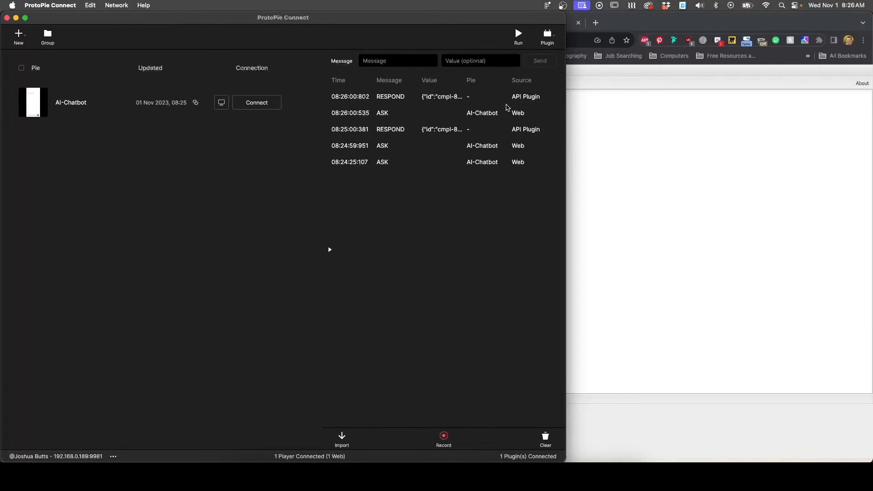
left_click(547, 35)
left_click(467, 98)
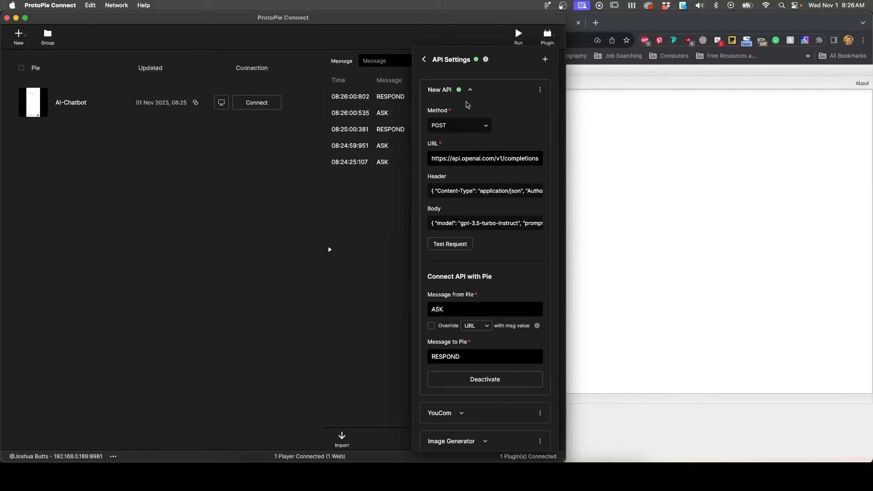
left_click(450, 244)
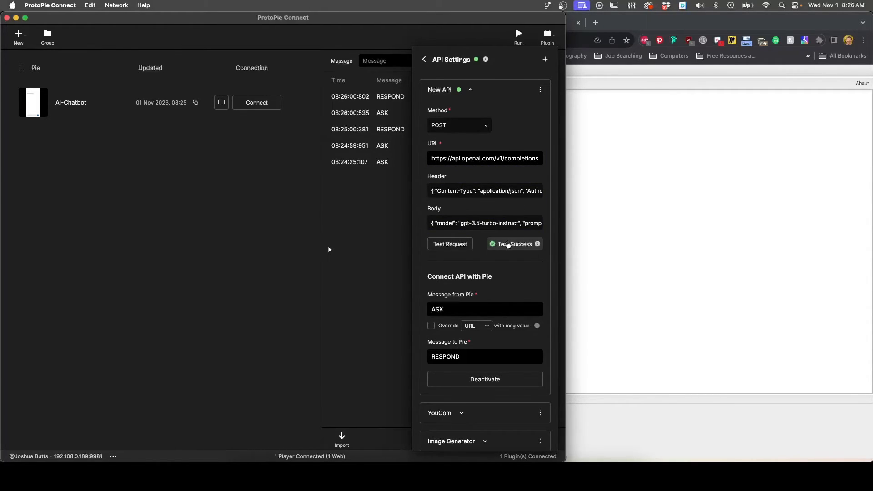
left_click(508, 245)
left_click_drag(203, 327, 185, 180)
- Paste the JSON response into Online JSON Viewer in Chrome and expand choices and its item 0 in the tree view
left_click(601, 217)
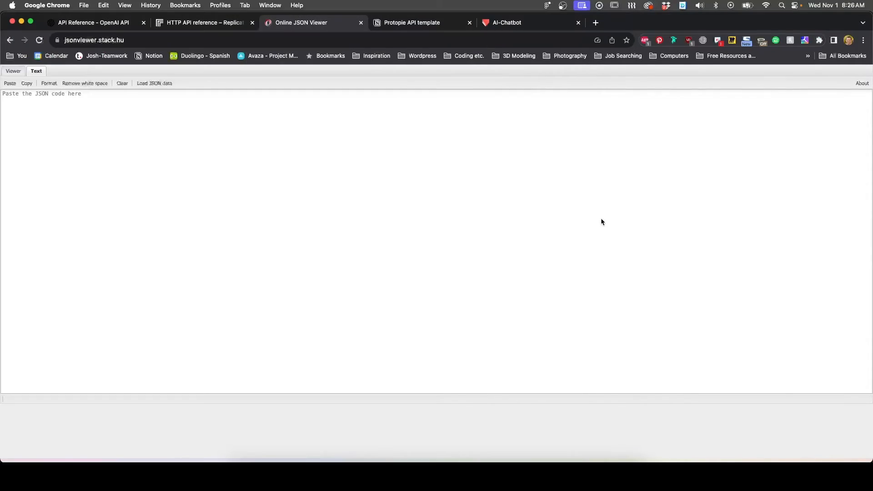
left_click(43, 104)
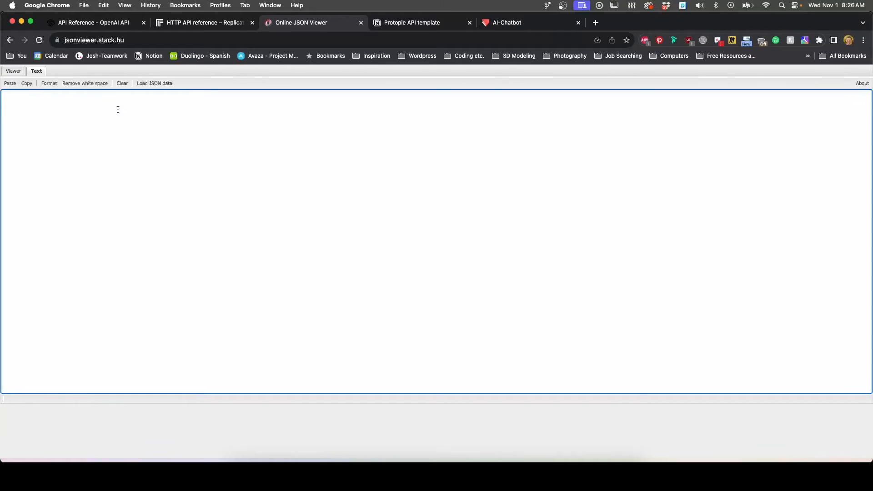
key("super+v")
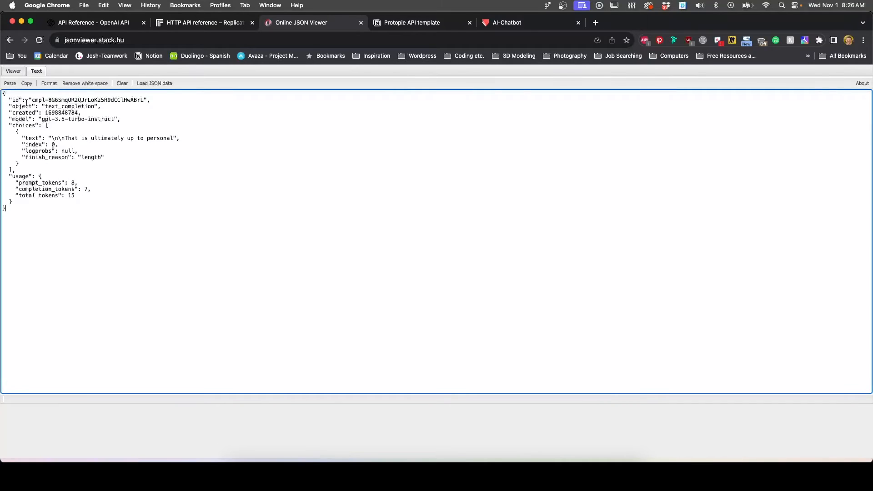
left_click(14, 72)
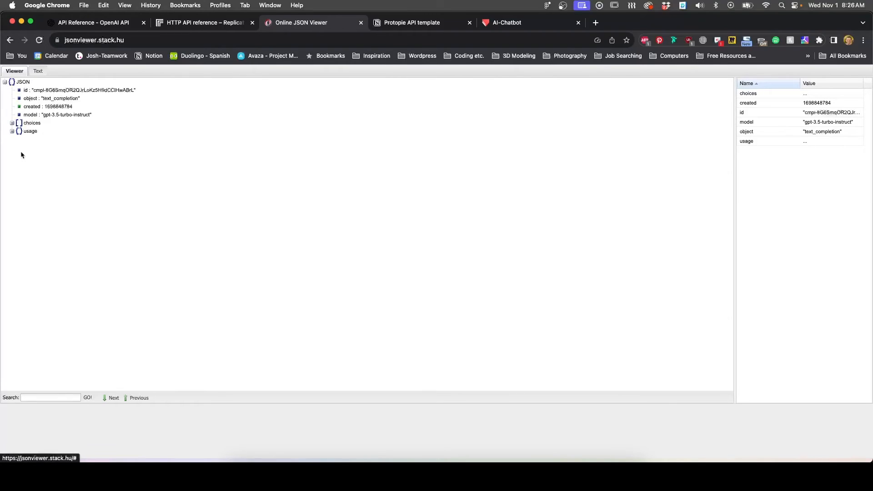
left_click(13, 123)
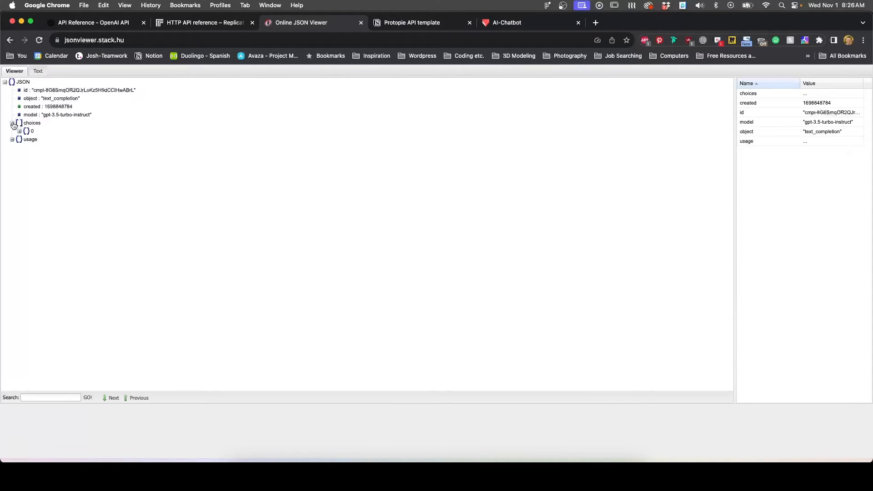
left_click(20, 131)
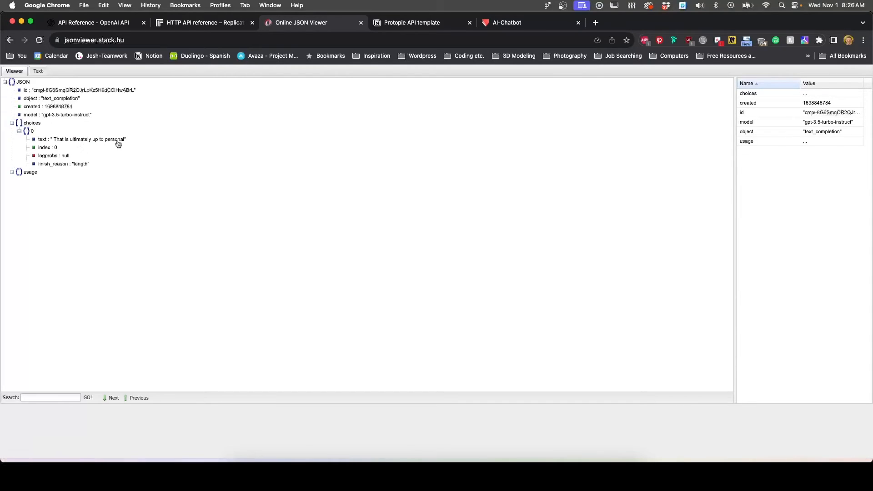
- Switch to ProtoPie and begin the GET RESPONSE Text formula as parseJson(GPT_RESPONSE, "")
left_click(432, 475)
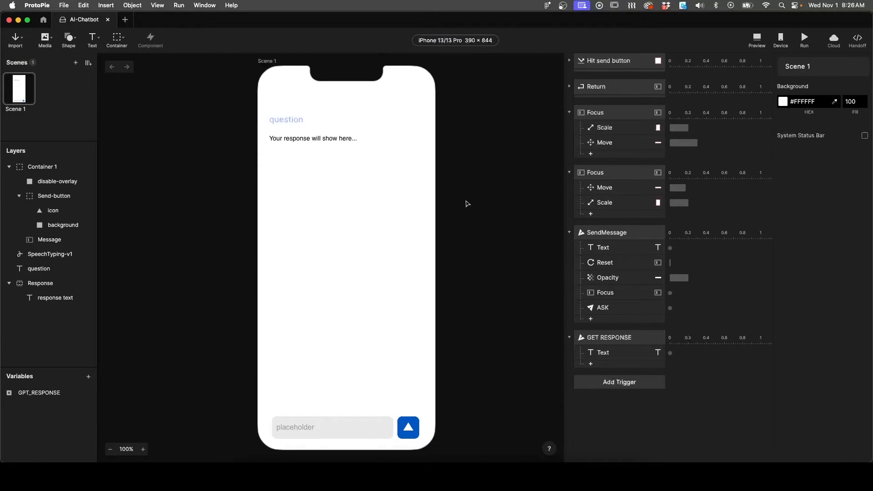
left_click(609, 353)
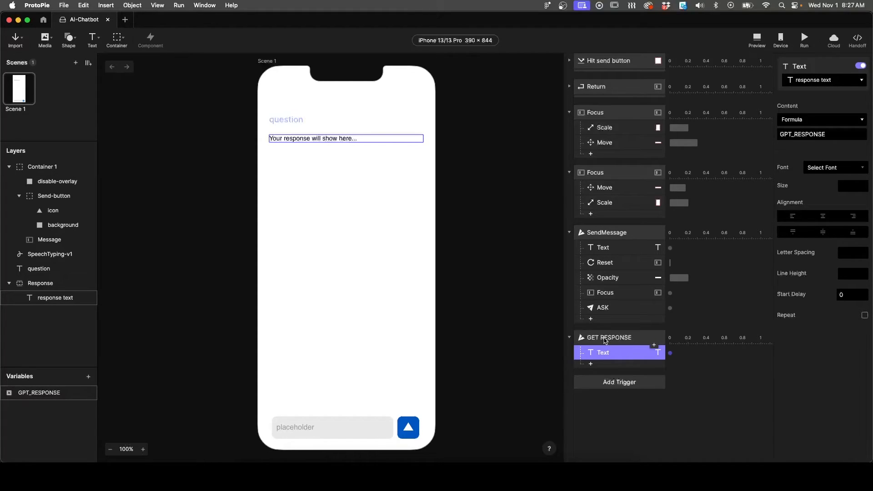
left_click(605, 339)
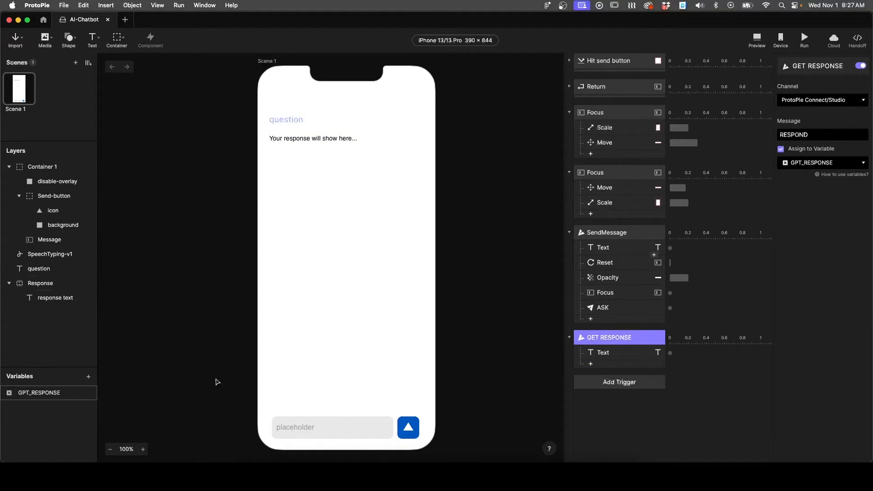
left_click(599, 354)
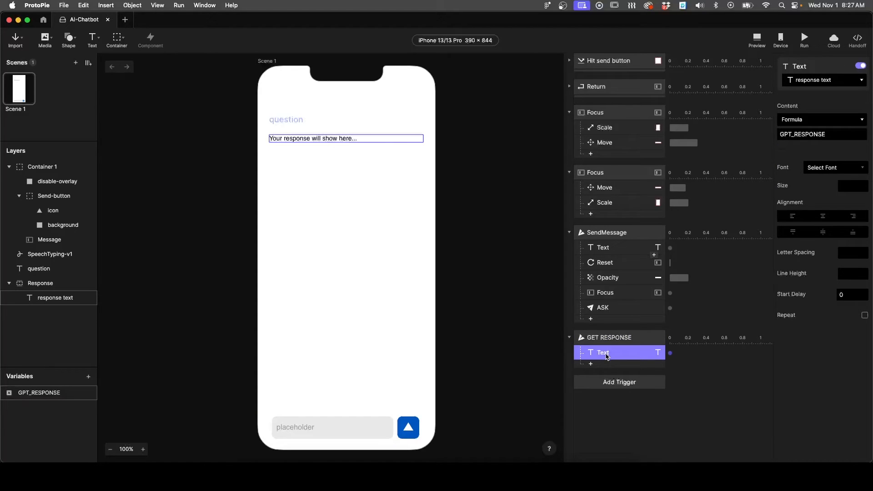
left_click(832, 134)
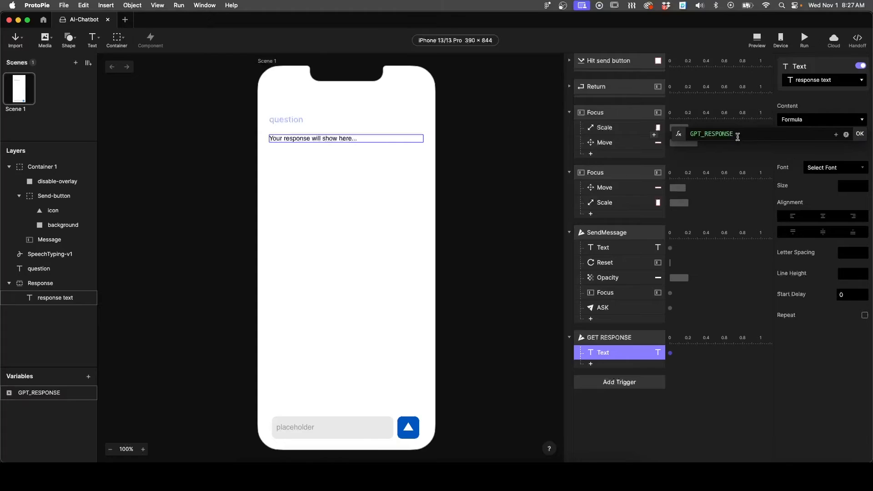
left_click_drag(734, 135, 678, 134)
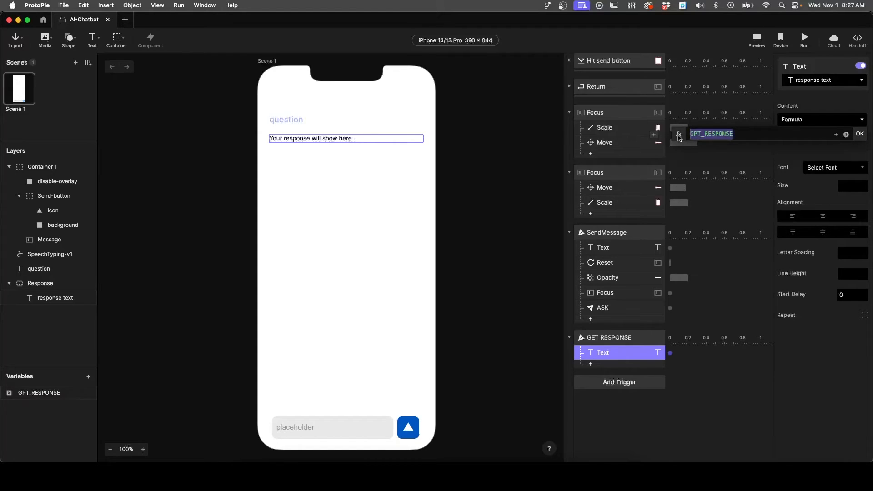
type("par")
left_click(688, 157)
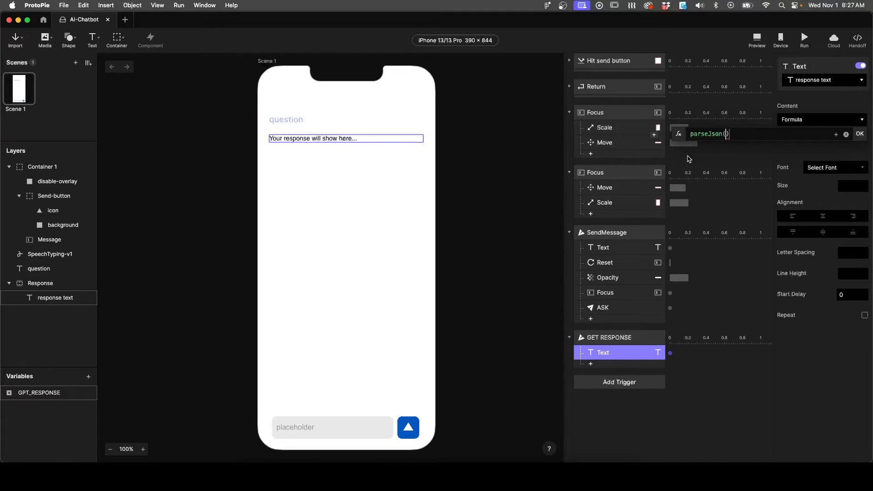
type("gp")
left_click(697, 149)
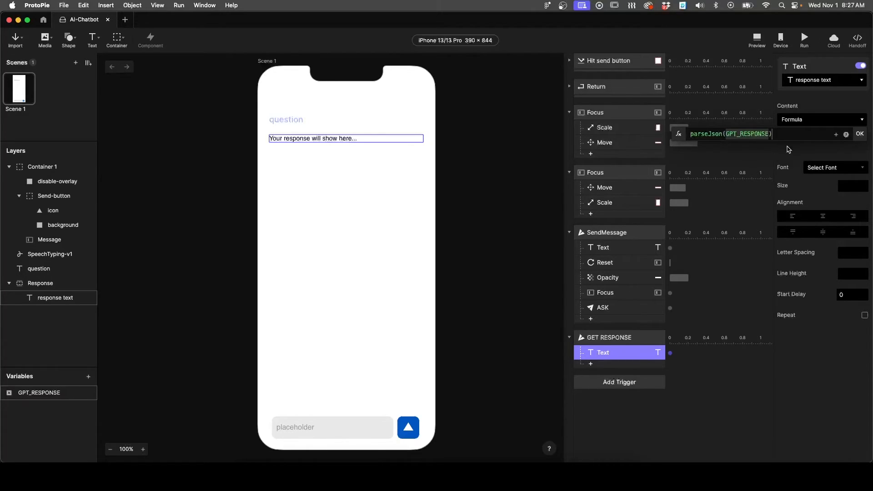
type(", \"\"")
- Check the JSON structure in Chrome, return to ProtoPie and complete the formula as parseJson(GPT_RESPONSE, "choices.0.text")
left_click(266, 459)
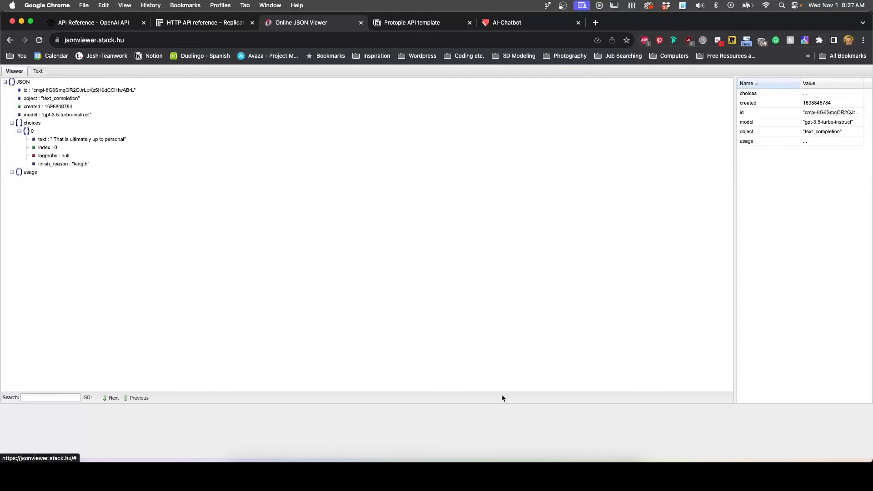
left_click(453, 472)
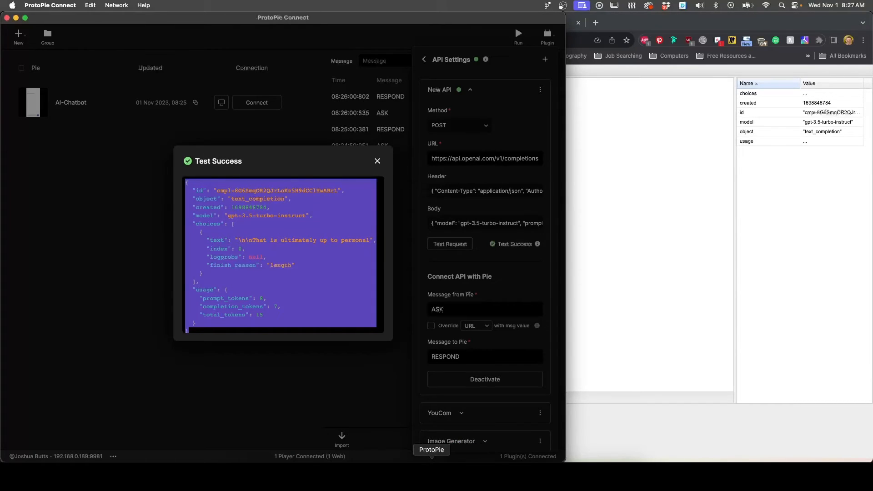
left_click(431, 473)
left_click(777, 133)
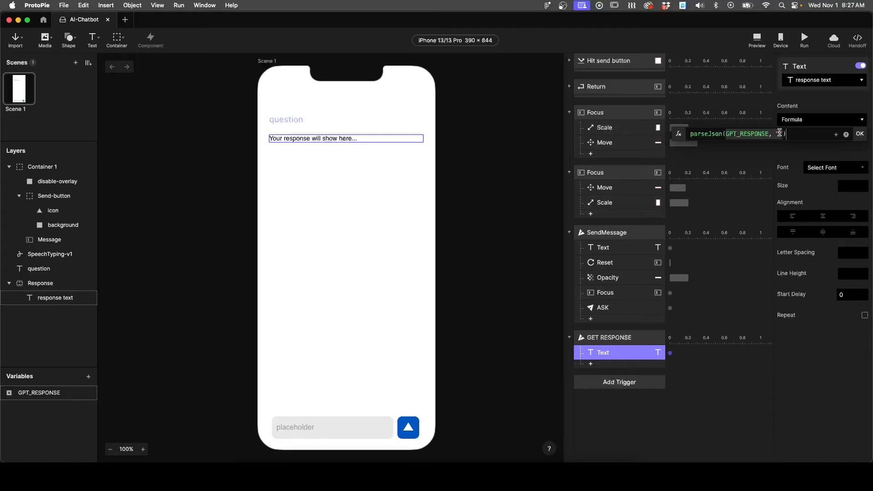
type("choices.")
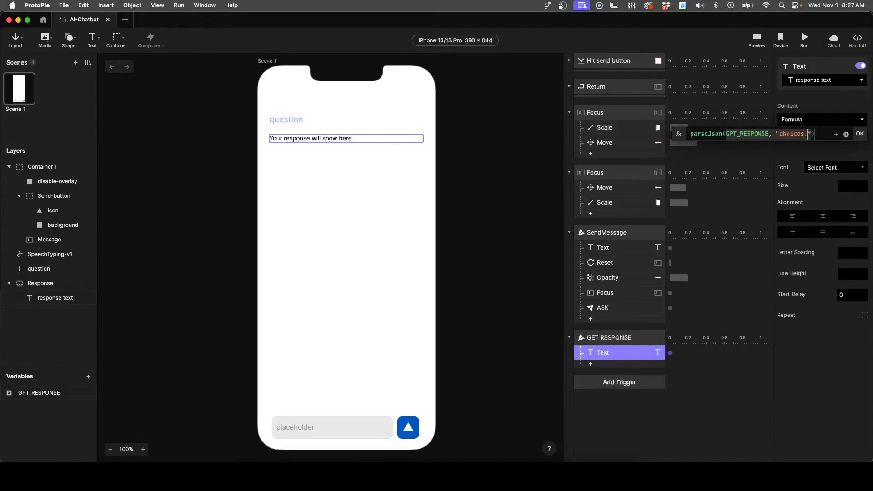
type("0.text")
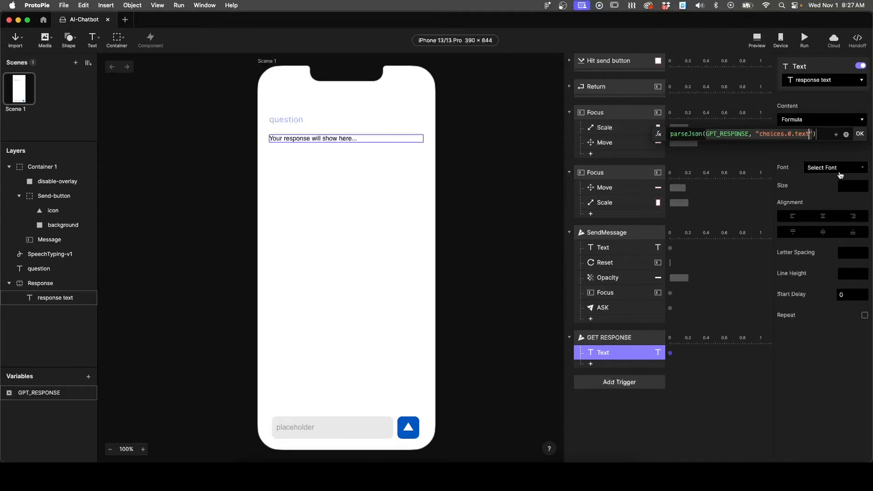
left_click(859, 134)
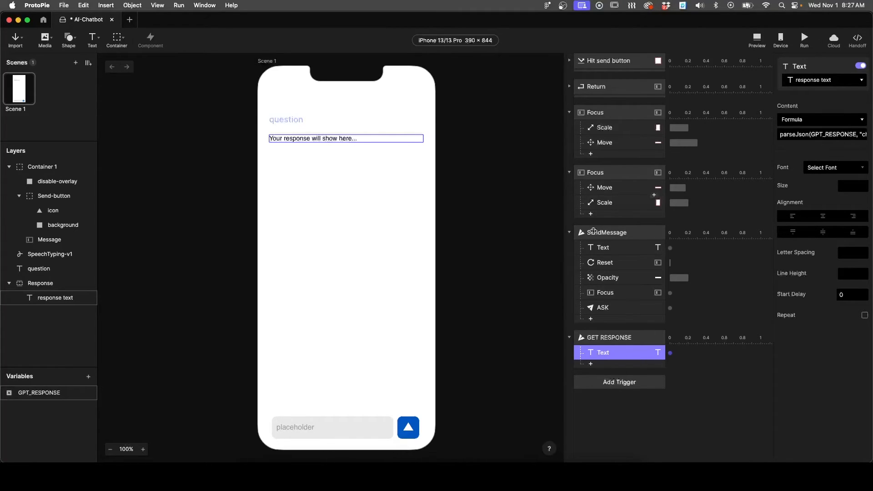
- Save the AI-Chatbot prototype, switch to ProtoPie Connect and close the API Settings to reveal the message log
left_click(503, 224)
key("super+s")
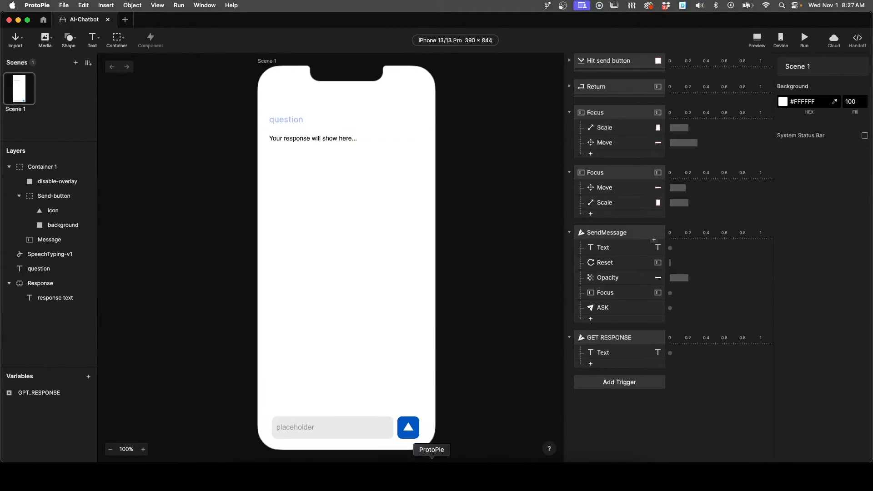
left_click(453, 474)
left_click(278, 362)
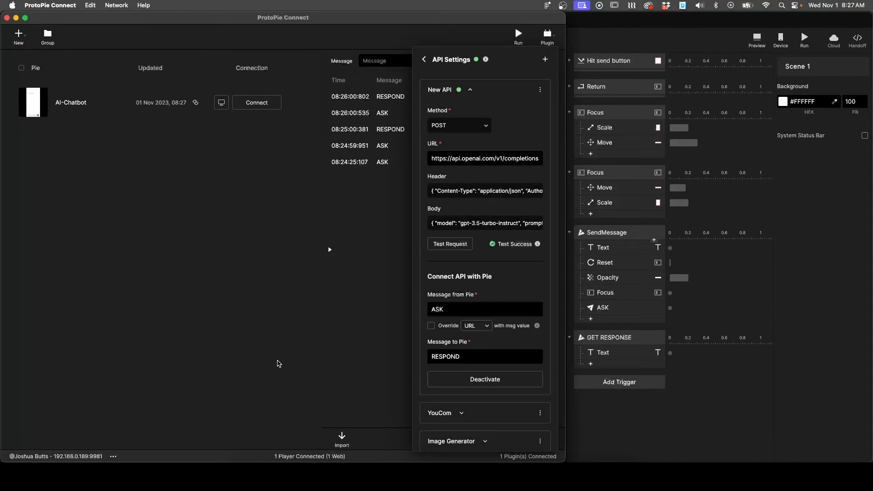
left_click(366, 219)
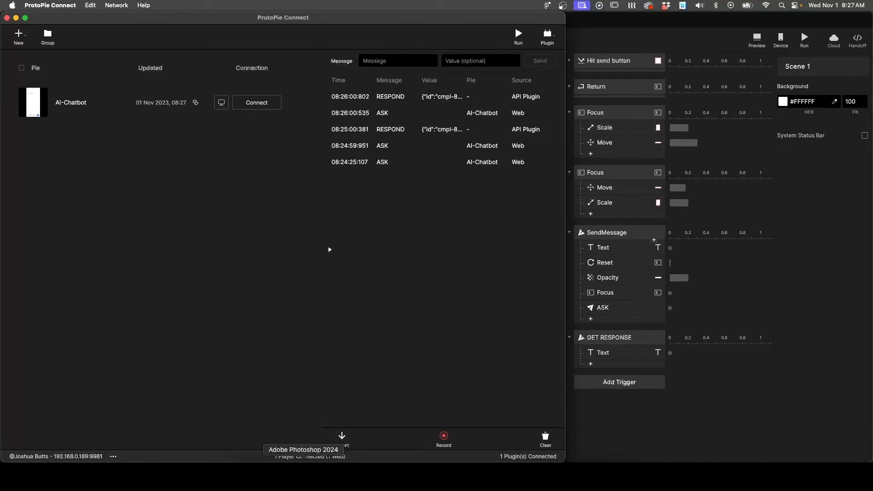
- Switch to the AI-Chatbot preview in Chrome and send the test message "lkjdasfgadfg"
left_click(282, 475)
left_click(504, 23)
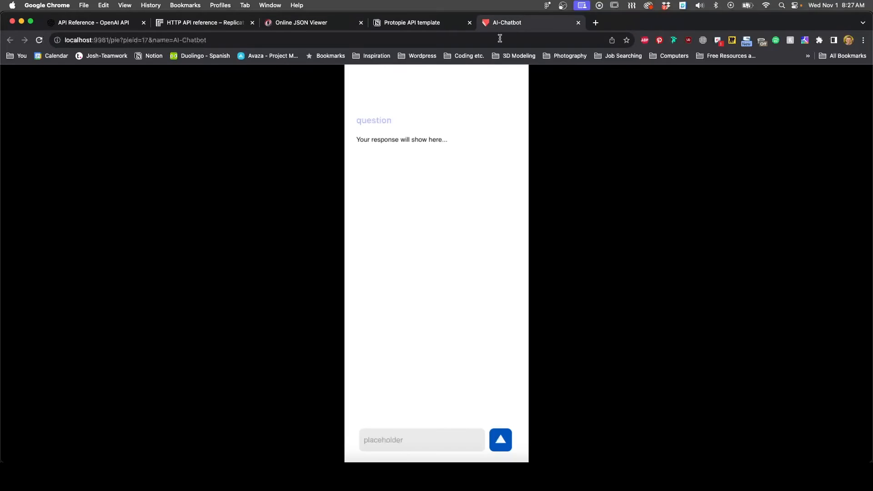
left_click(412, 439)
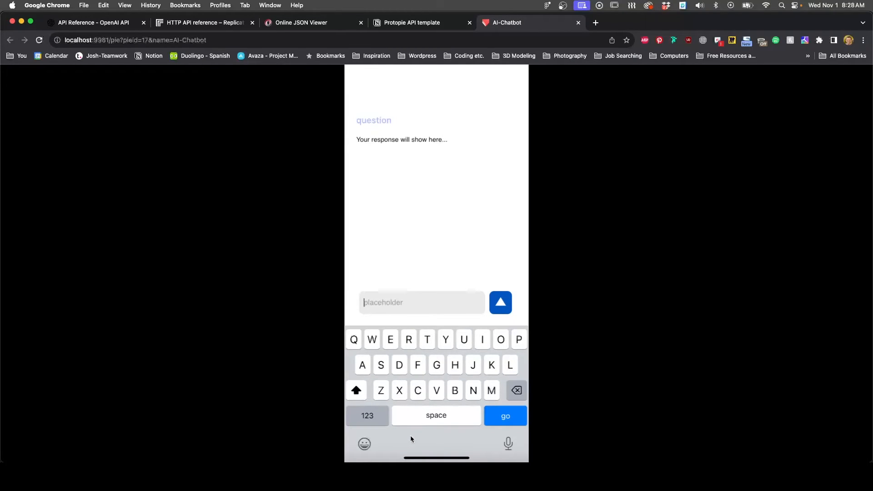
type("lkjdasfgadfg")
key("Return")
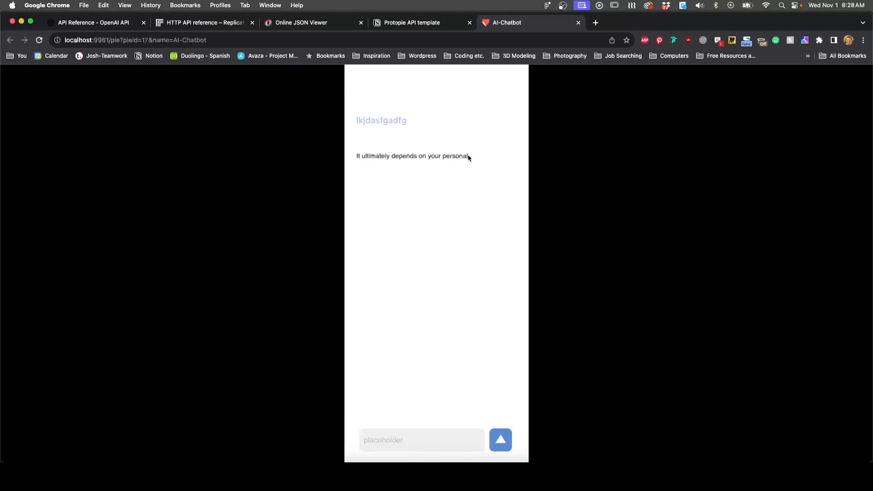
- In the Protopie API template page in Notion, set max_tokens in the Body code block to 30
left_click(428, 25)
left_click(360, 404)
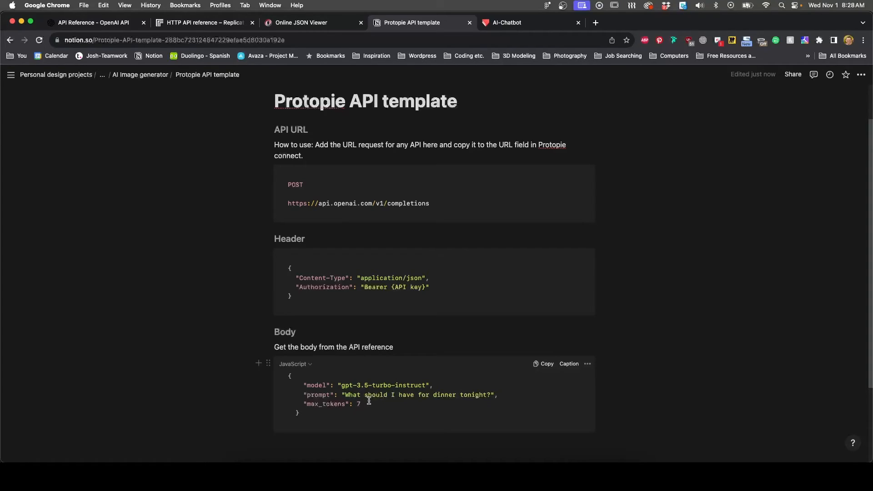
key("BackSpace")
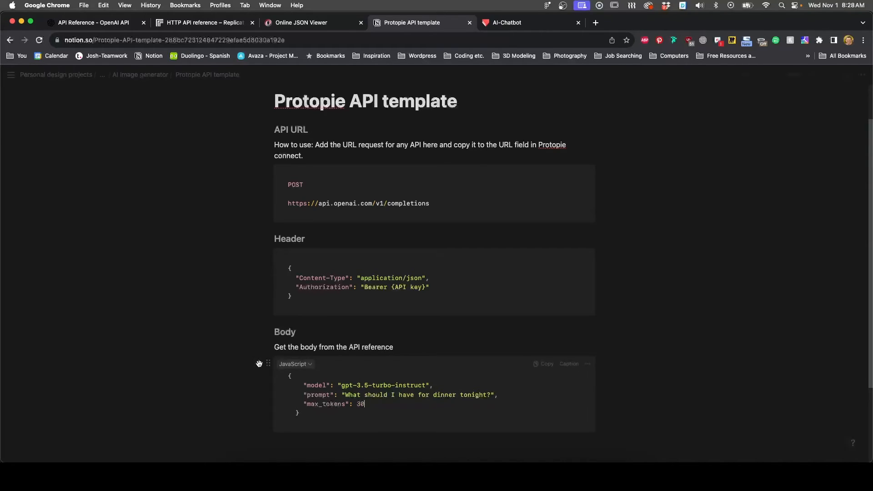
left_click_drag(314, 415, 284, 378)
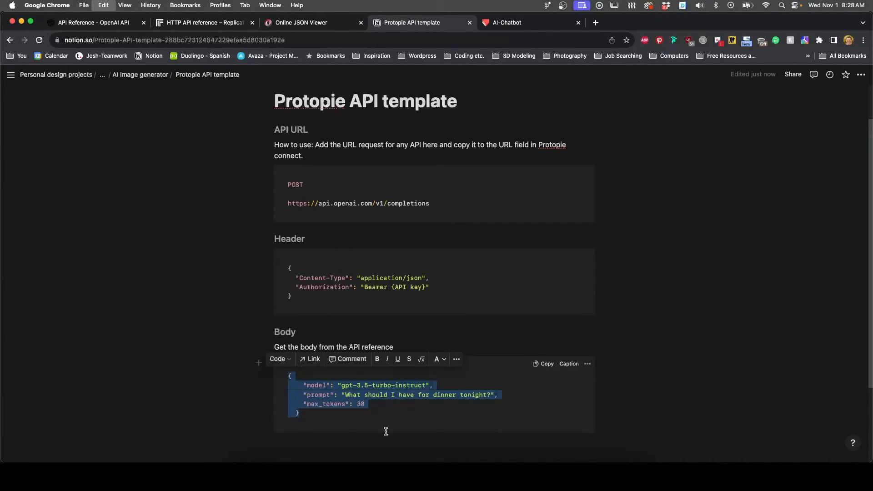
- Replace the prompt text in the Body code block with REPLACEME and copy the whole body JSON
left_click(344, 394)
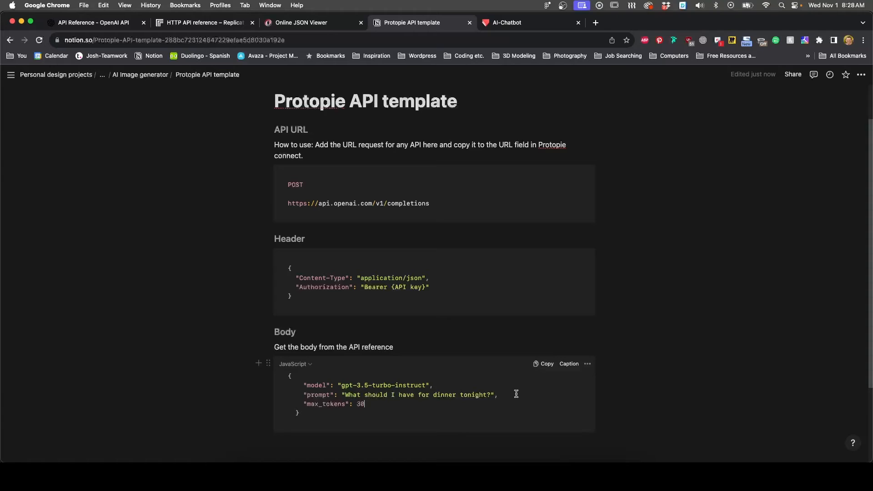
left_click_drag(492, 395, 345, 395)
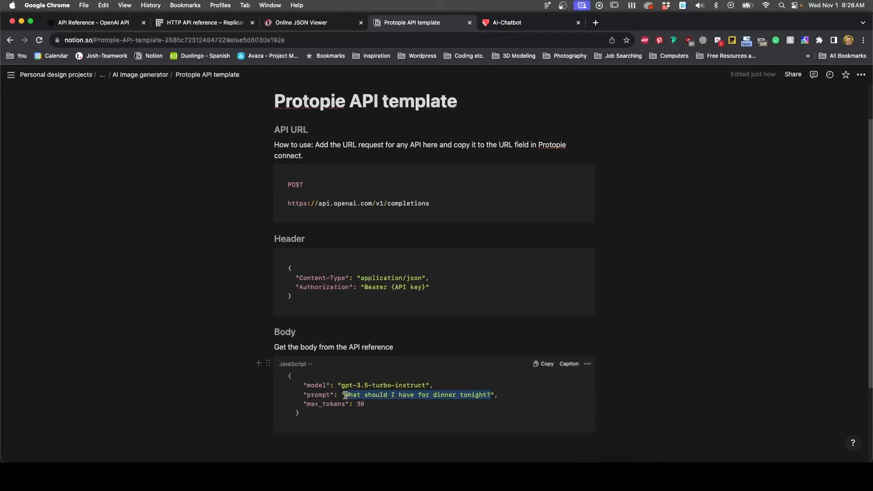
type("REPL")
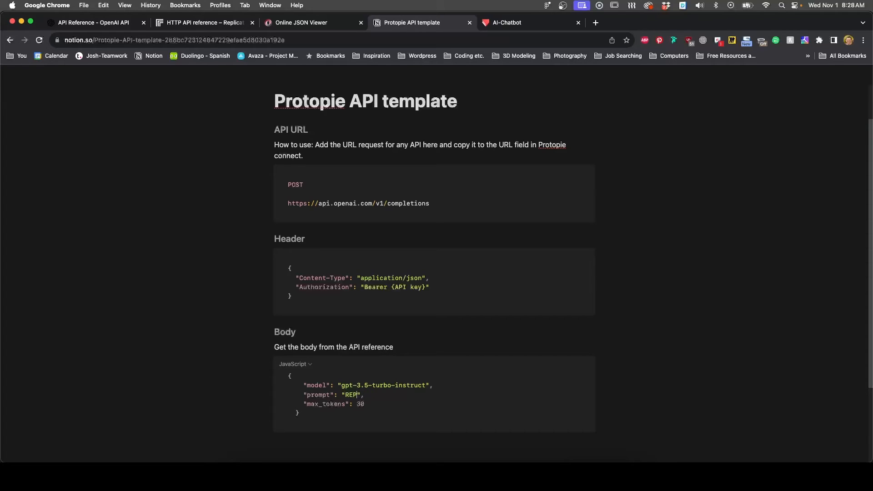
type("ACEM")
type("E")
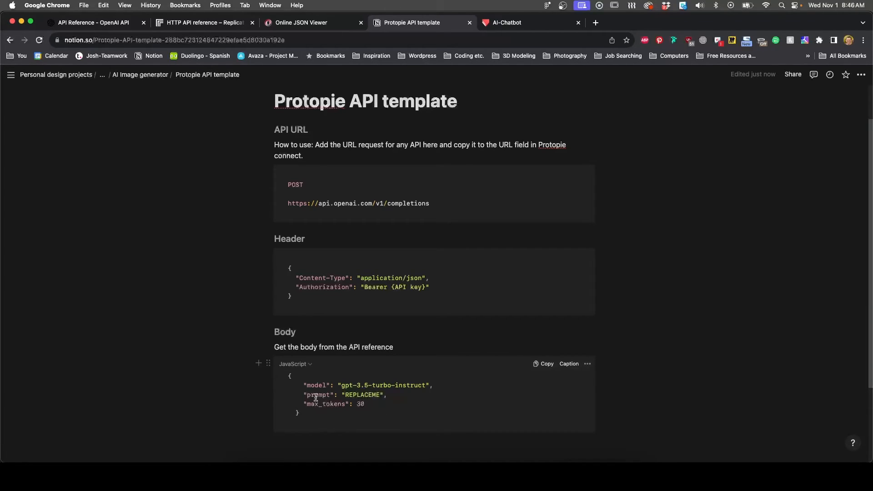
left_click(312, 412)
key("super+a")
key("super+c")
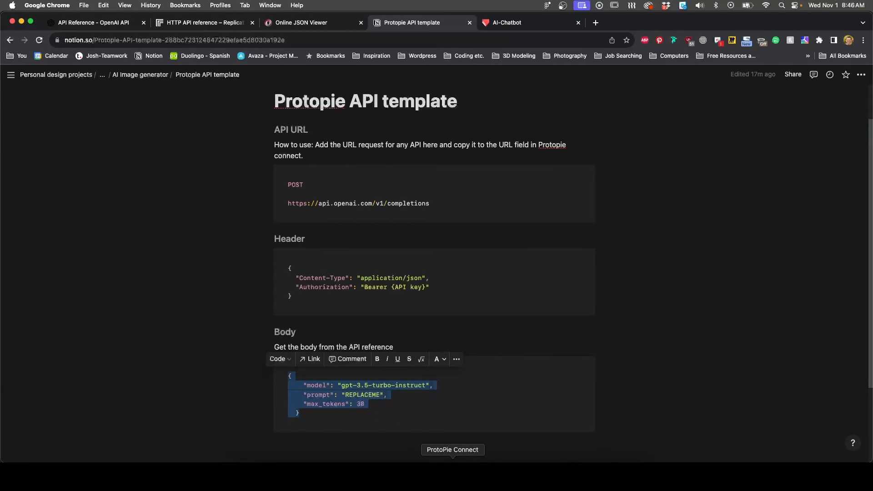
- Switch to ProtoPie and create a variable for all scenes named BODY_TEMPLATE
left_click(452, 475)
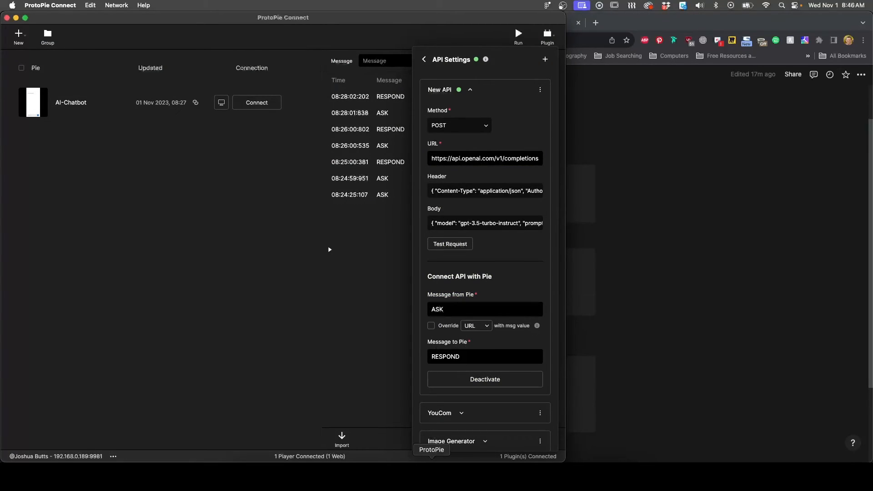
left_click(430, 475)
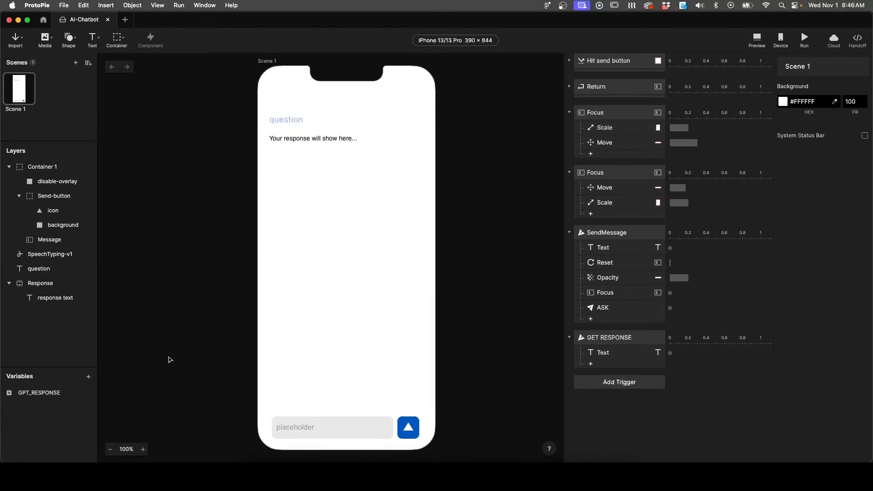
left_click(88, 377)
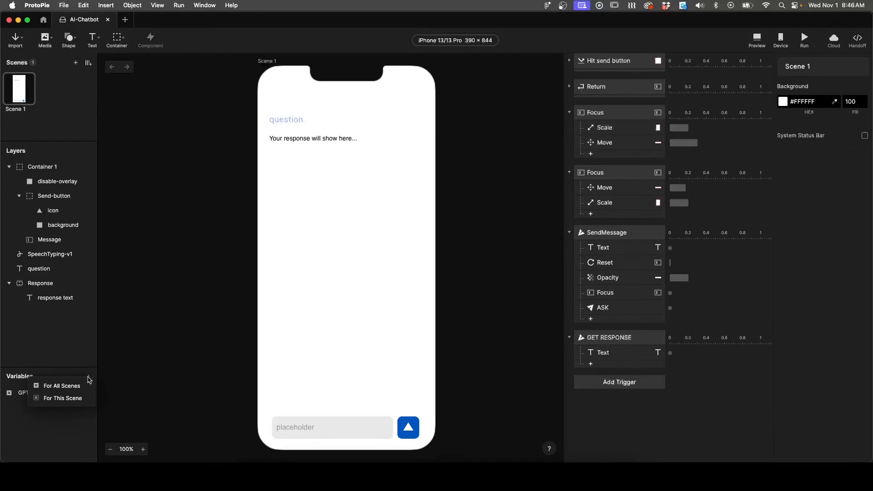
left_click(68, 388)
double_click(30, 407)
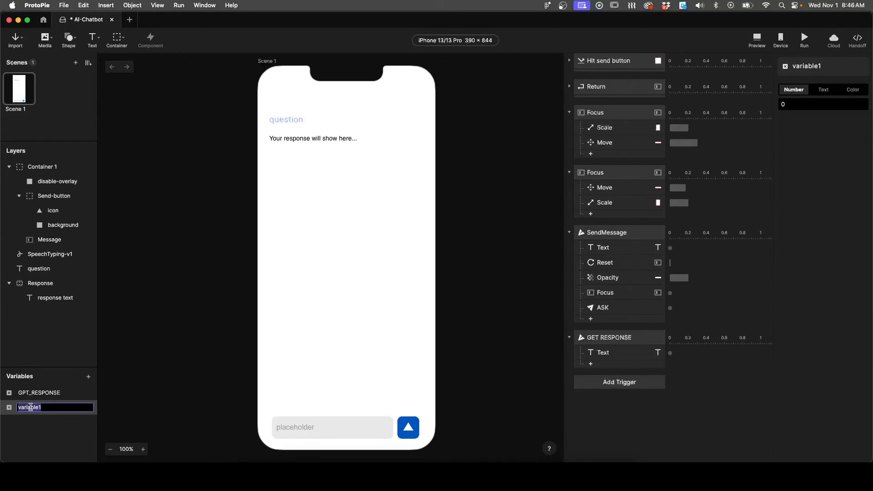
type("B")
key("BackSpace")
key("BackSpace")
type("ODY_TEMPLATE")
key("Return")
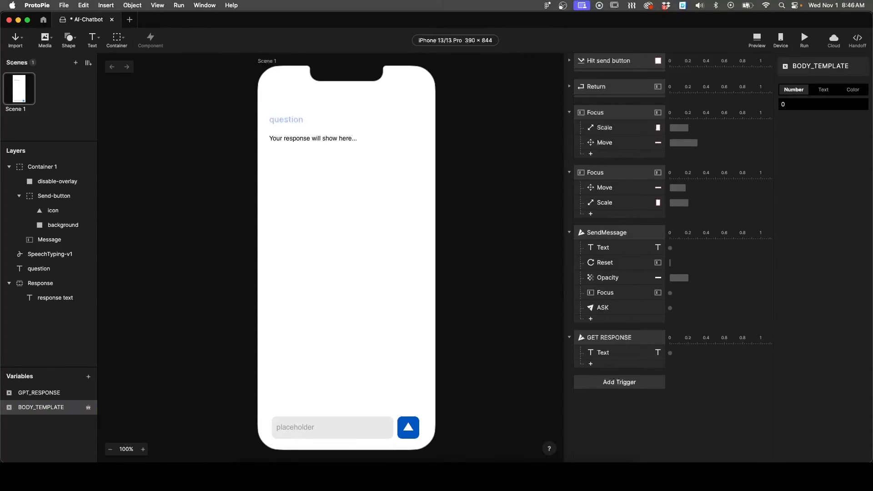
- Make BODY_TEMPLATE a text variable and paste the copied body JSON as its value
left_click(824, 90)
left_click(808, 114)
key("super+v")
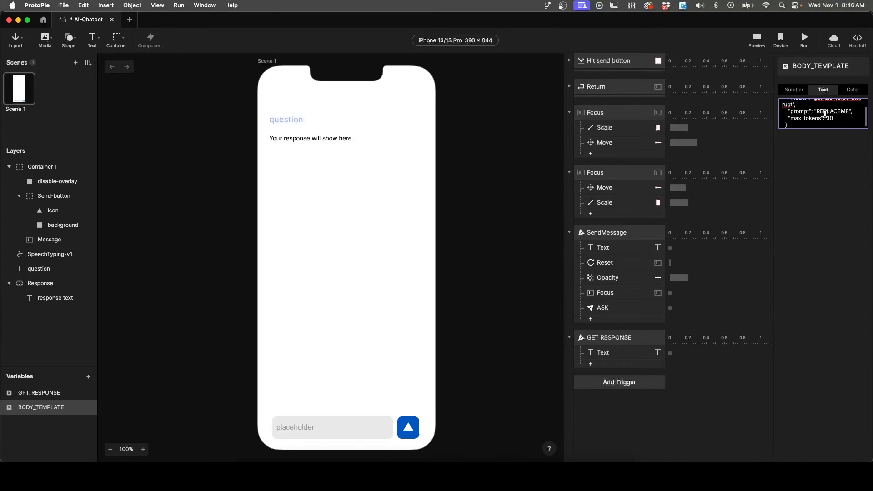
double_click(819, 110)
left_click(498, 314)
- Enable Send Value Together for the ASK response and start its value formula with the BODY_TEMPLATE variable
left_click(614, 308)
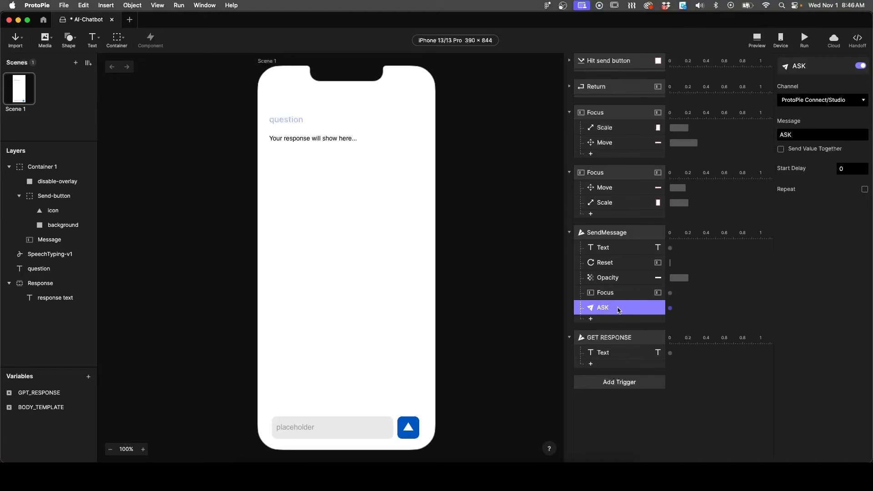
left_click(801, 150)
left_click(792, 164)
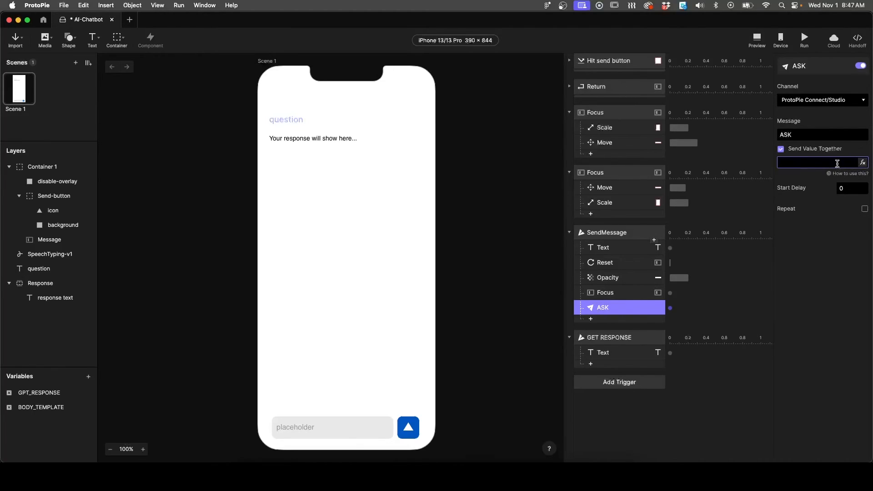
left_click(863, 163)
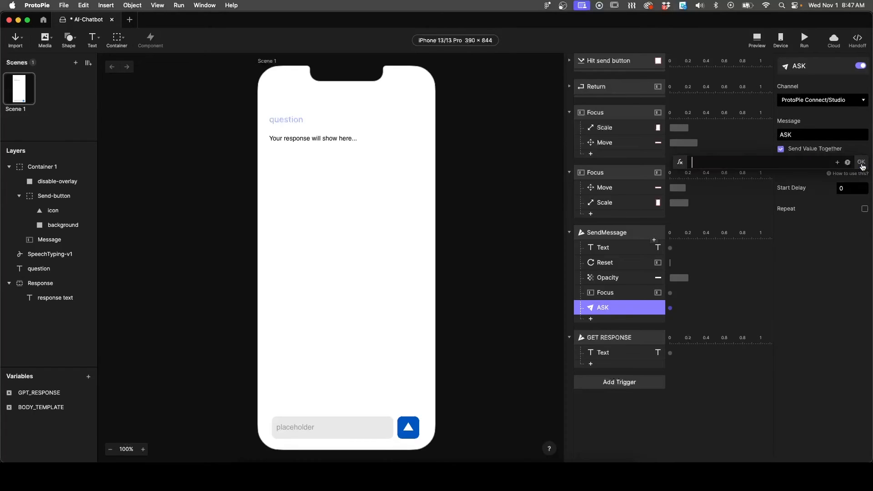
left_click(837, 163)
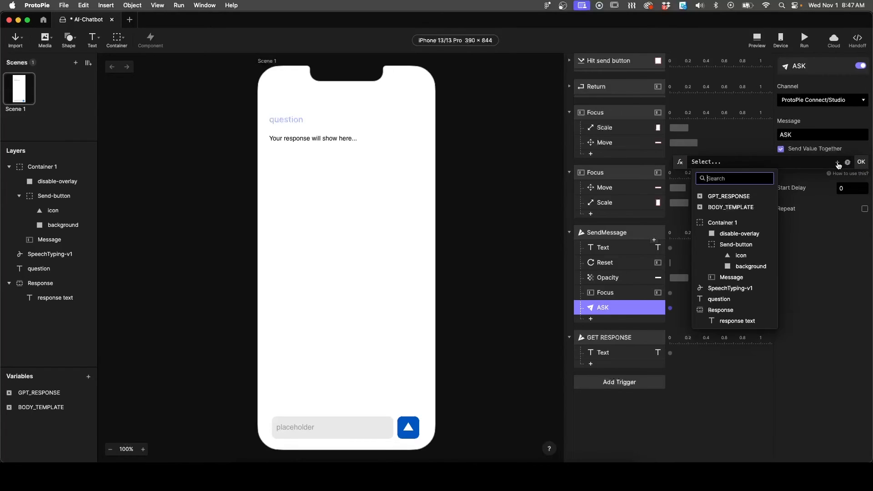
left_click(729, 208)
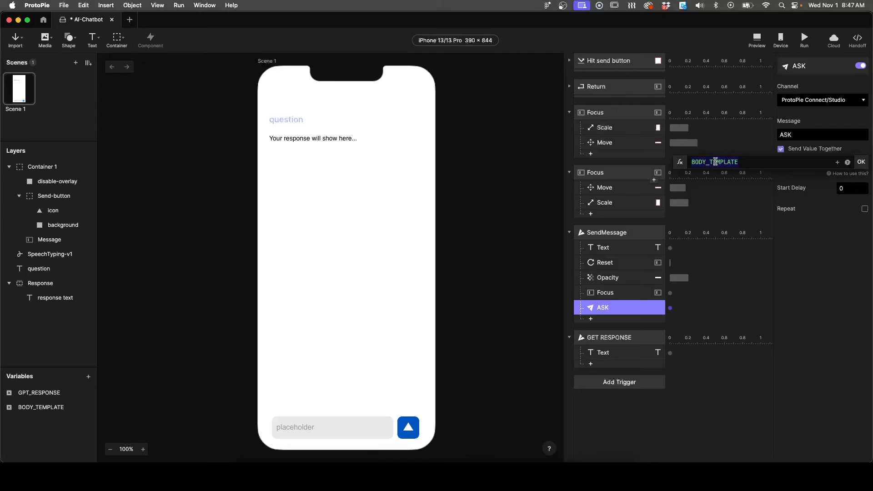
- Rework the ASK value formula into replace(BODY_TEMPLATE), with the variable as the function's first argument
type("rep lace")
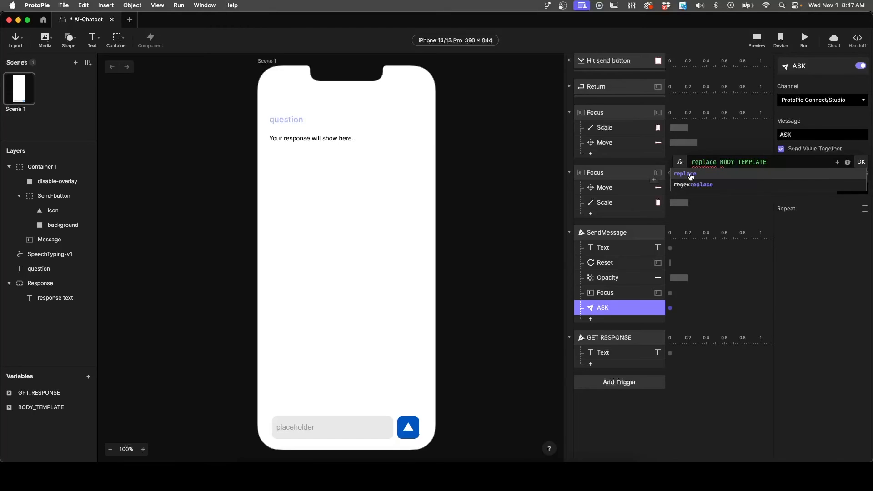
left_click(691, 175)
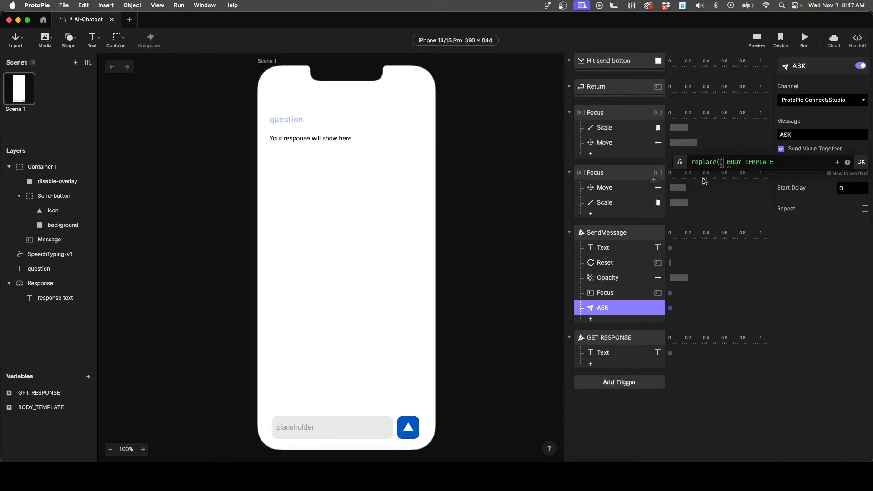
left_click_drag(727, 162, 782, 166)
key("super+x")
left_click(720, 162)
type("replace(rep")
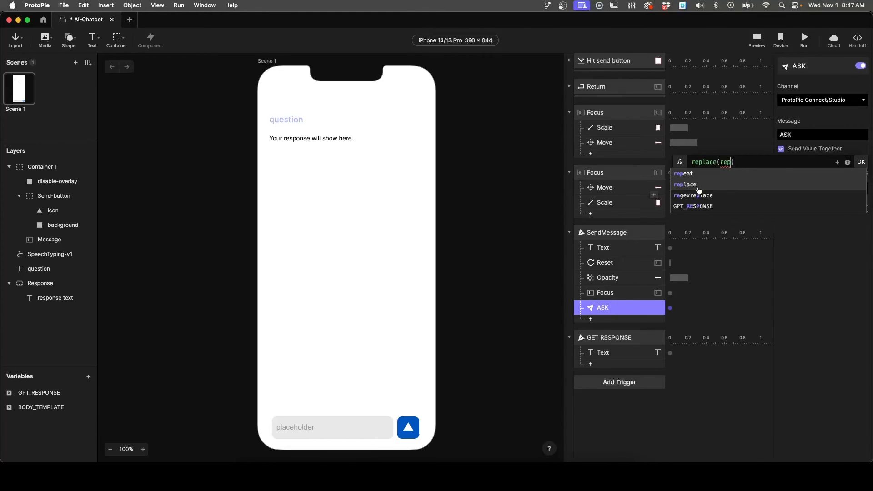
key("BackSpace")
key("BackSpace")
key("BackSpace")
left_click(720, 164)
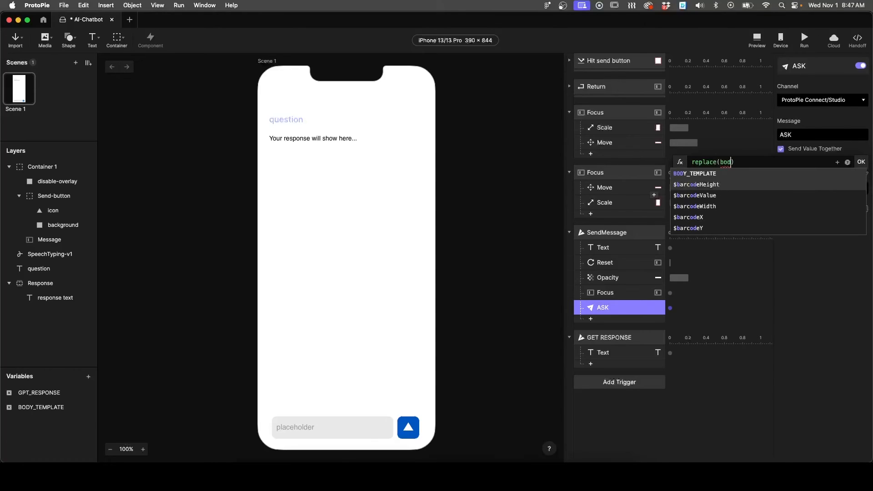
left_click(711, 182)
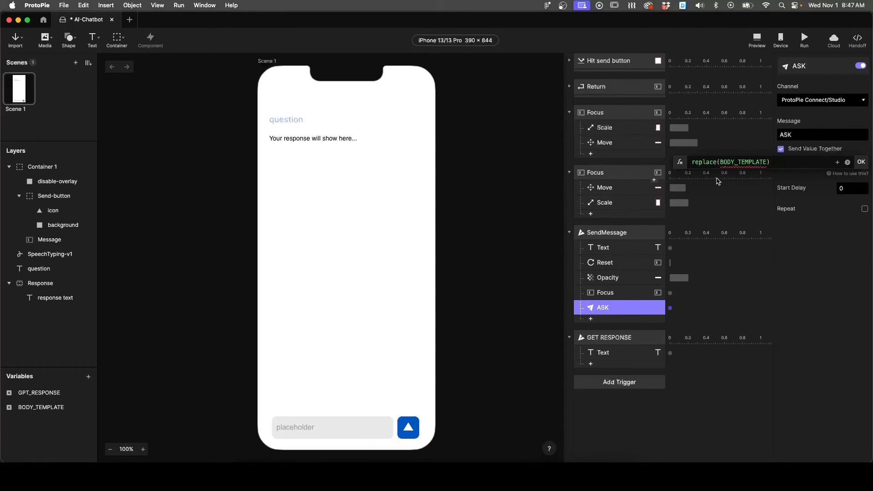
- Extend the formula to replace(BODY_TEMPLATE, "REPLACEME", `Message`.text), using the Message input layer as the replacement source
type(", \"REPLACEME\",")
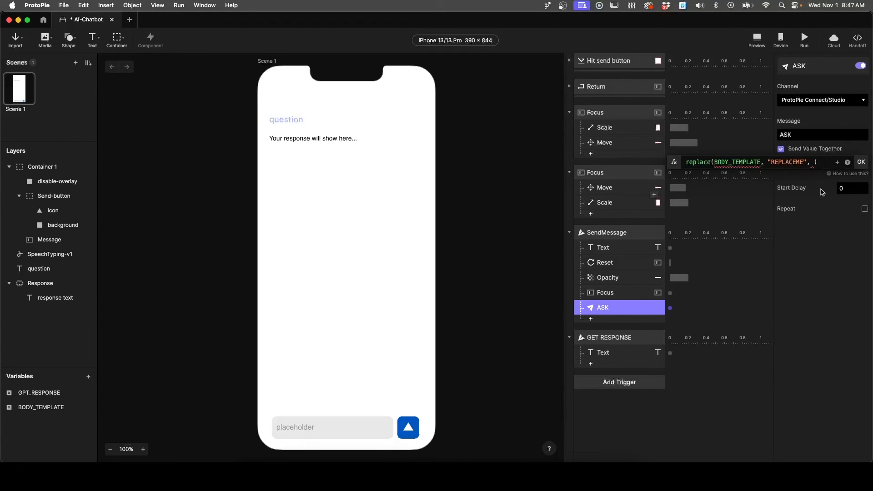
left_click(837, 162)
left_click(834, 236)
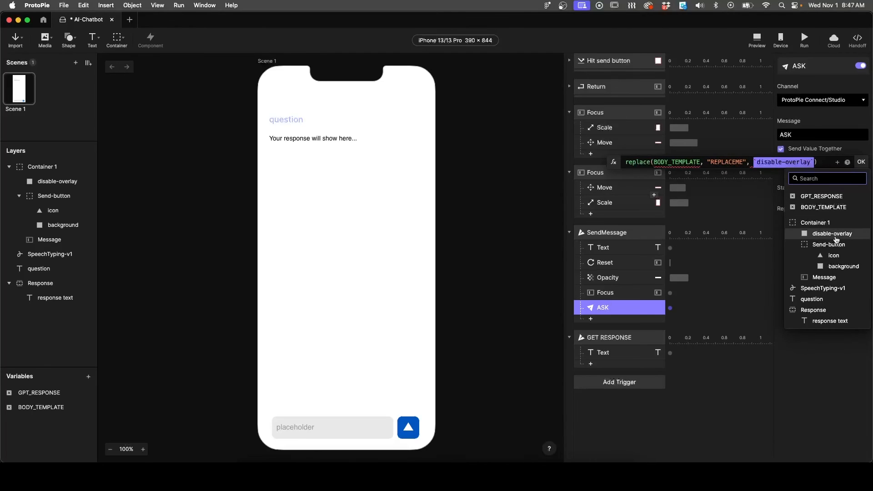
left_click(821, 197)
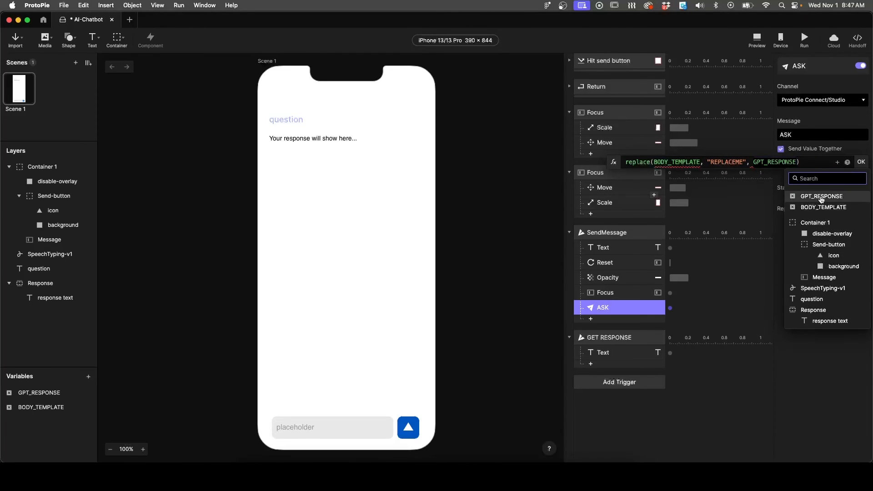
left_click(823, 277)
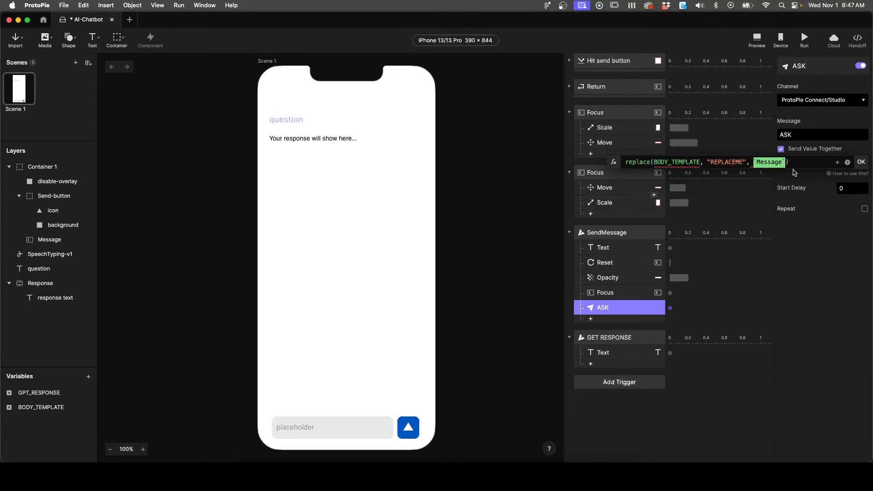
type(".text")
left_click(706, 175)
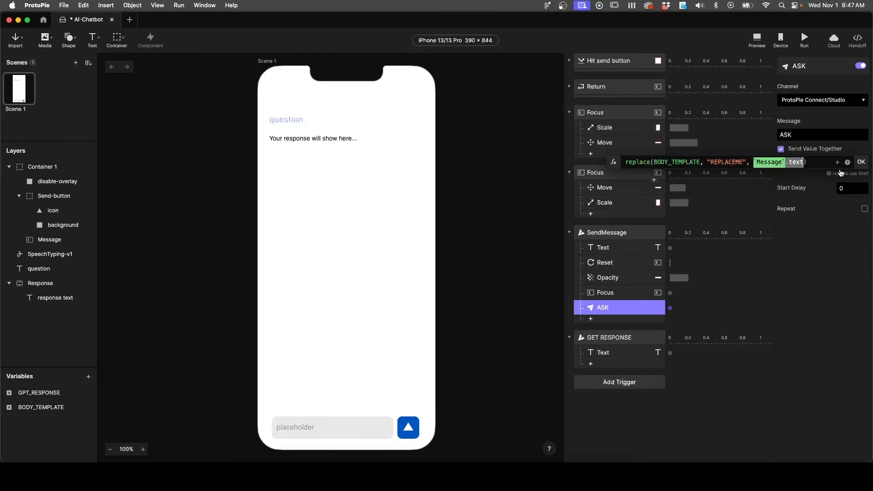
- Confirm the ASK value formula and move the ASK response directly above Reset in the SendMessage trigger
left_click(861, 162)
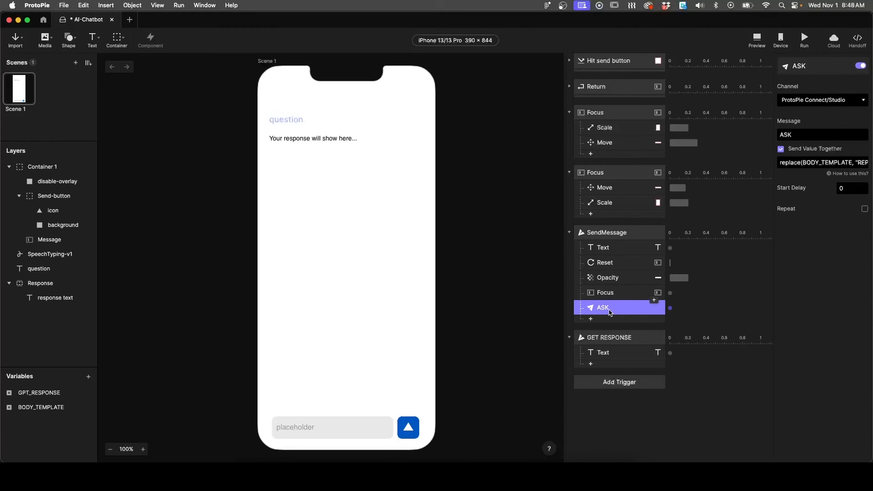
left_click_drag(609, 312, 612, 261)
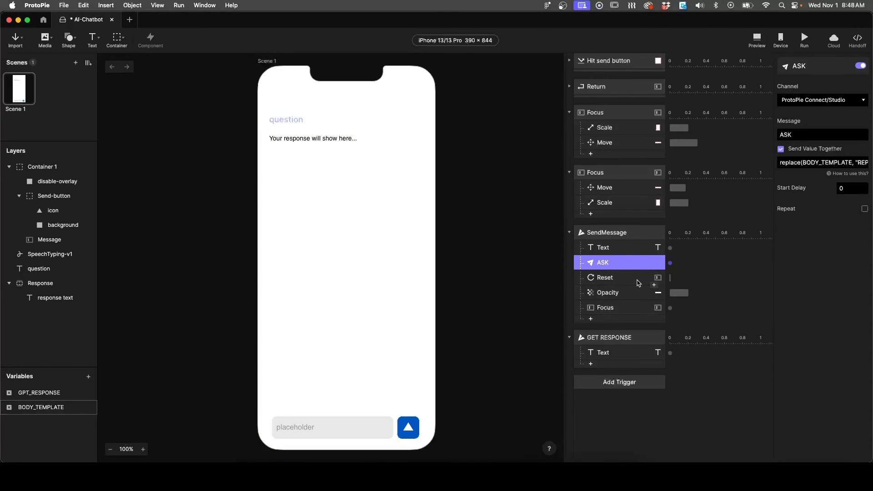
left_click(606, 278)
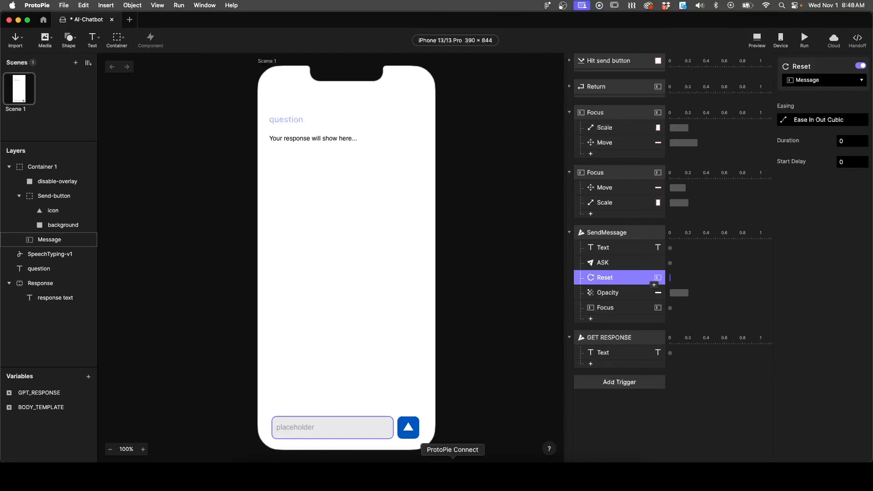
- Switch to ProtoPie Connect and override the API's Body with the message value of the ASK message
left_click(452, 475)
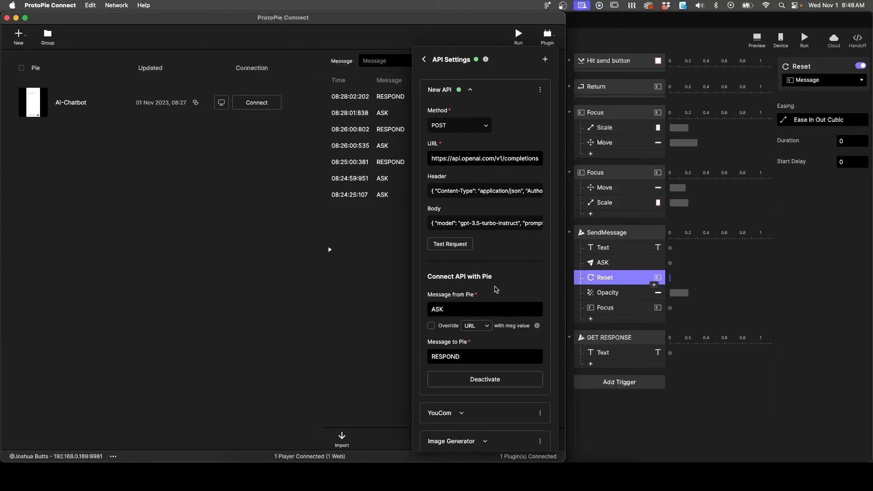
left_click(431, 326)
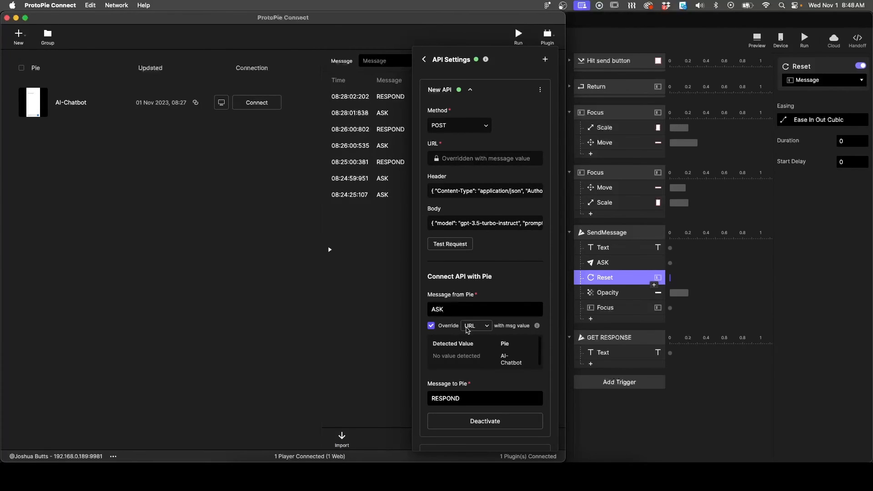
left_click(481, 327)
left_click(480, 369)
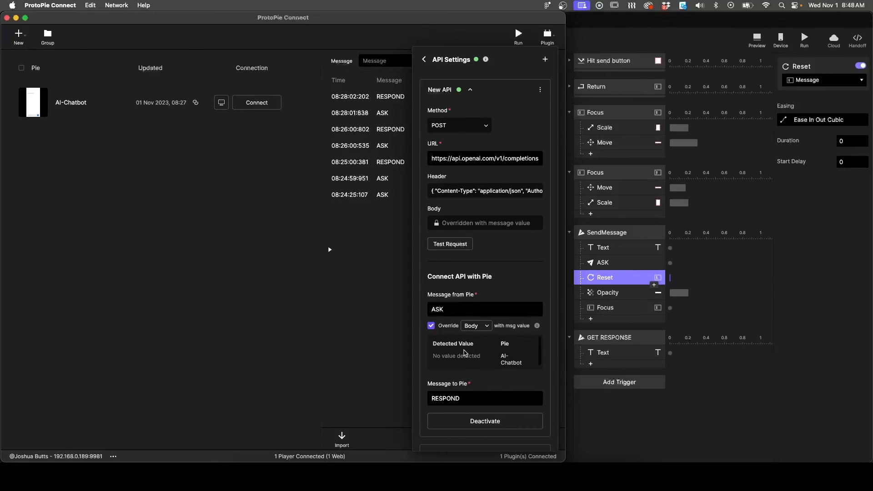
left_click(441, 174)
scroll(509, 354, "down", 1)
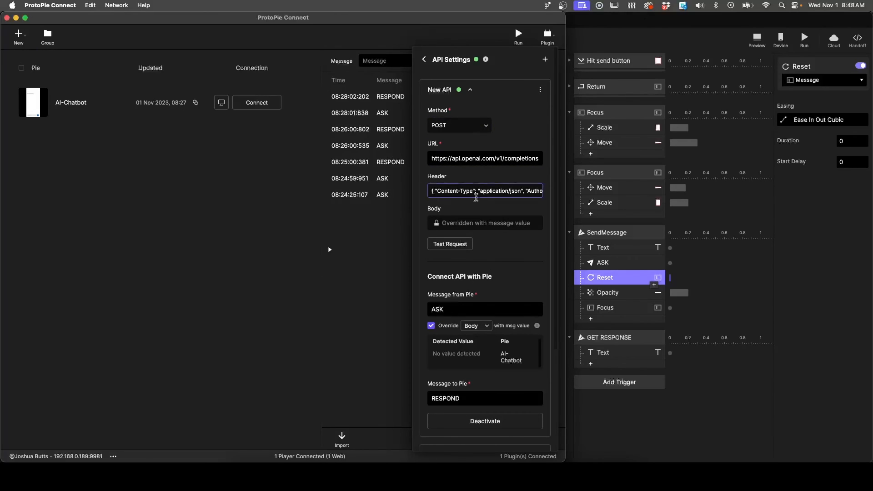
- Return to ProtoPie, review the GET RESPONSE trigger with its Text response, and save the AI-Chatbot prototype
left_click(667, 412)
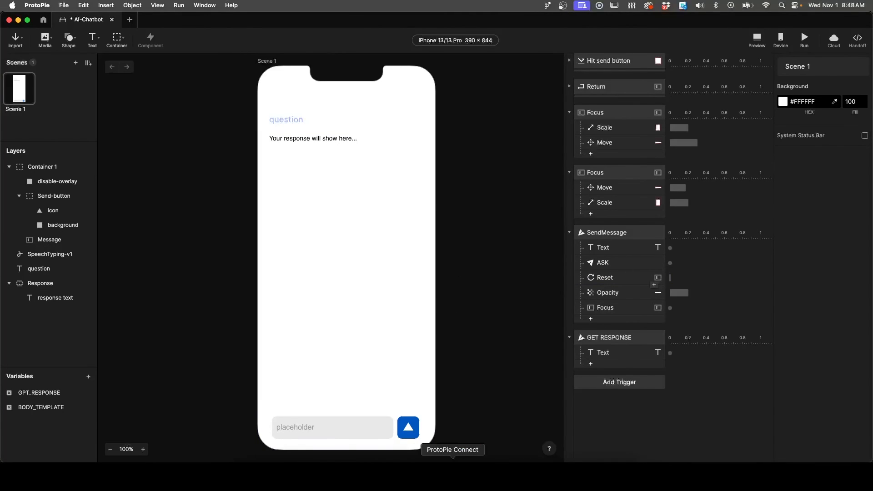
left_click(453, 475)
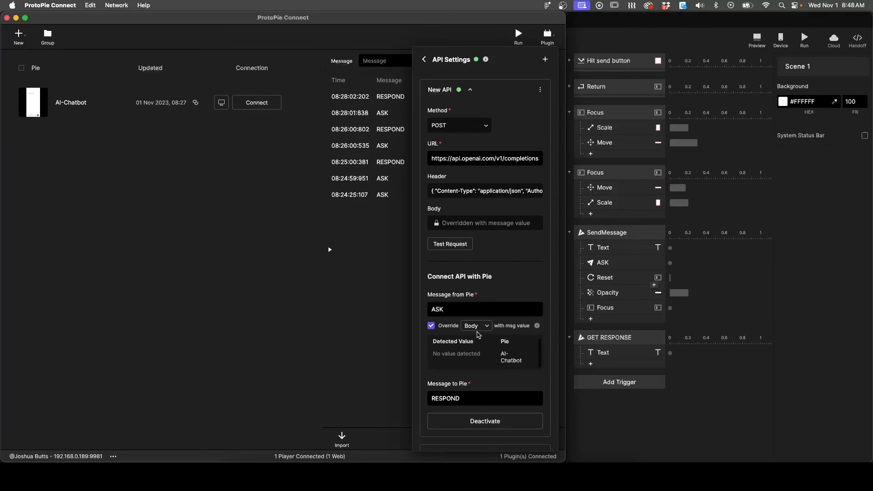
left_click(635, 415)
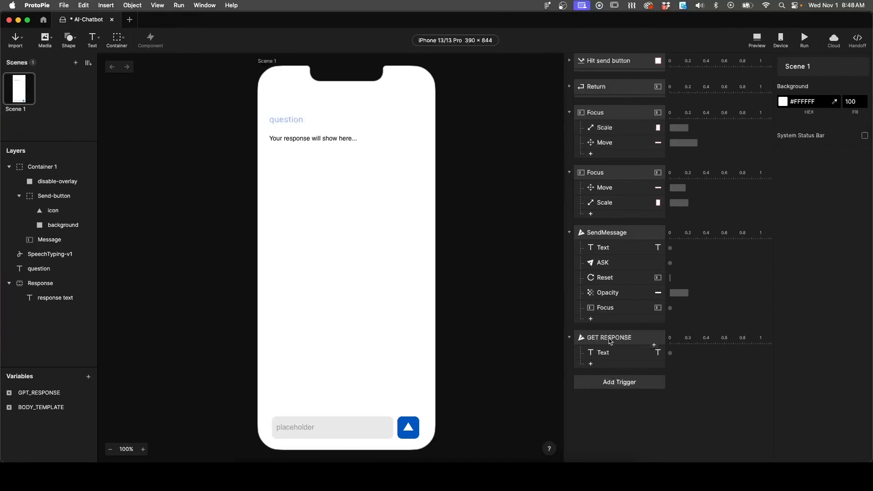
left_click(608, 340)
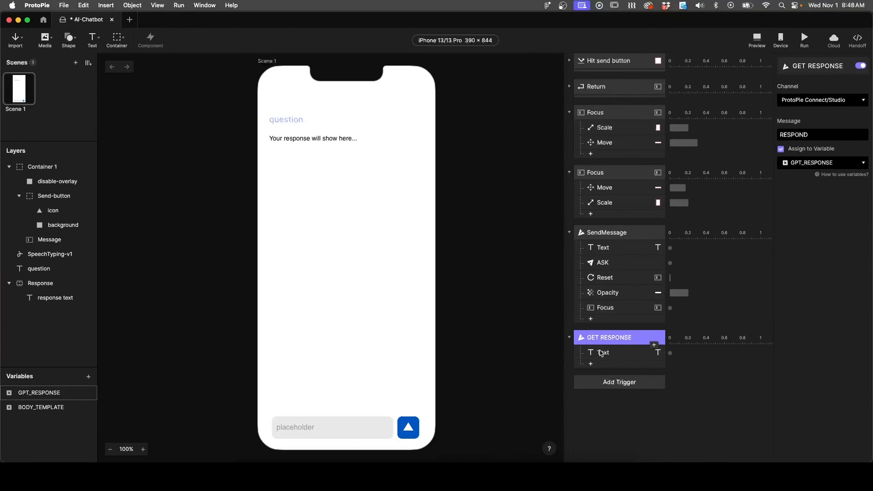
left_click(608, 353)
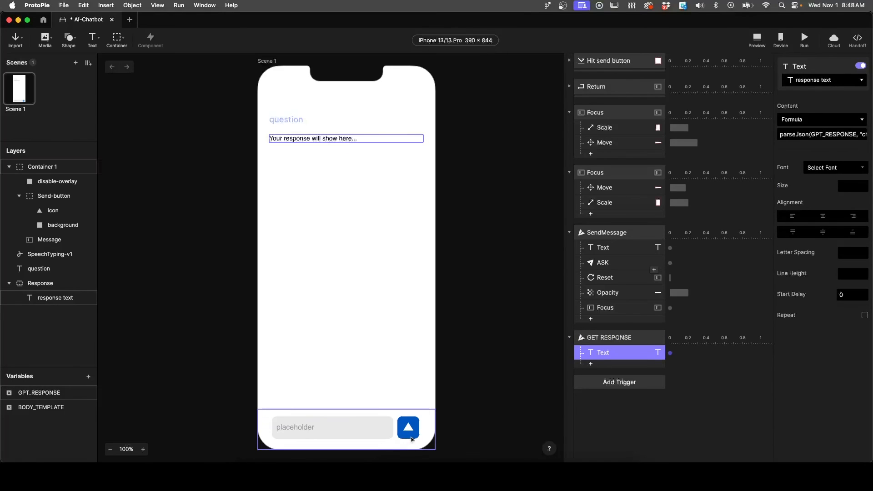
left_click(477, 309)
key("super+s")
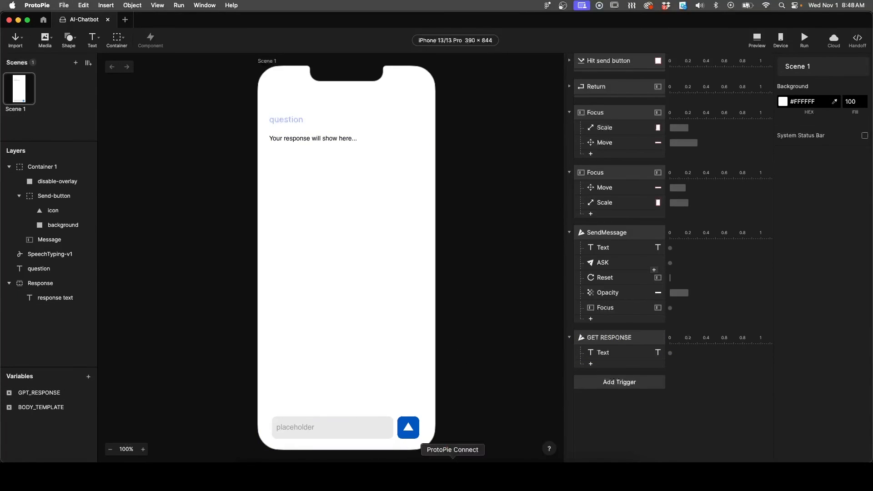
- Switch through ProtoPie Connect to the AI-Chatbot preview in Chrome and send the message "what are good types of cars"
left_click(452, 475)
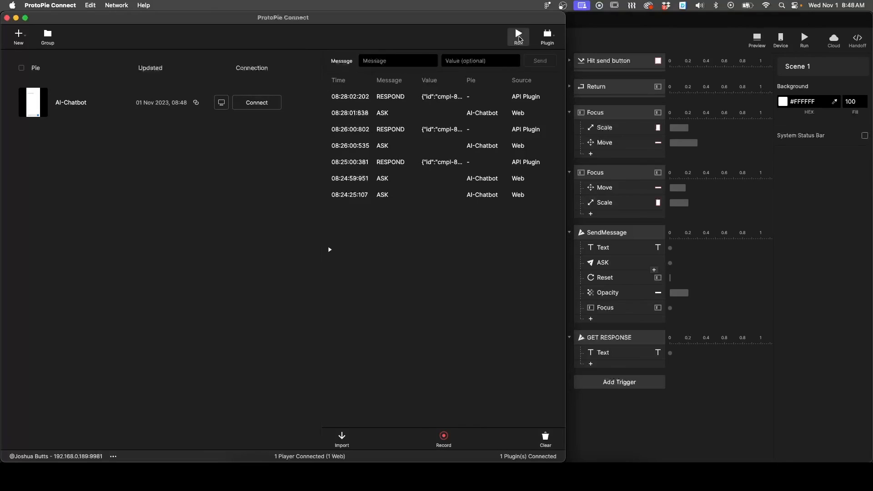
left_click(261, 475)
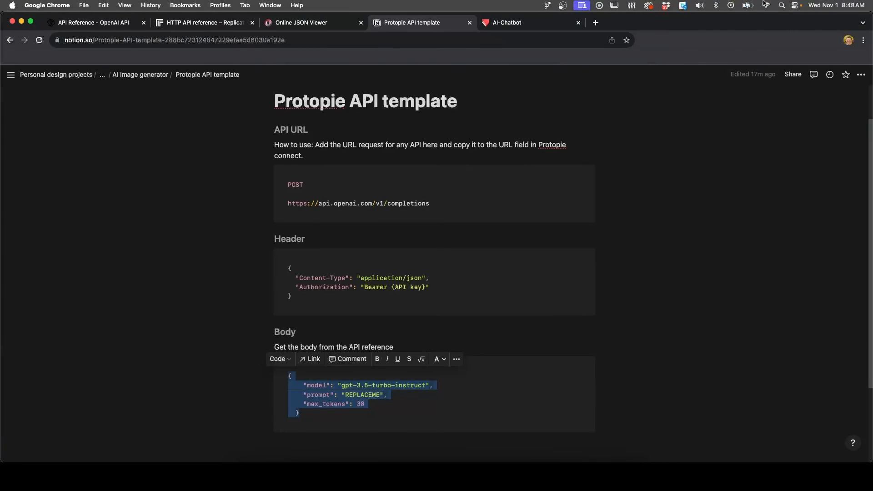
left_click(530, 25)
left_click(400, 435)
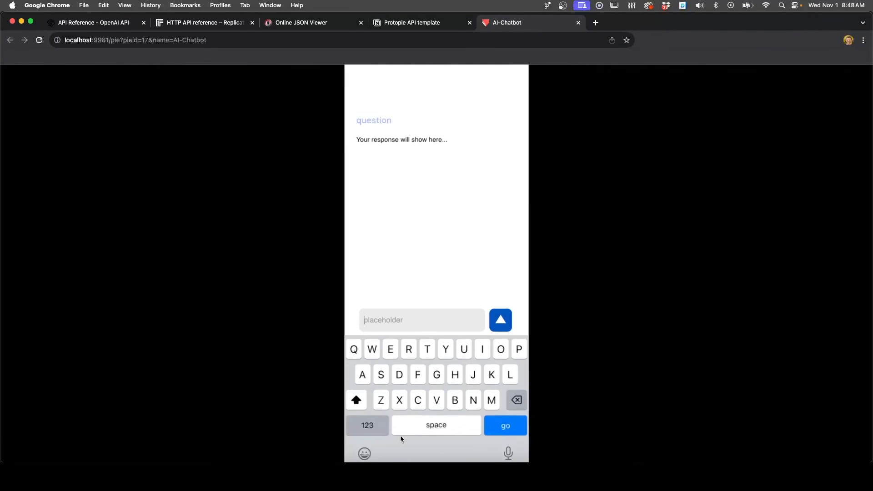
type("what are ")
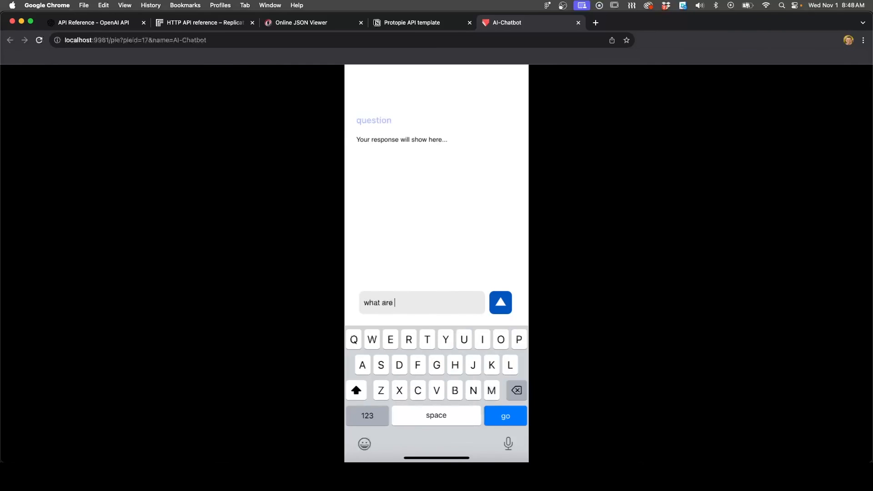
type("good types of cars")
key("Return")
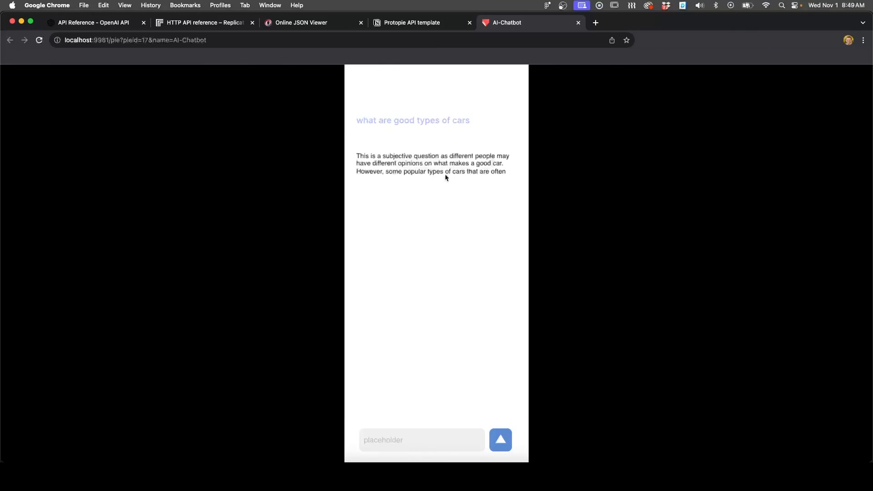
- Check the max_tokens setting in the Body of the Protopie API template, and return to the AI-Chatbot preview
left_click(401, 26)
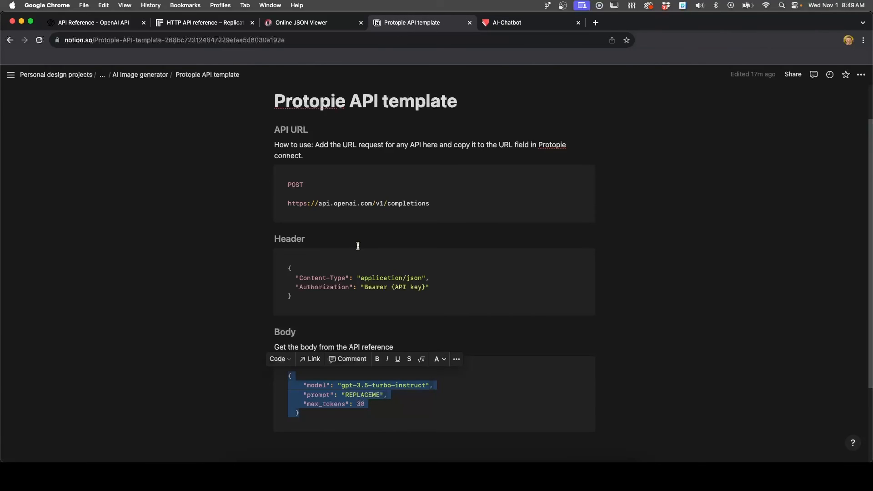
left_click(362, 404)
double_click(362, 404)
left_click(384, 404)
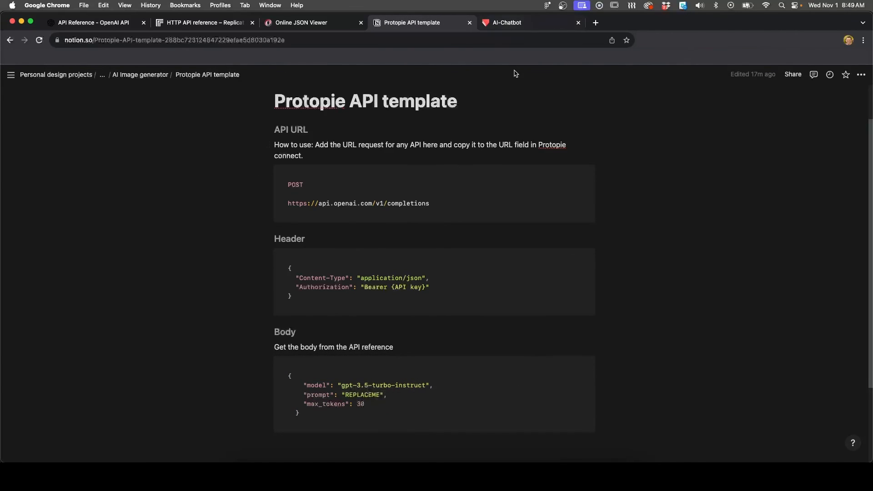
left_click(515, 26)
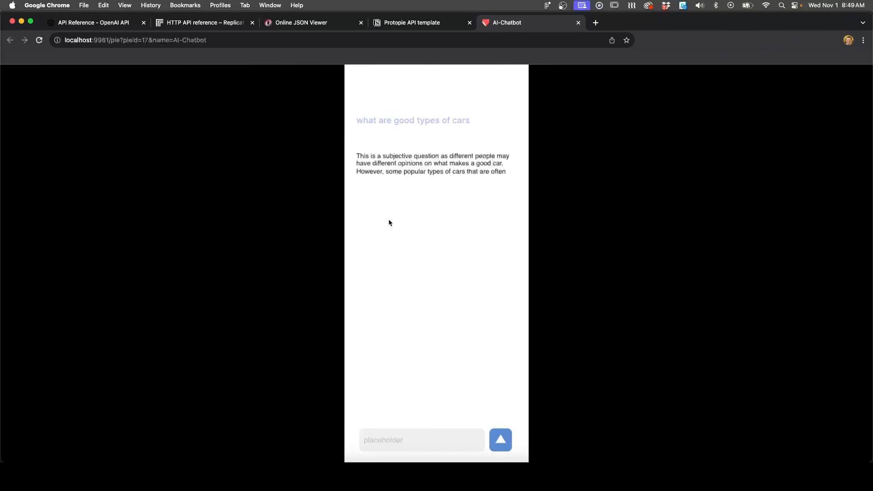